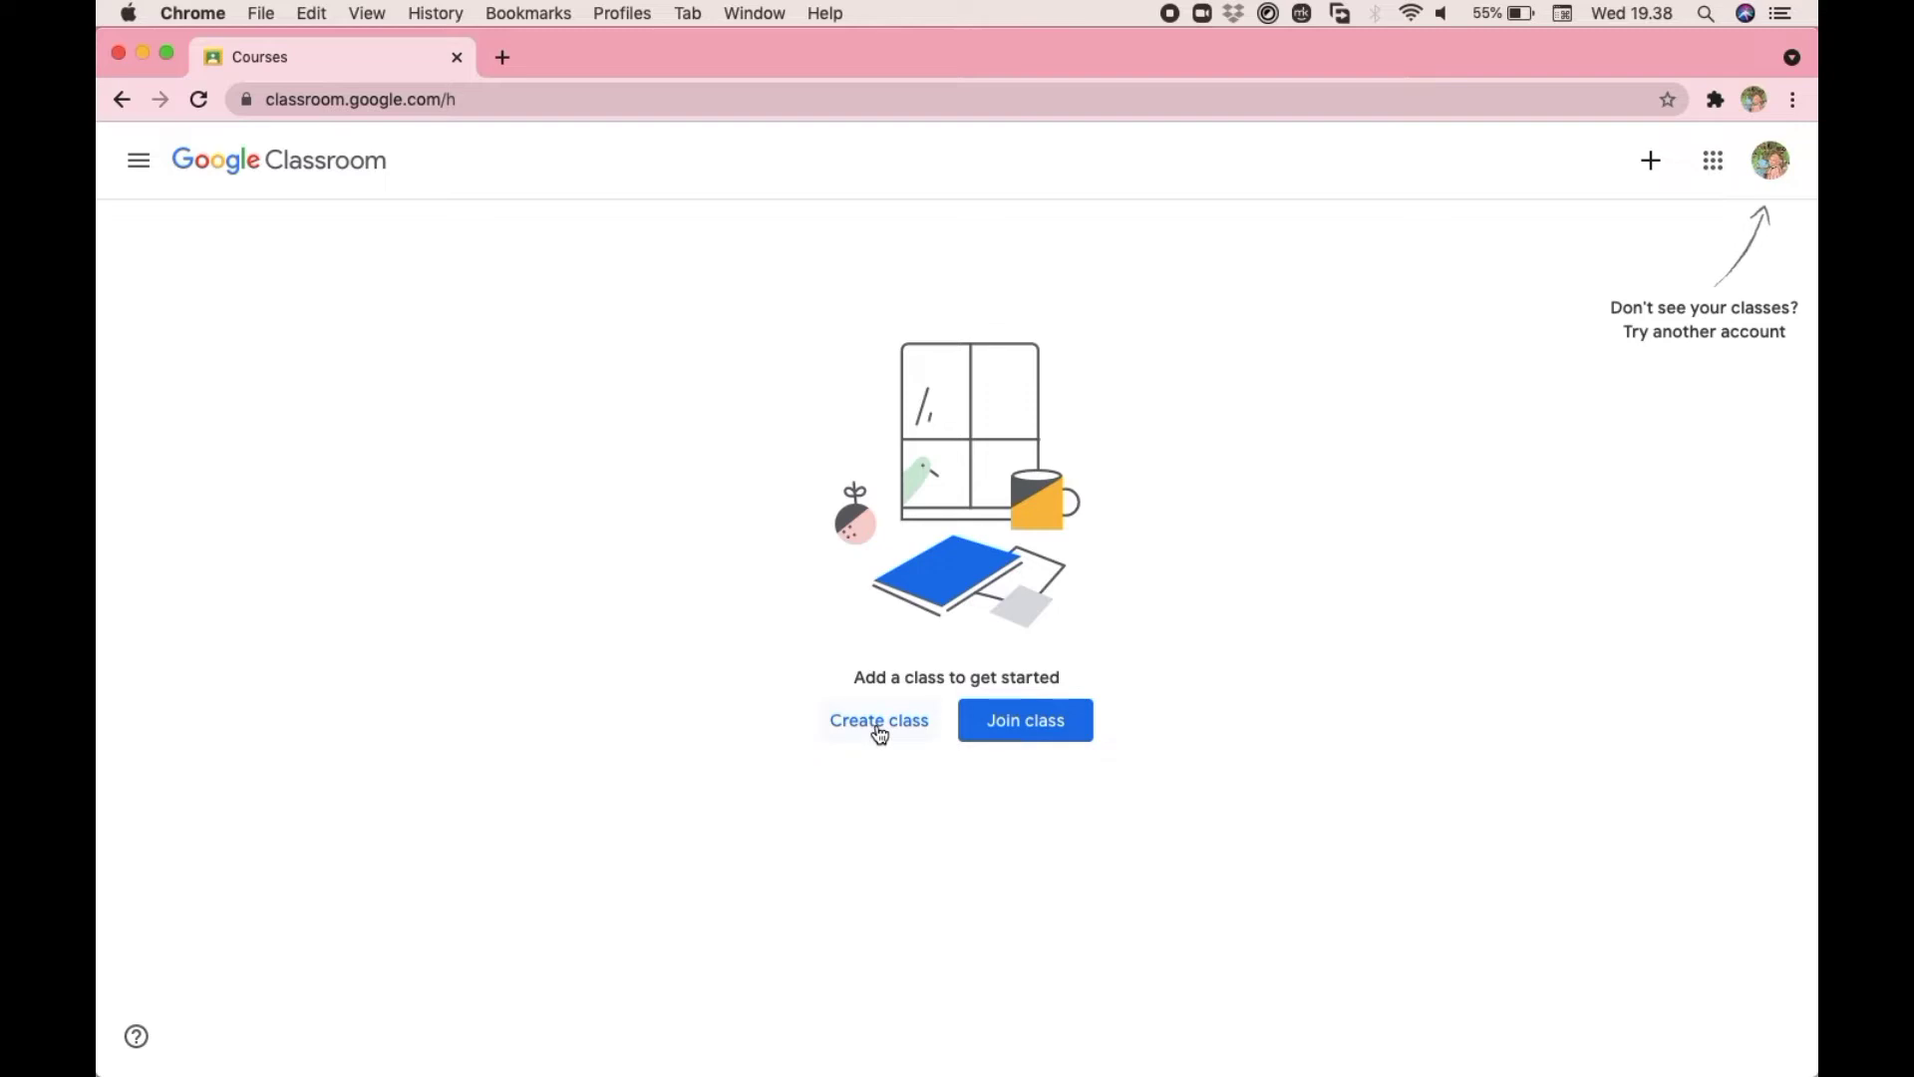
- Start creating a class and acknowledge the notice about not using Classroom at a school or university with students
{"action": "left_click", "coordinate": [880, 734]}
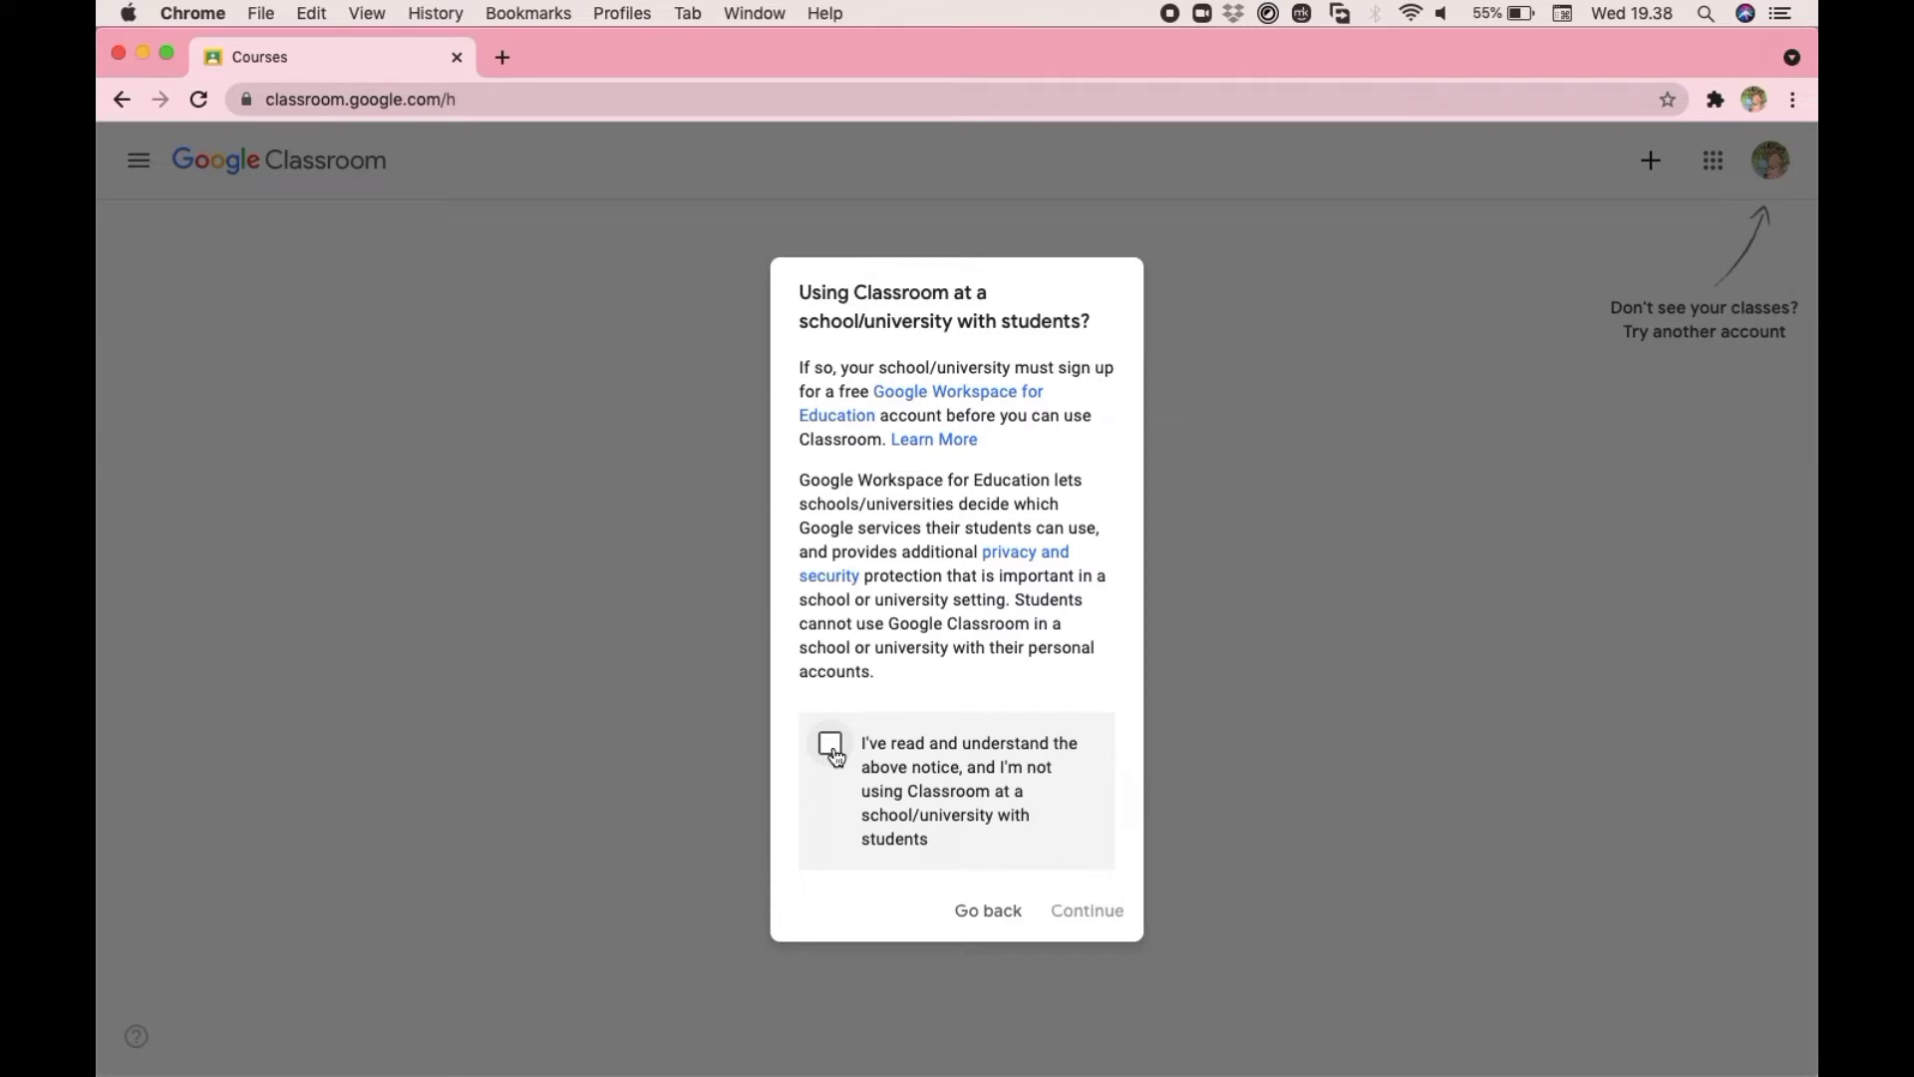
{"action": "left_click", "coordinate": [833, 749]}
{"action": "left_click", "coordinate": [1091, 922]}
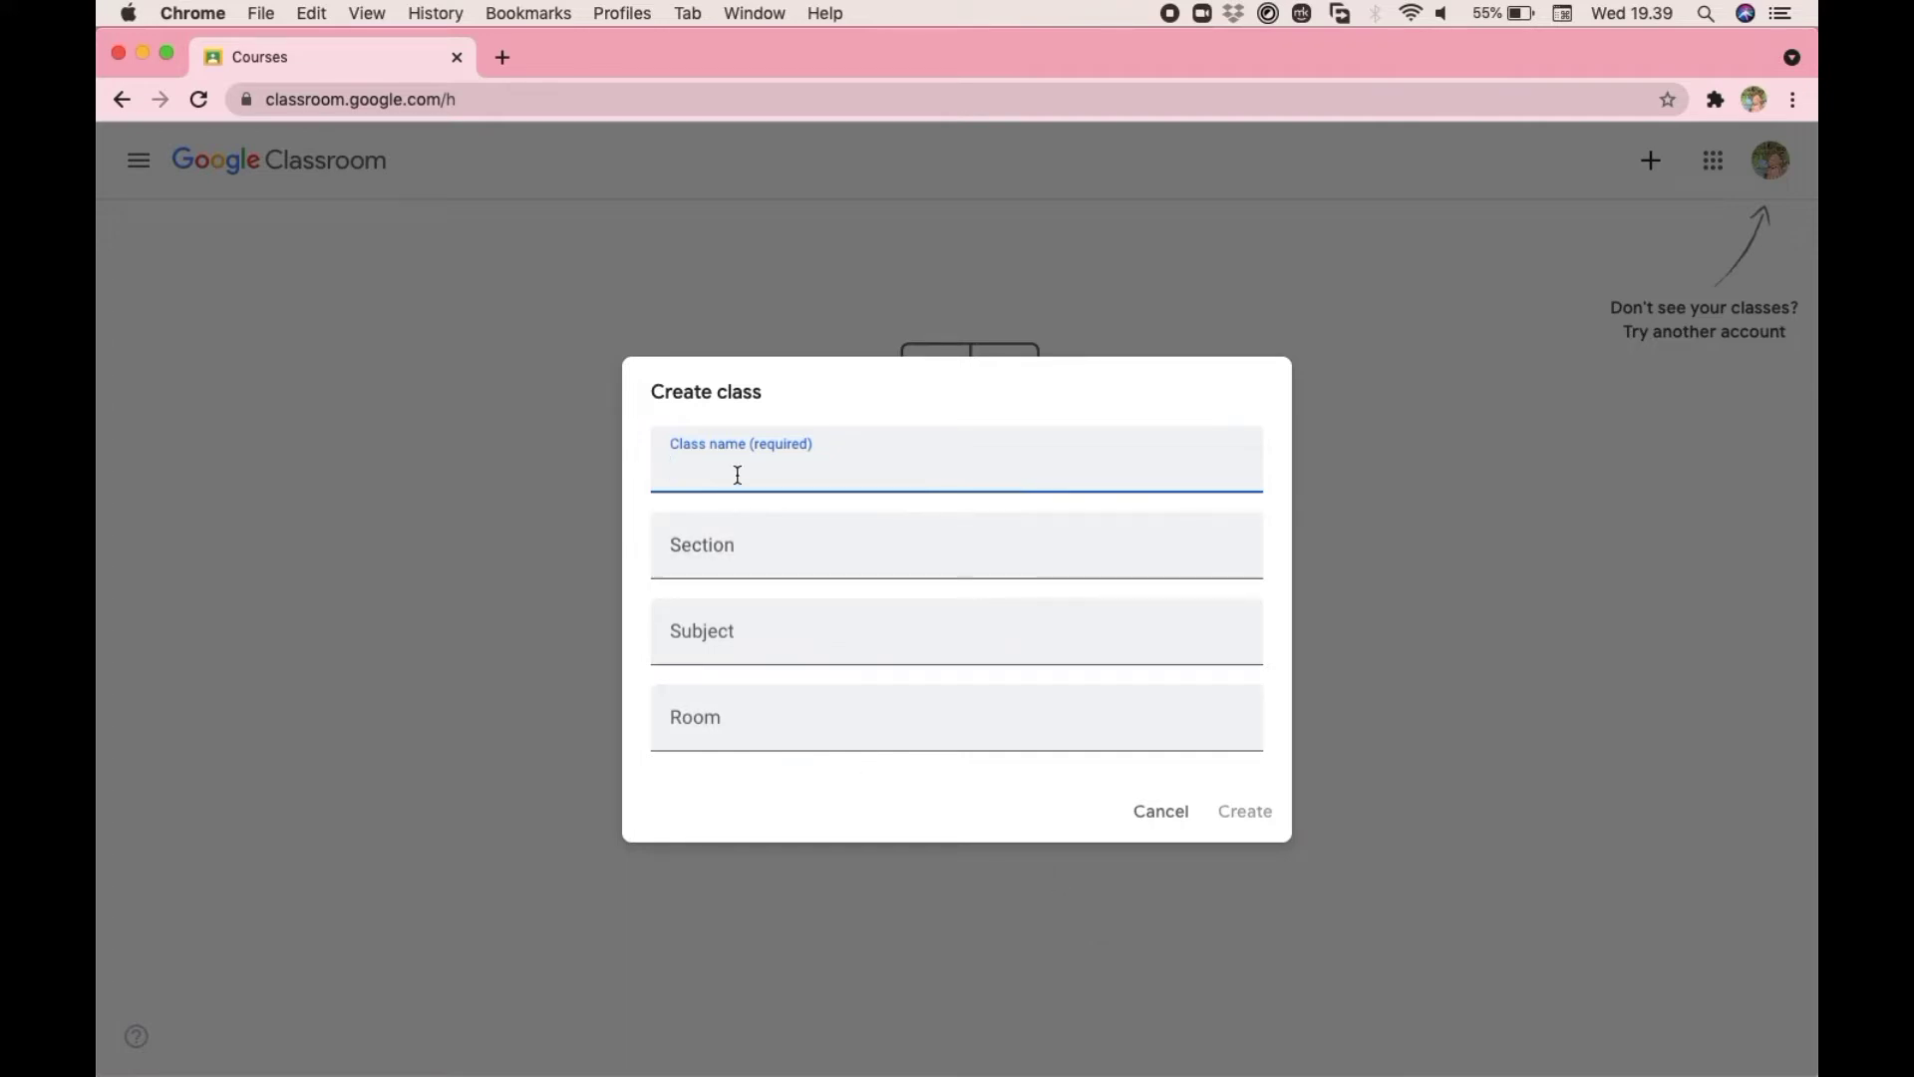
- Name the new class SCIENCE GRADE 3 and set its section to ONLINE CLASS
{"action": "type", "text": "SCIENCE GRADE 3"}
{"action": "left_click", "coordinate": [698, 561]}
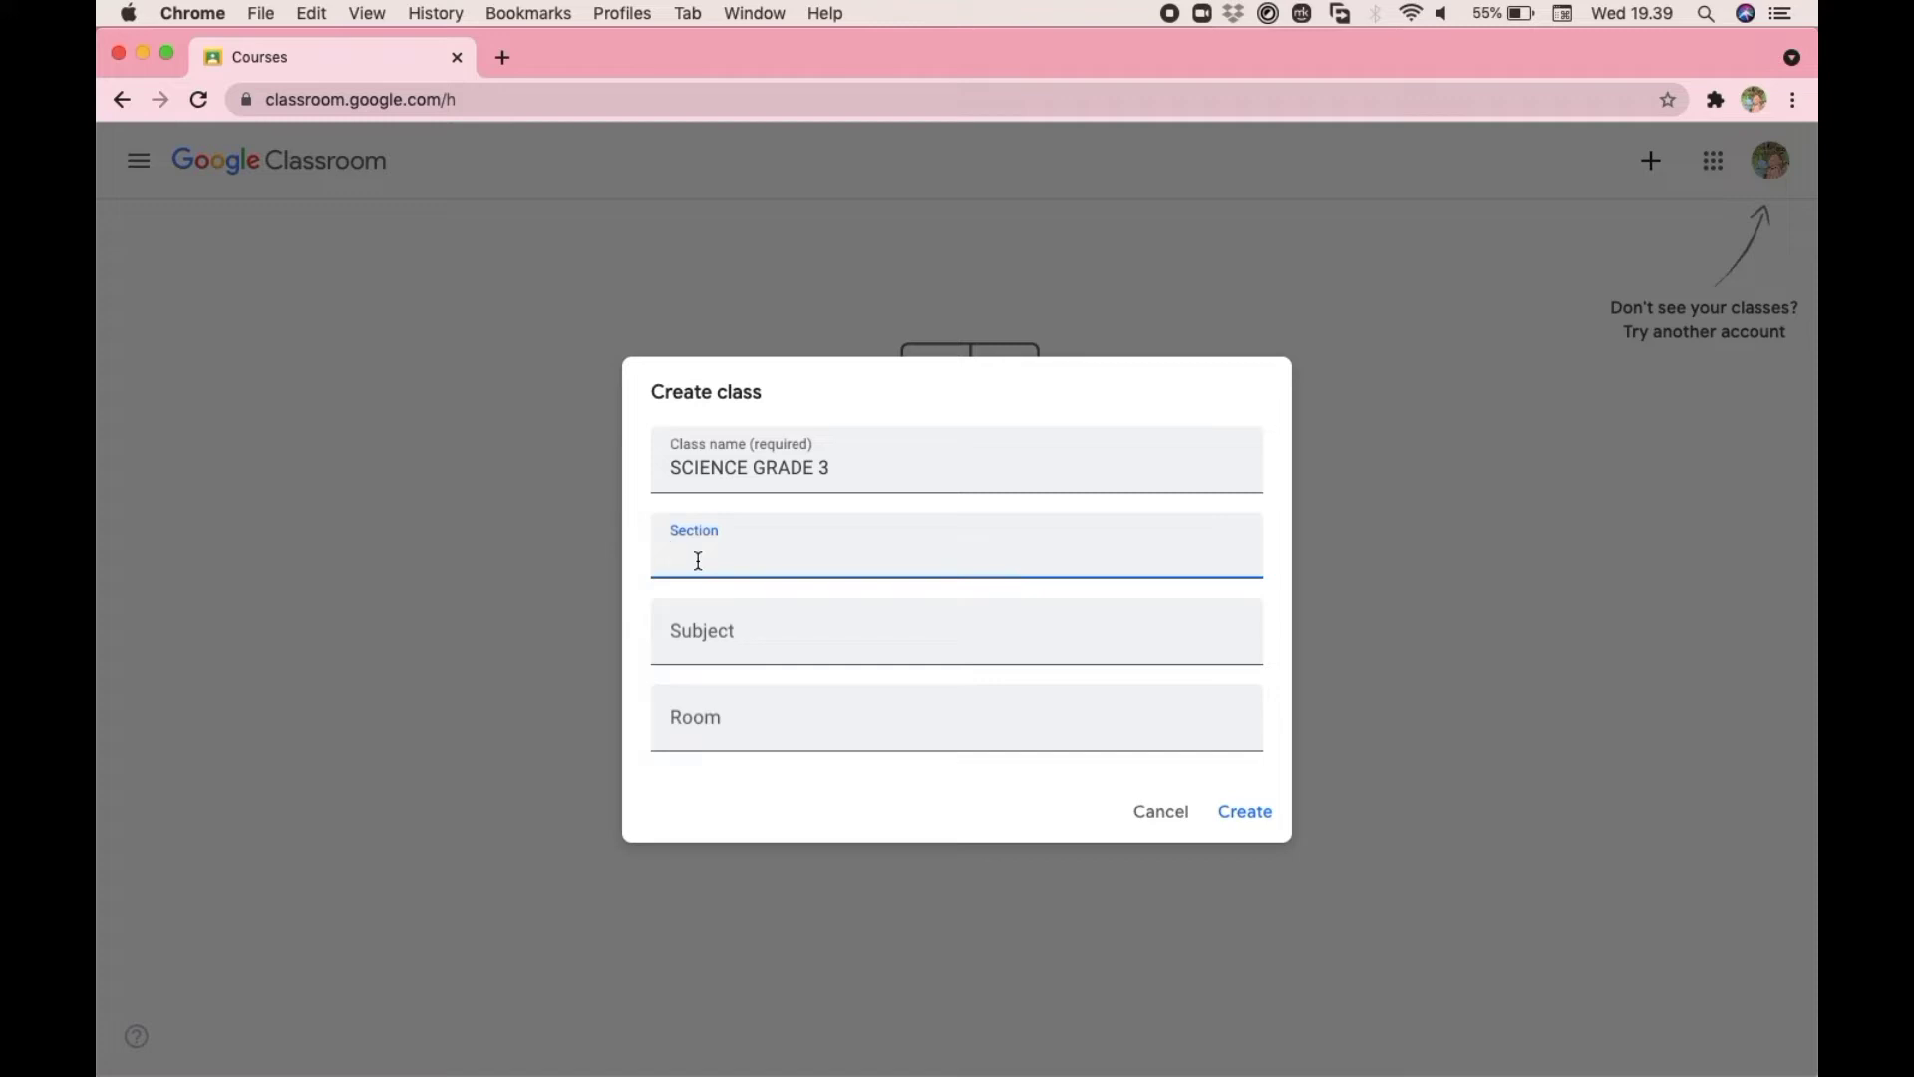
{"action": "type", "text": "ONLINE CLASS"}
- Set the class subject to MATH and the room to 3A-E, and create the class
{"action": "left_click", "coordinate": [675, 630]}
{"action": "type", "text": "M"}
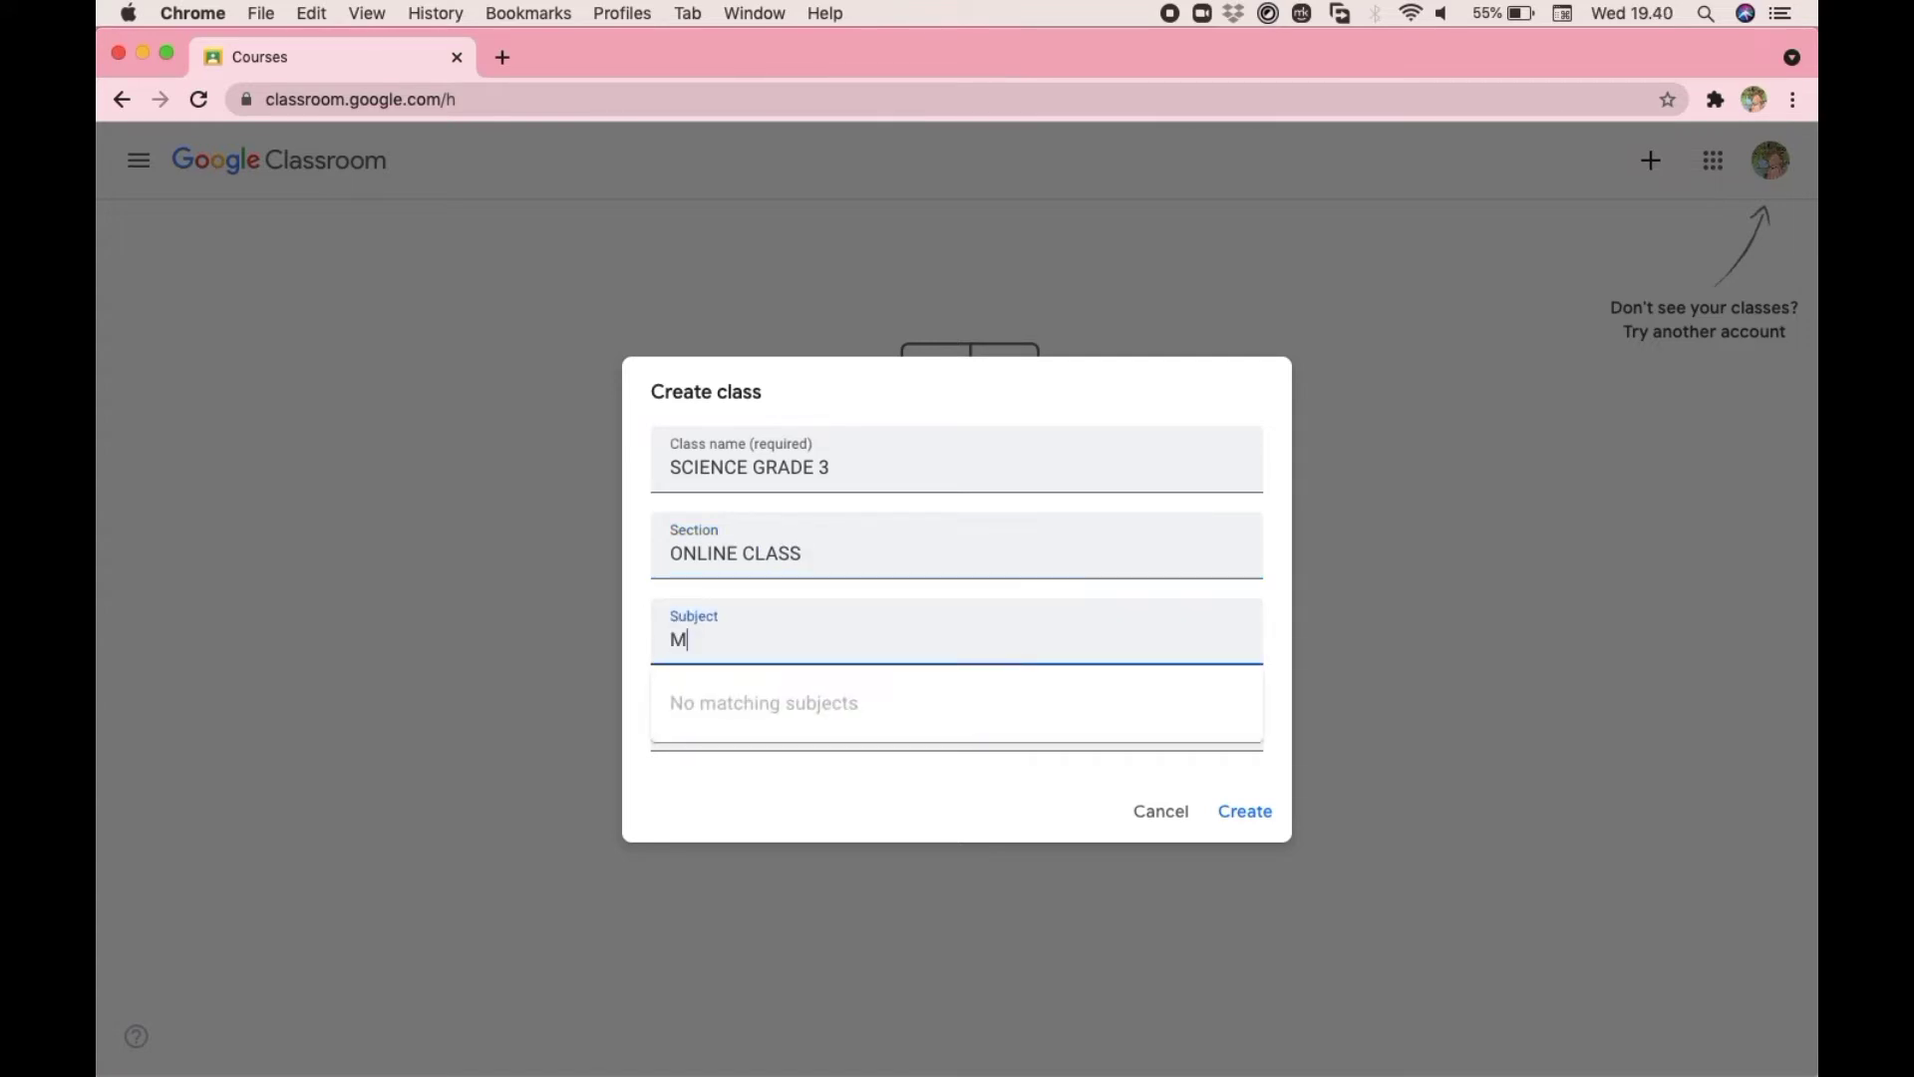
{"action": "type", "text": "ATH"}
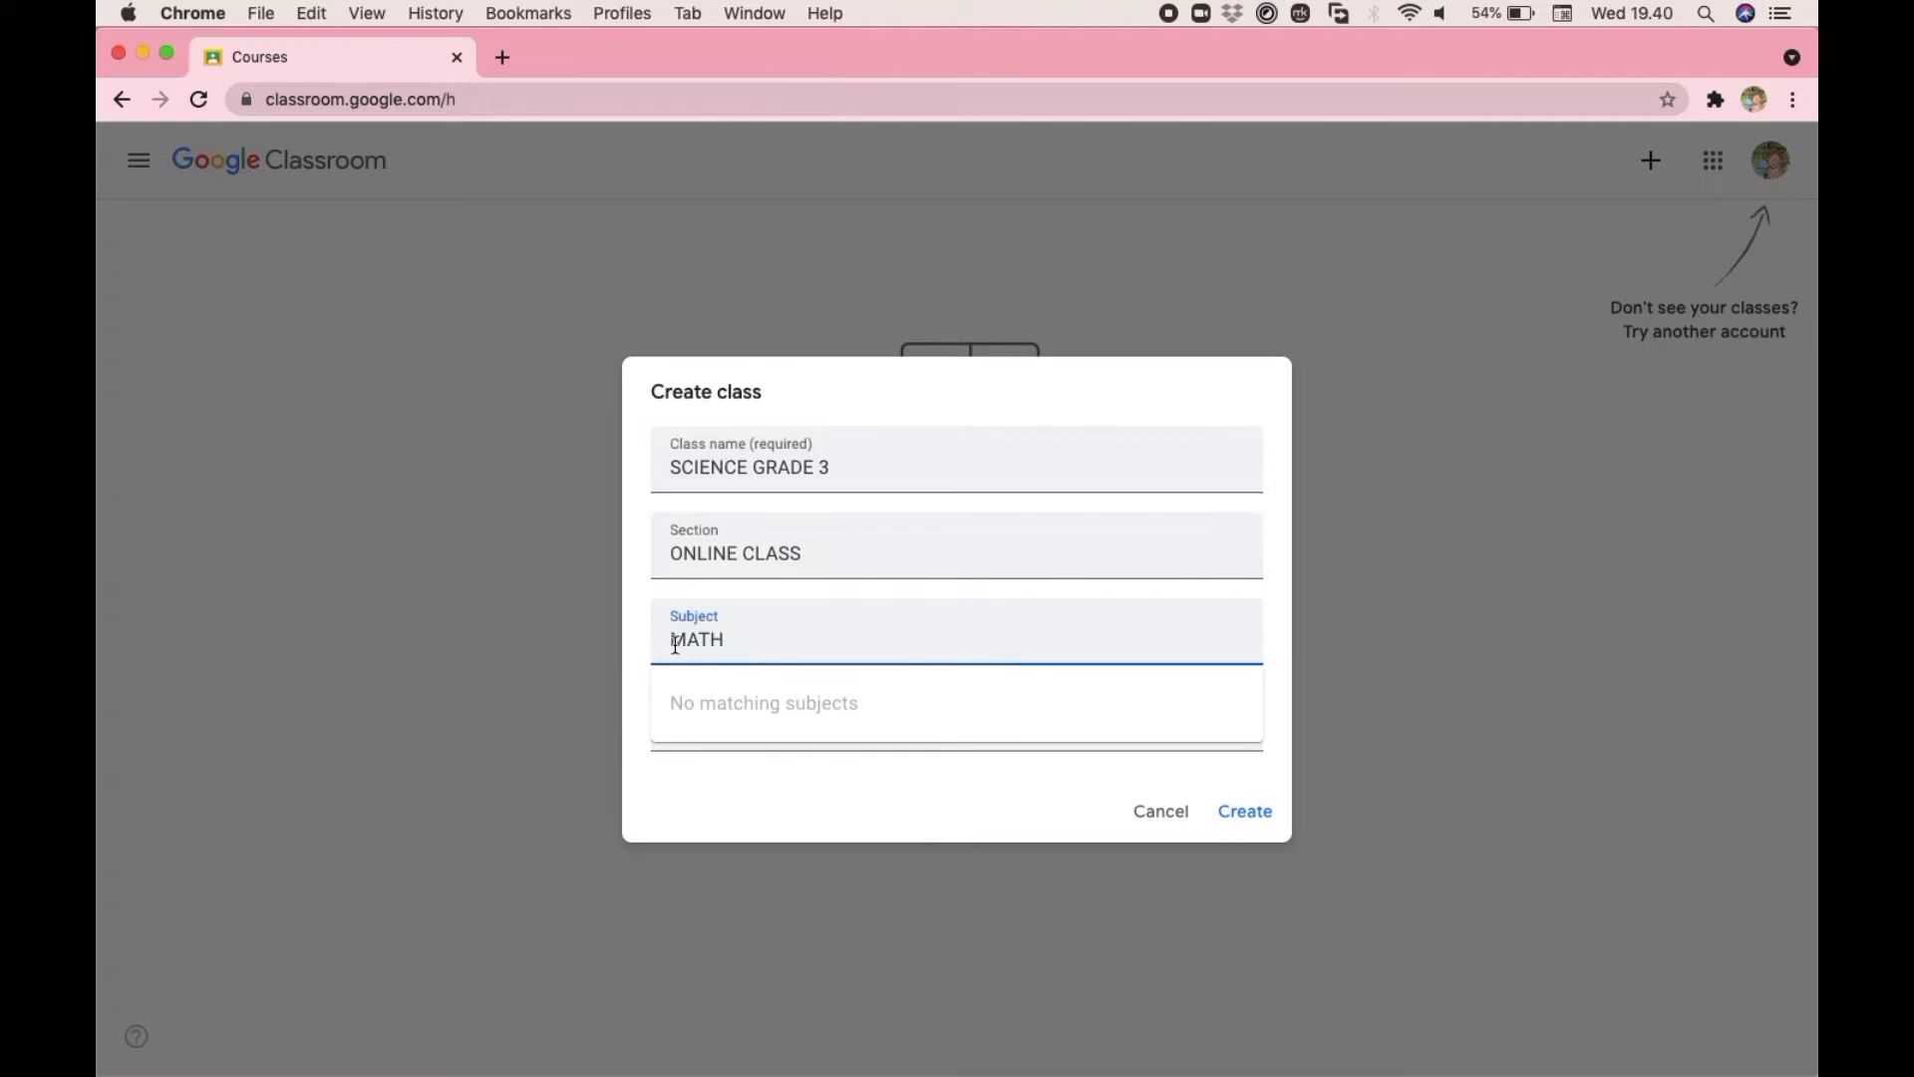
{"action": "left_click", "coordinate": [693, 719]}
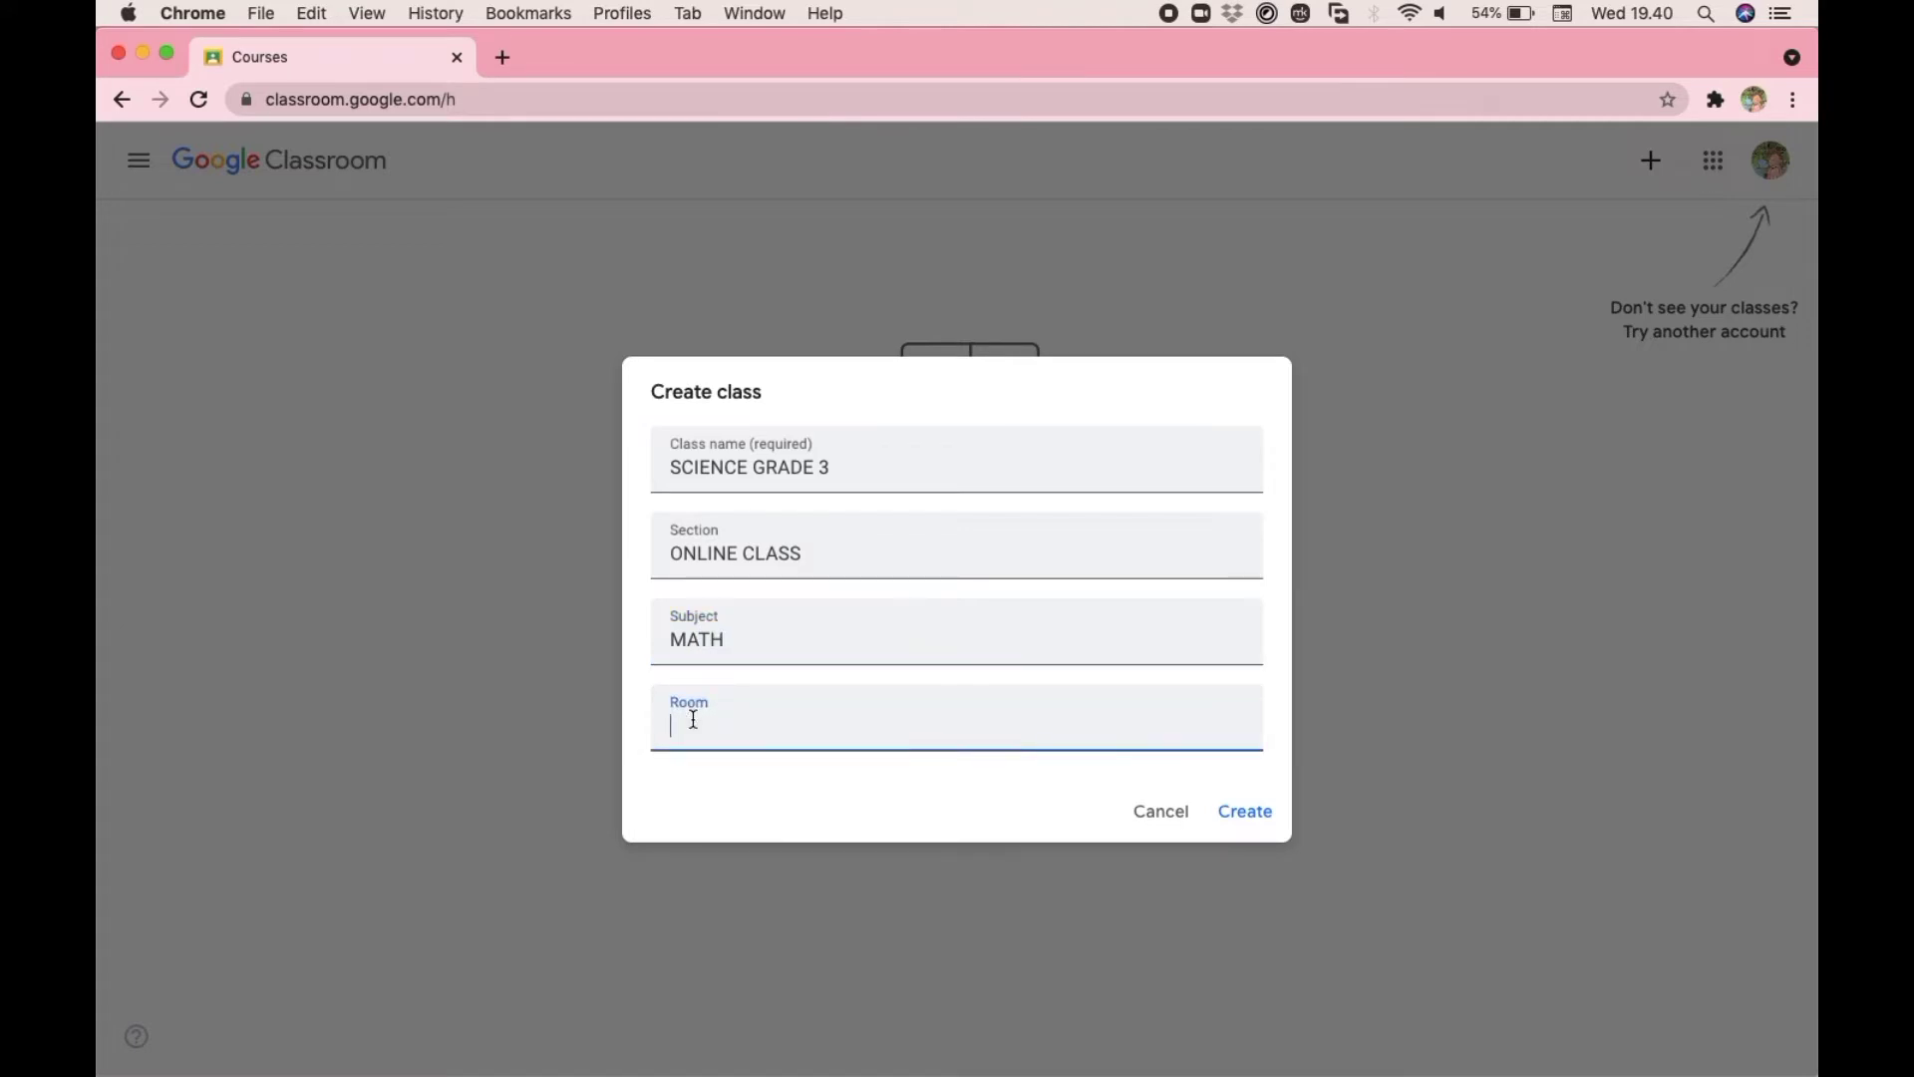
{"action": "type", "text": "3A-E"}
{"action": "left_click", "coordinate": [1239, 815]}
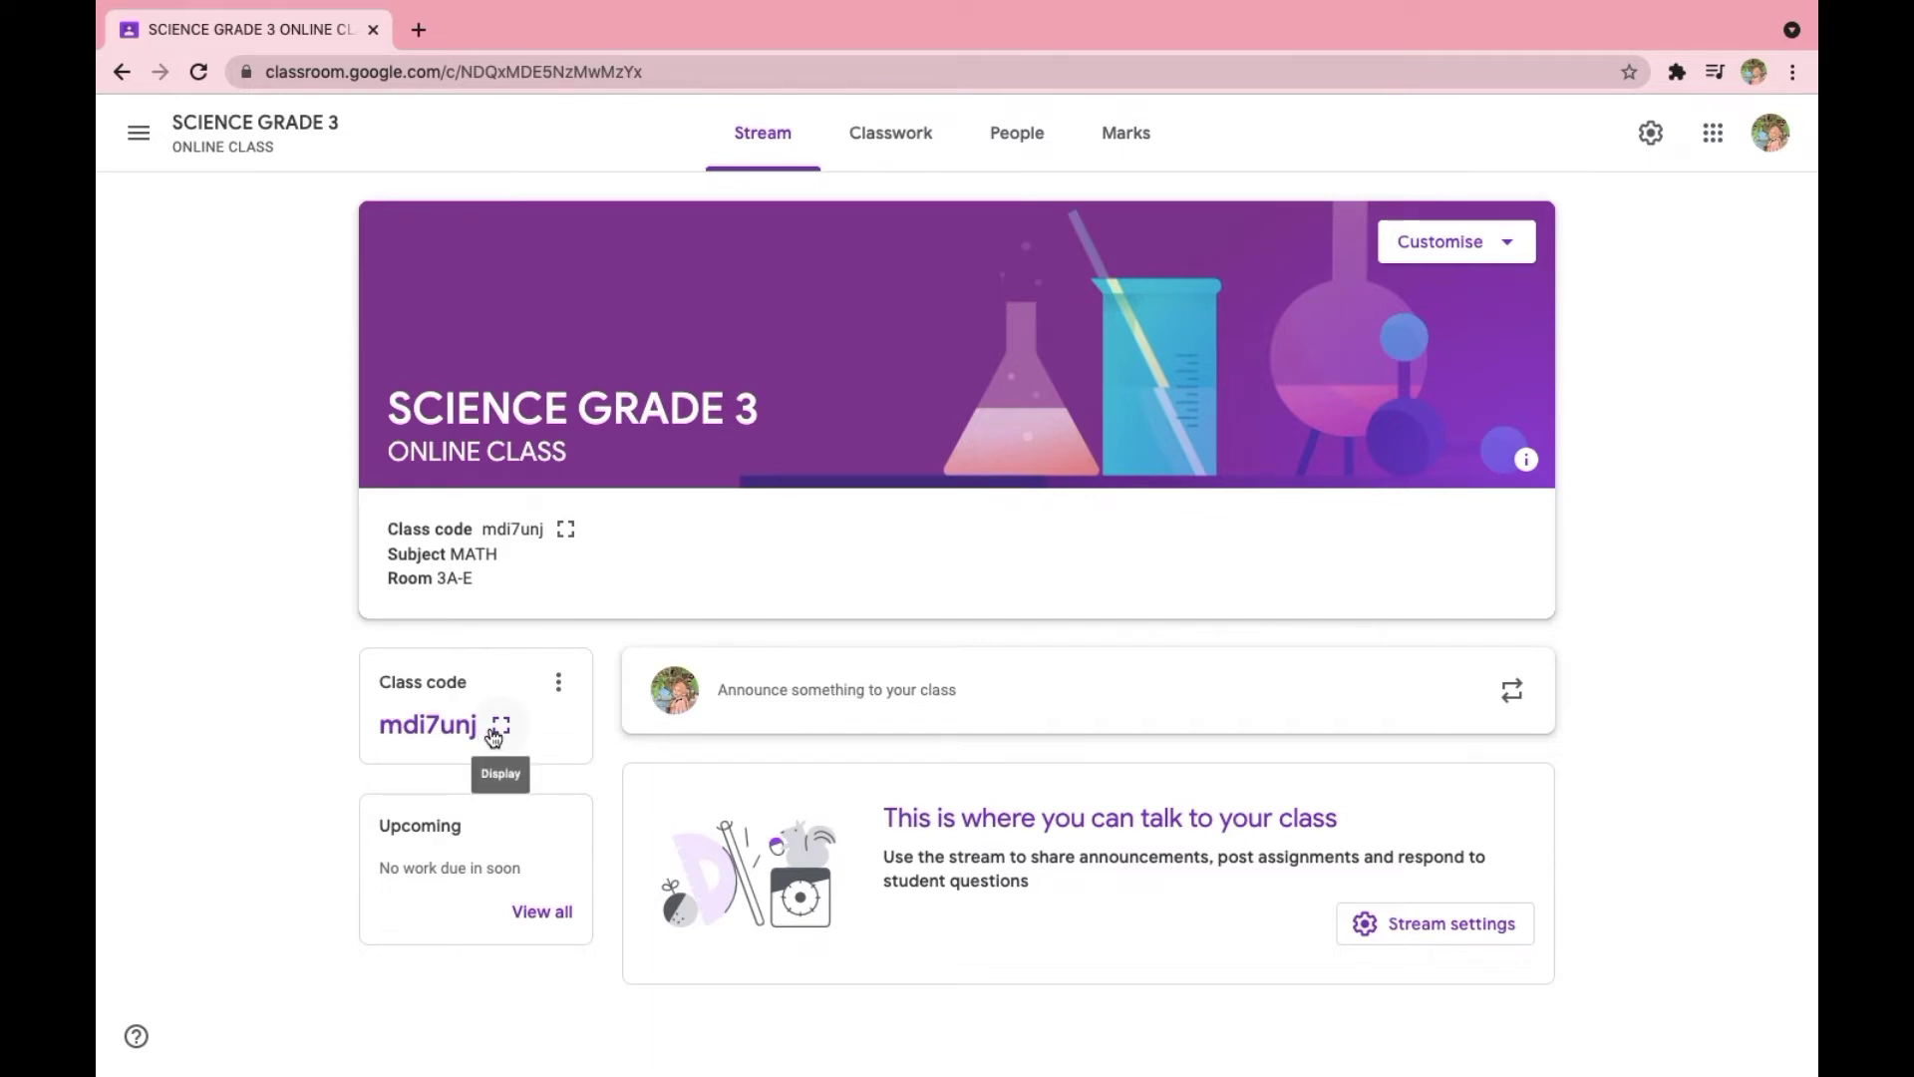
- Look through the class's Classwork, the types of work it can create, People and Marks, and return to the Stream
{"action": "left_click", "coordinate": [887, 121]}
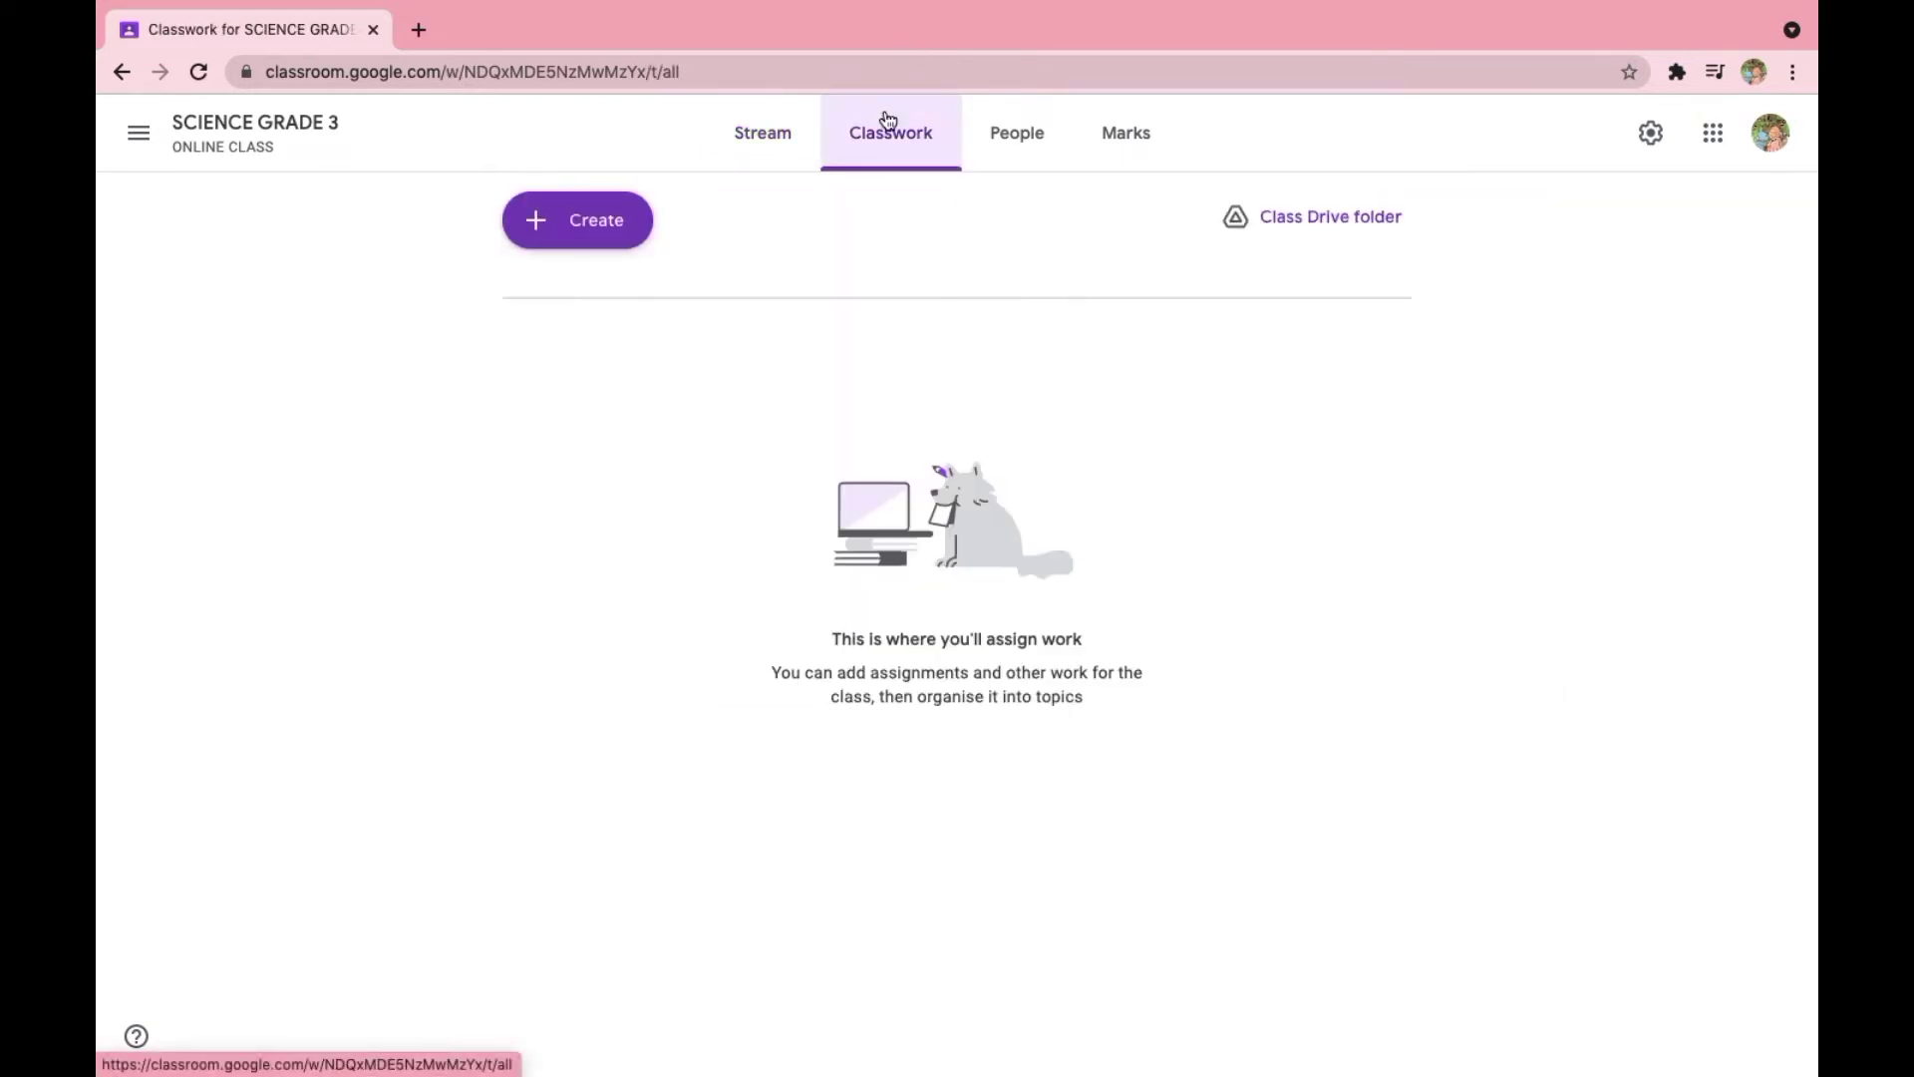
{"action": "left_click", "coordinate": [616, 224]}
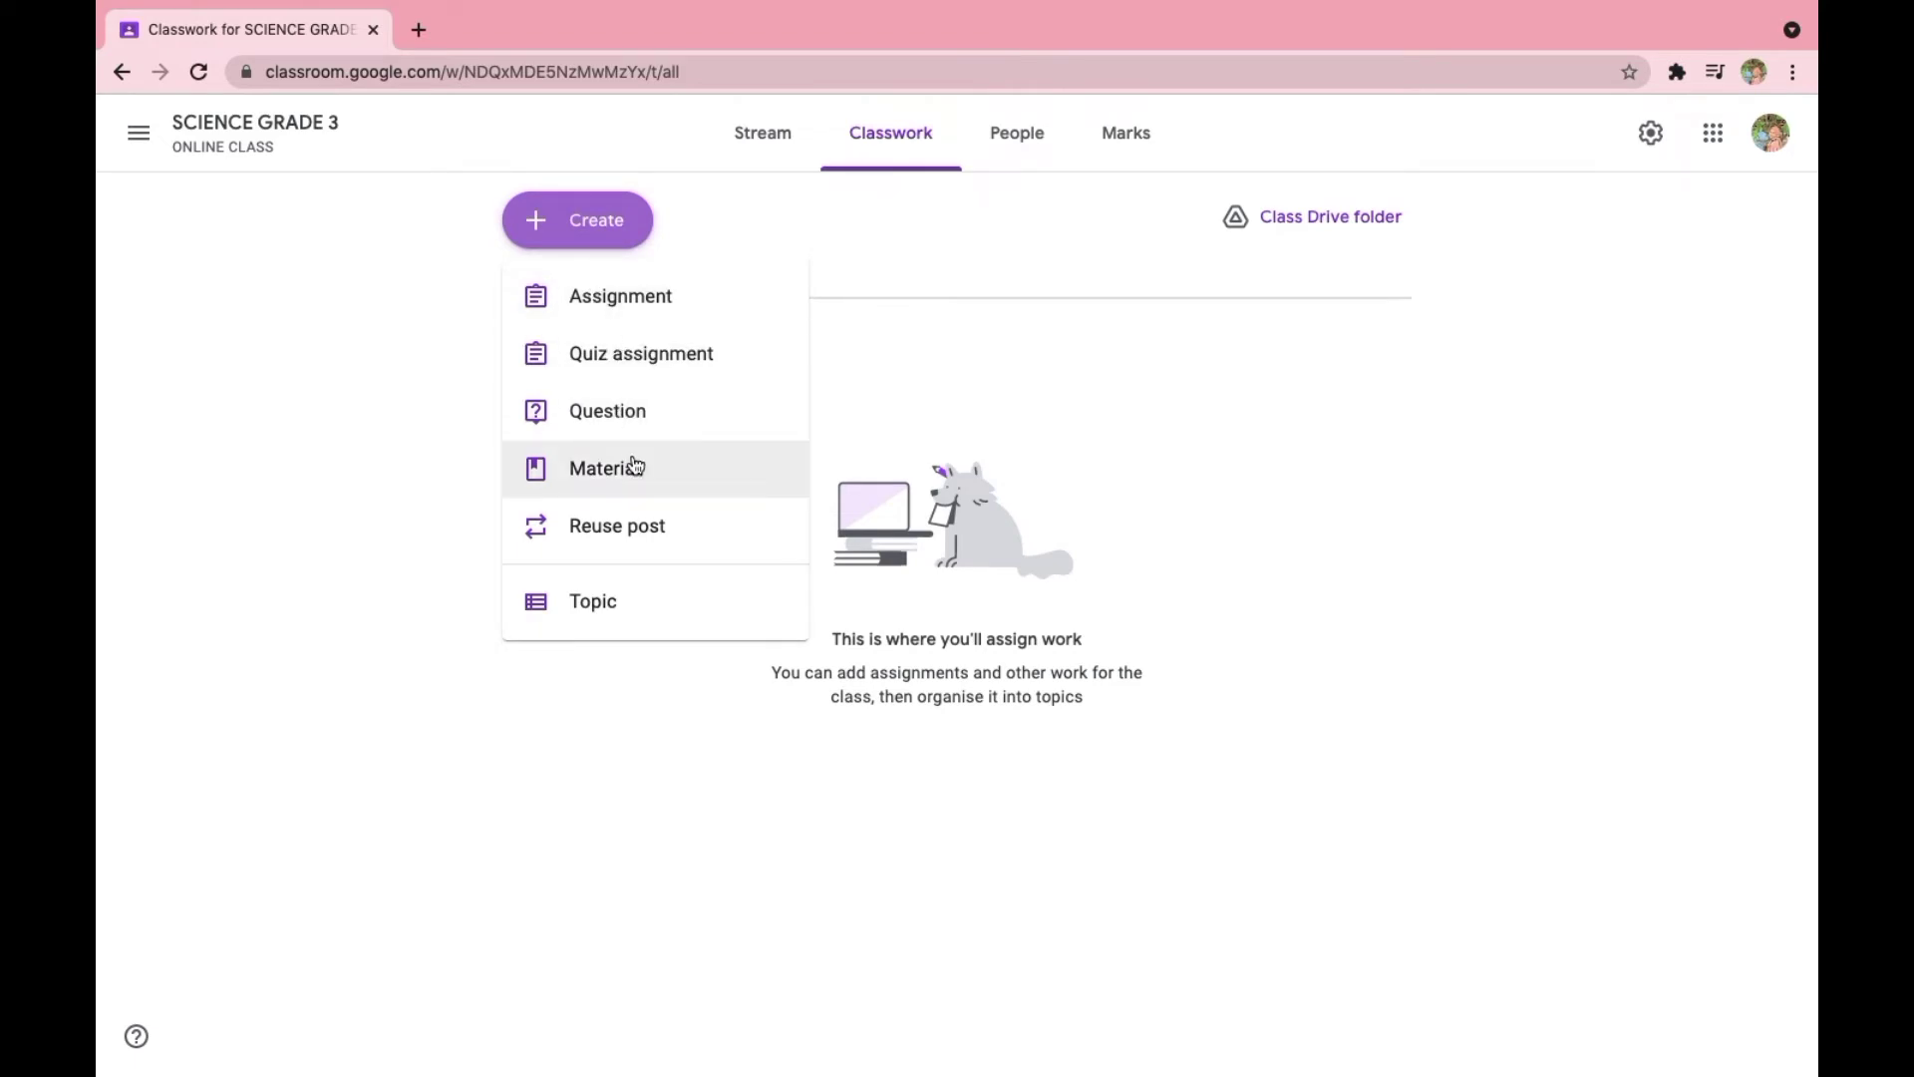
{"action": "left_click", "coordinate": [1010, 142]}
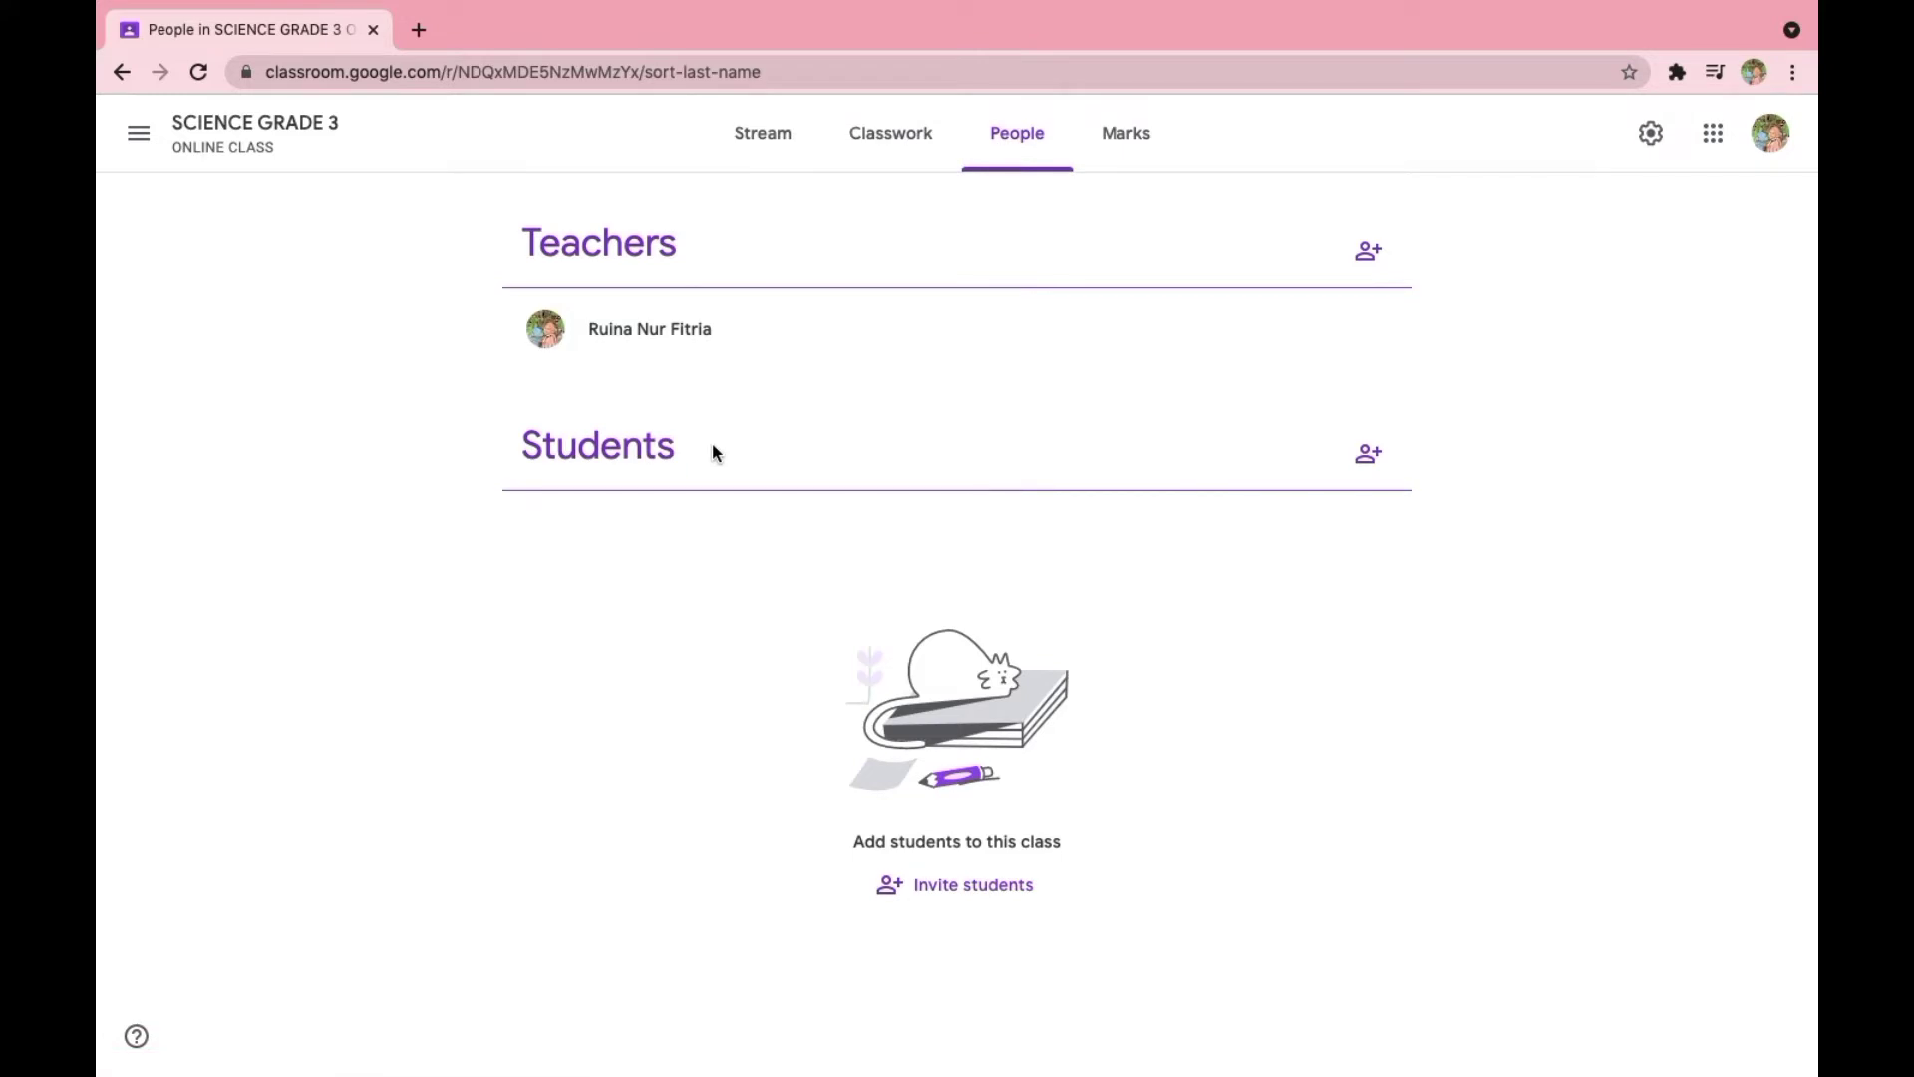
{"action": "left_click", "coordinate": [1135, 154]}
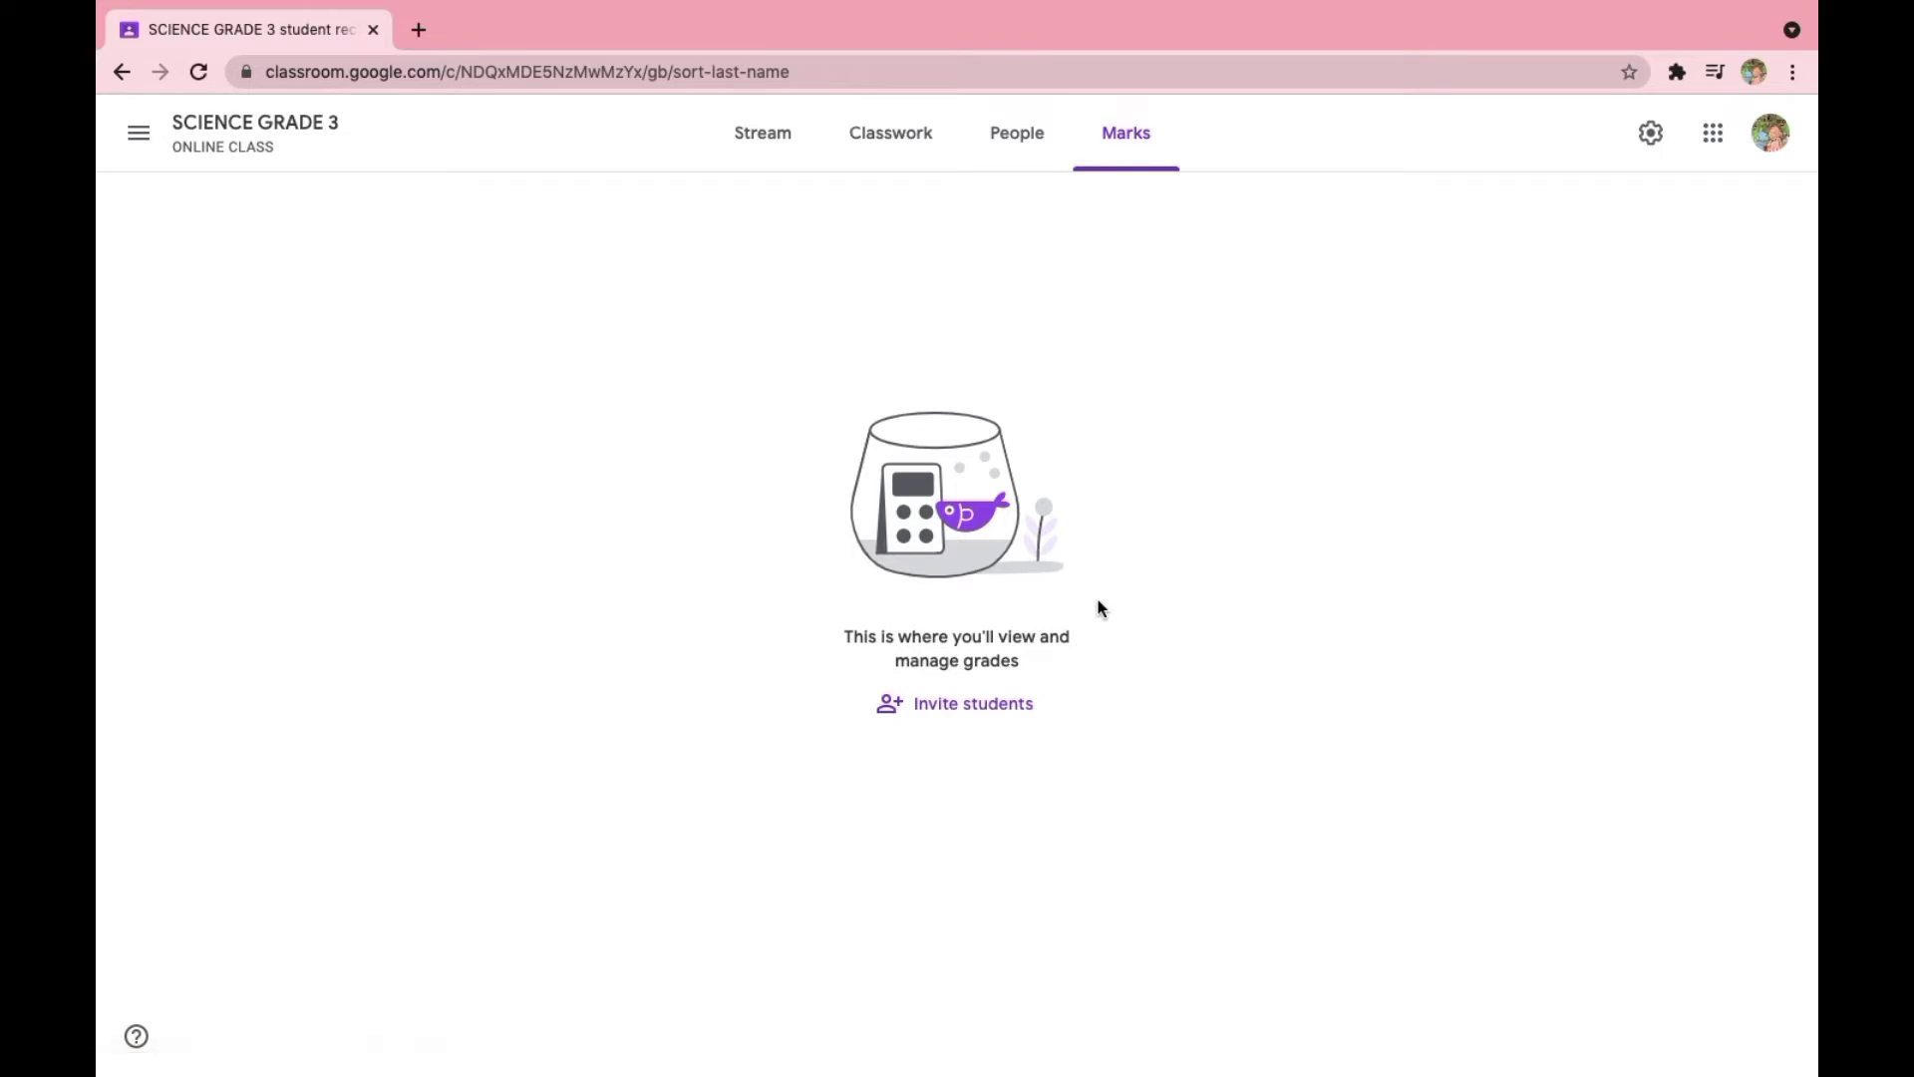
{"action": "left_click", "coordinate": [768, 144]}
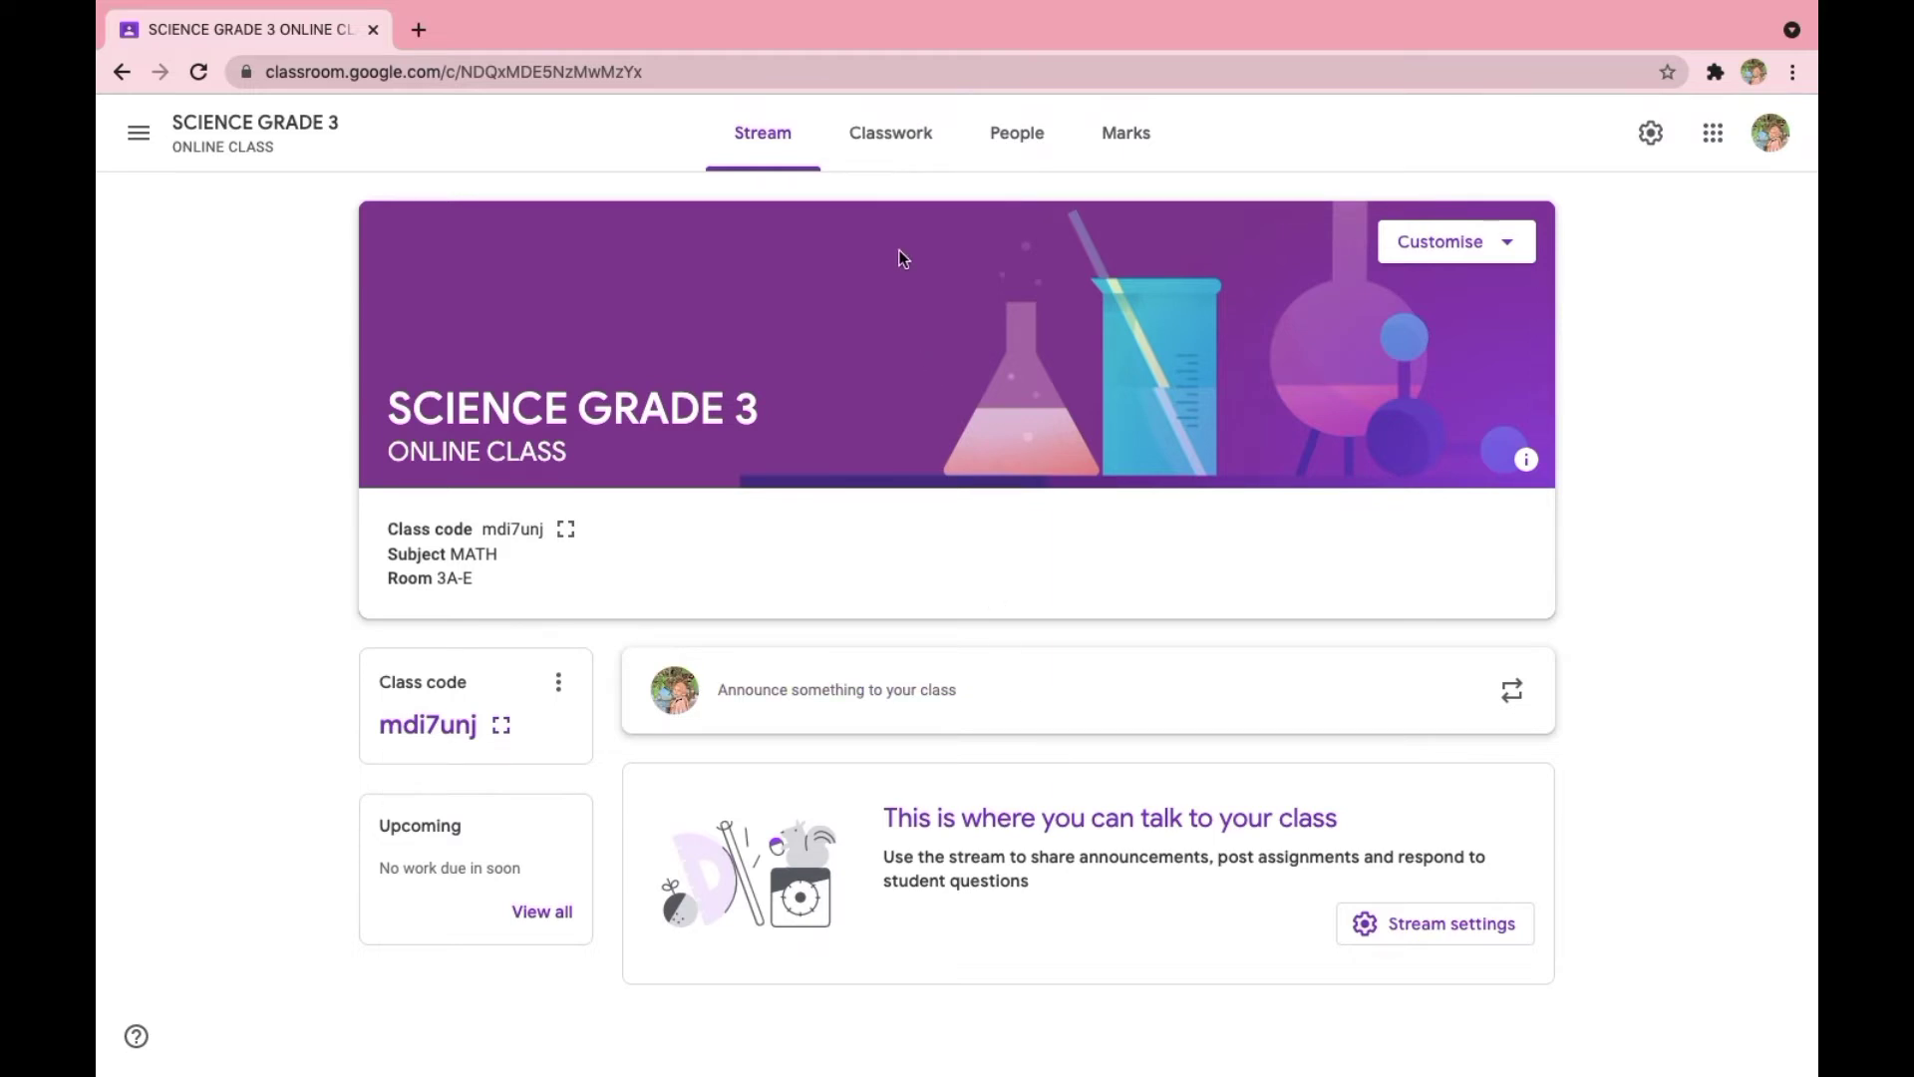
- Start a new classwork material titled "Limit Function"
{"action": "left_click", "coordinate": [873, 147]}
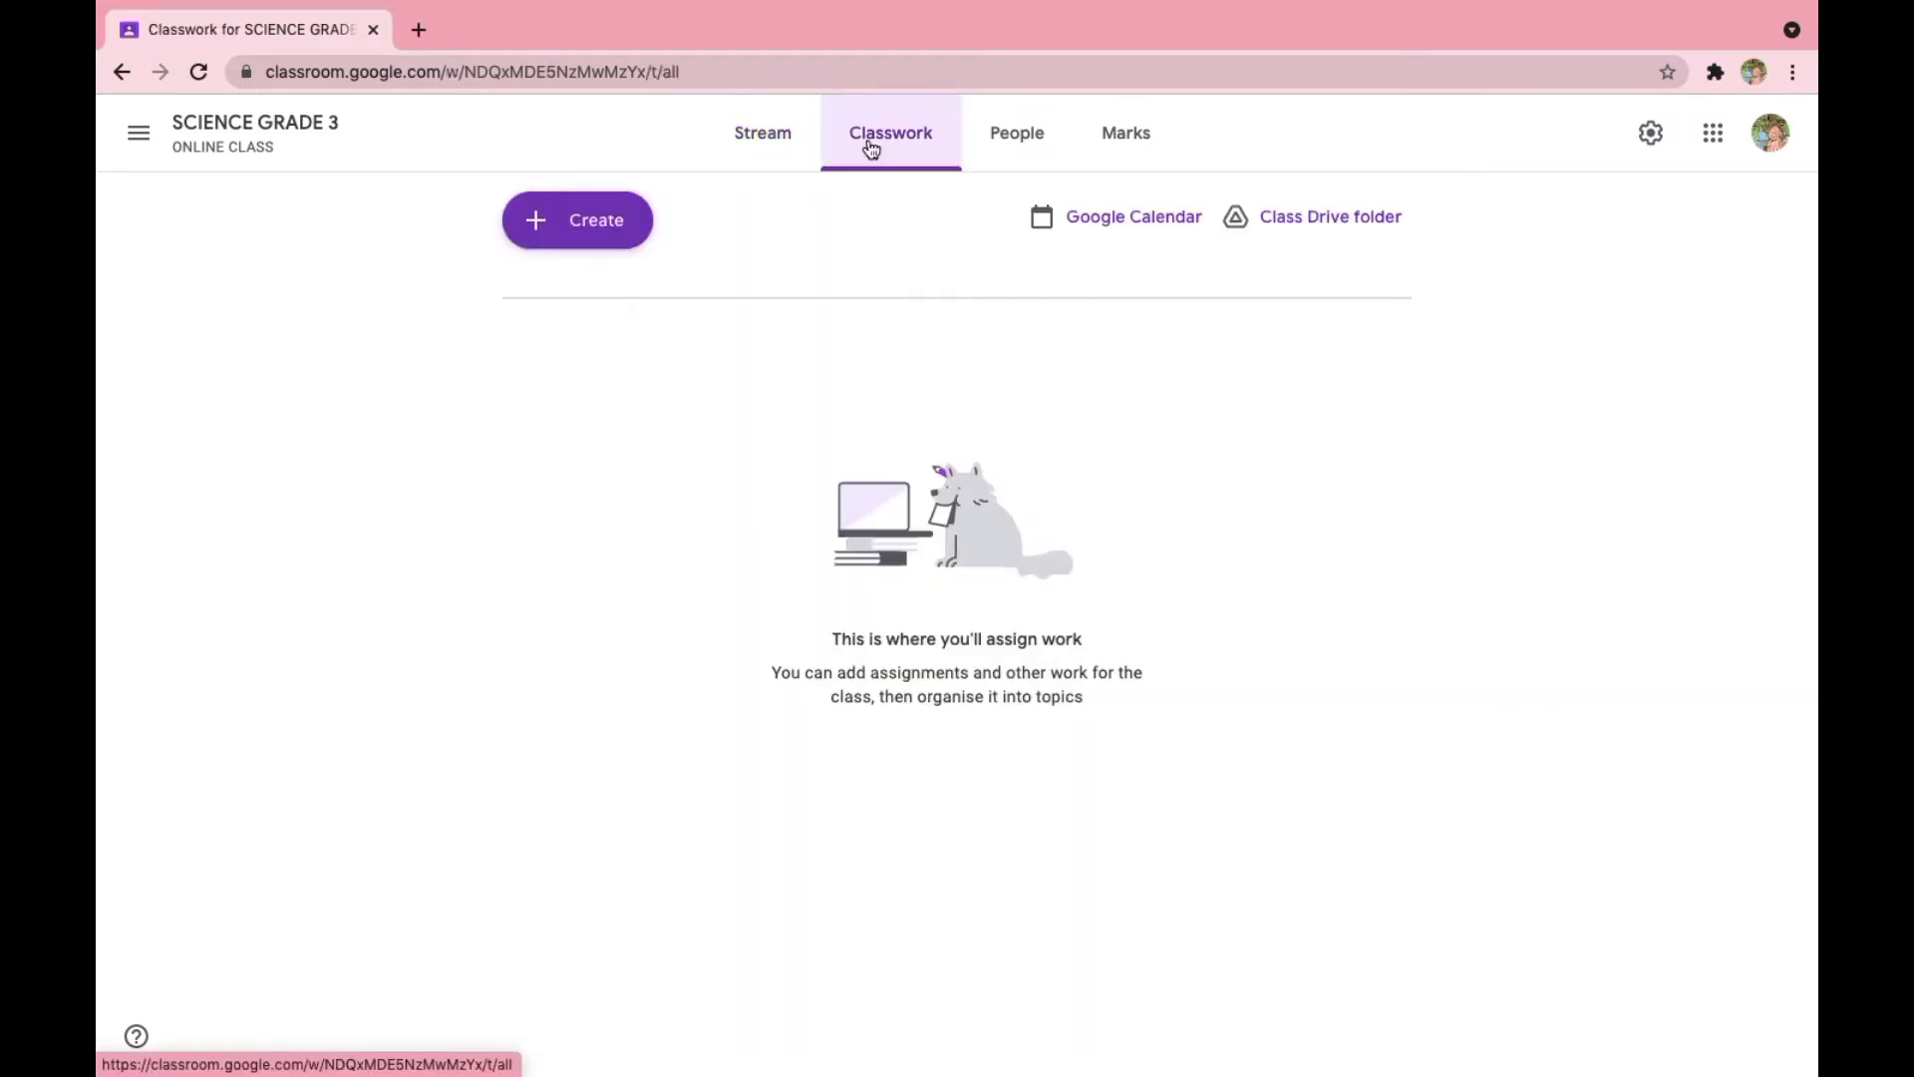
{"action": "left_click", "coordinate": [617, 228]}
{"action": "left_click", "coordinate": [613, 467]}
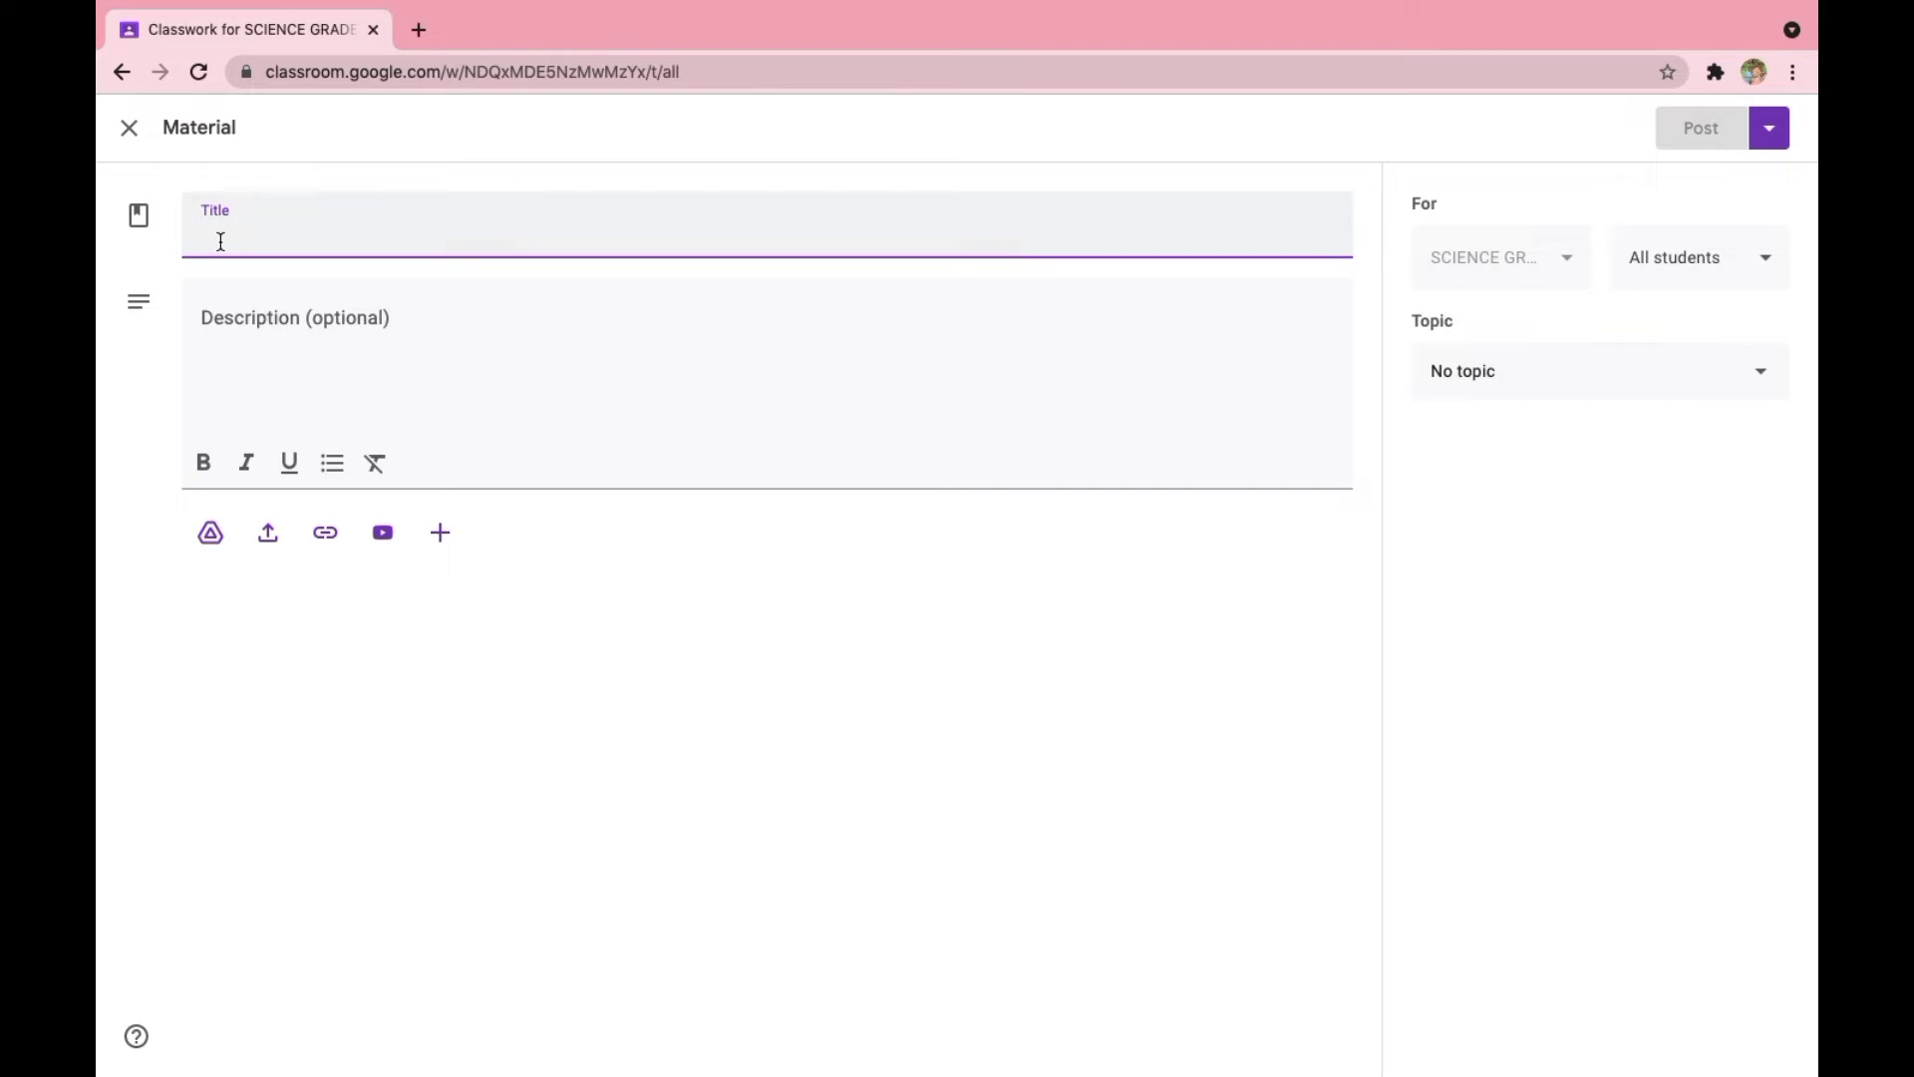
{"action": "type", "text": "Limit Function"}
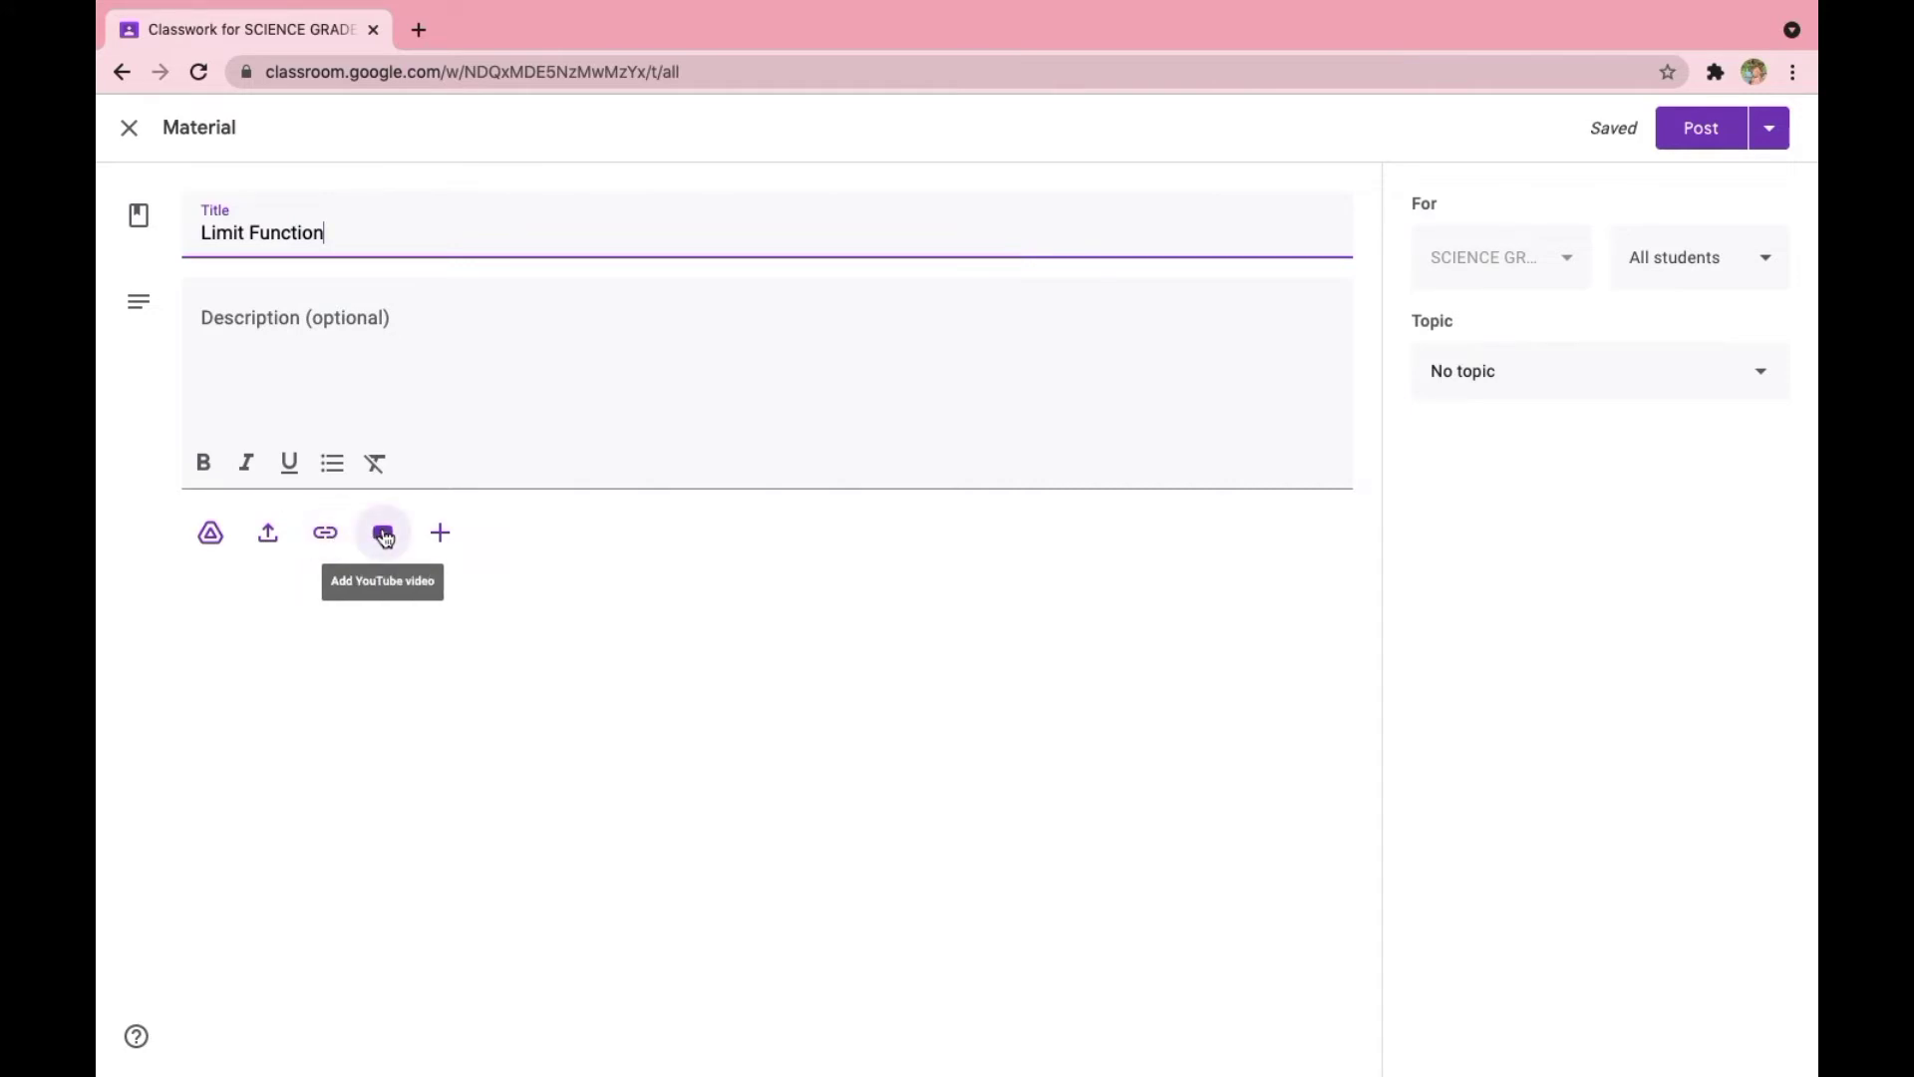
{"action": "left_click", "coordinate": [445, 535]}
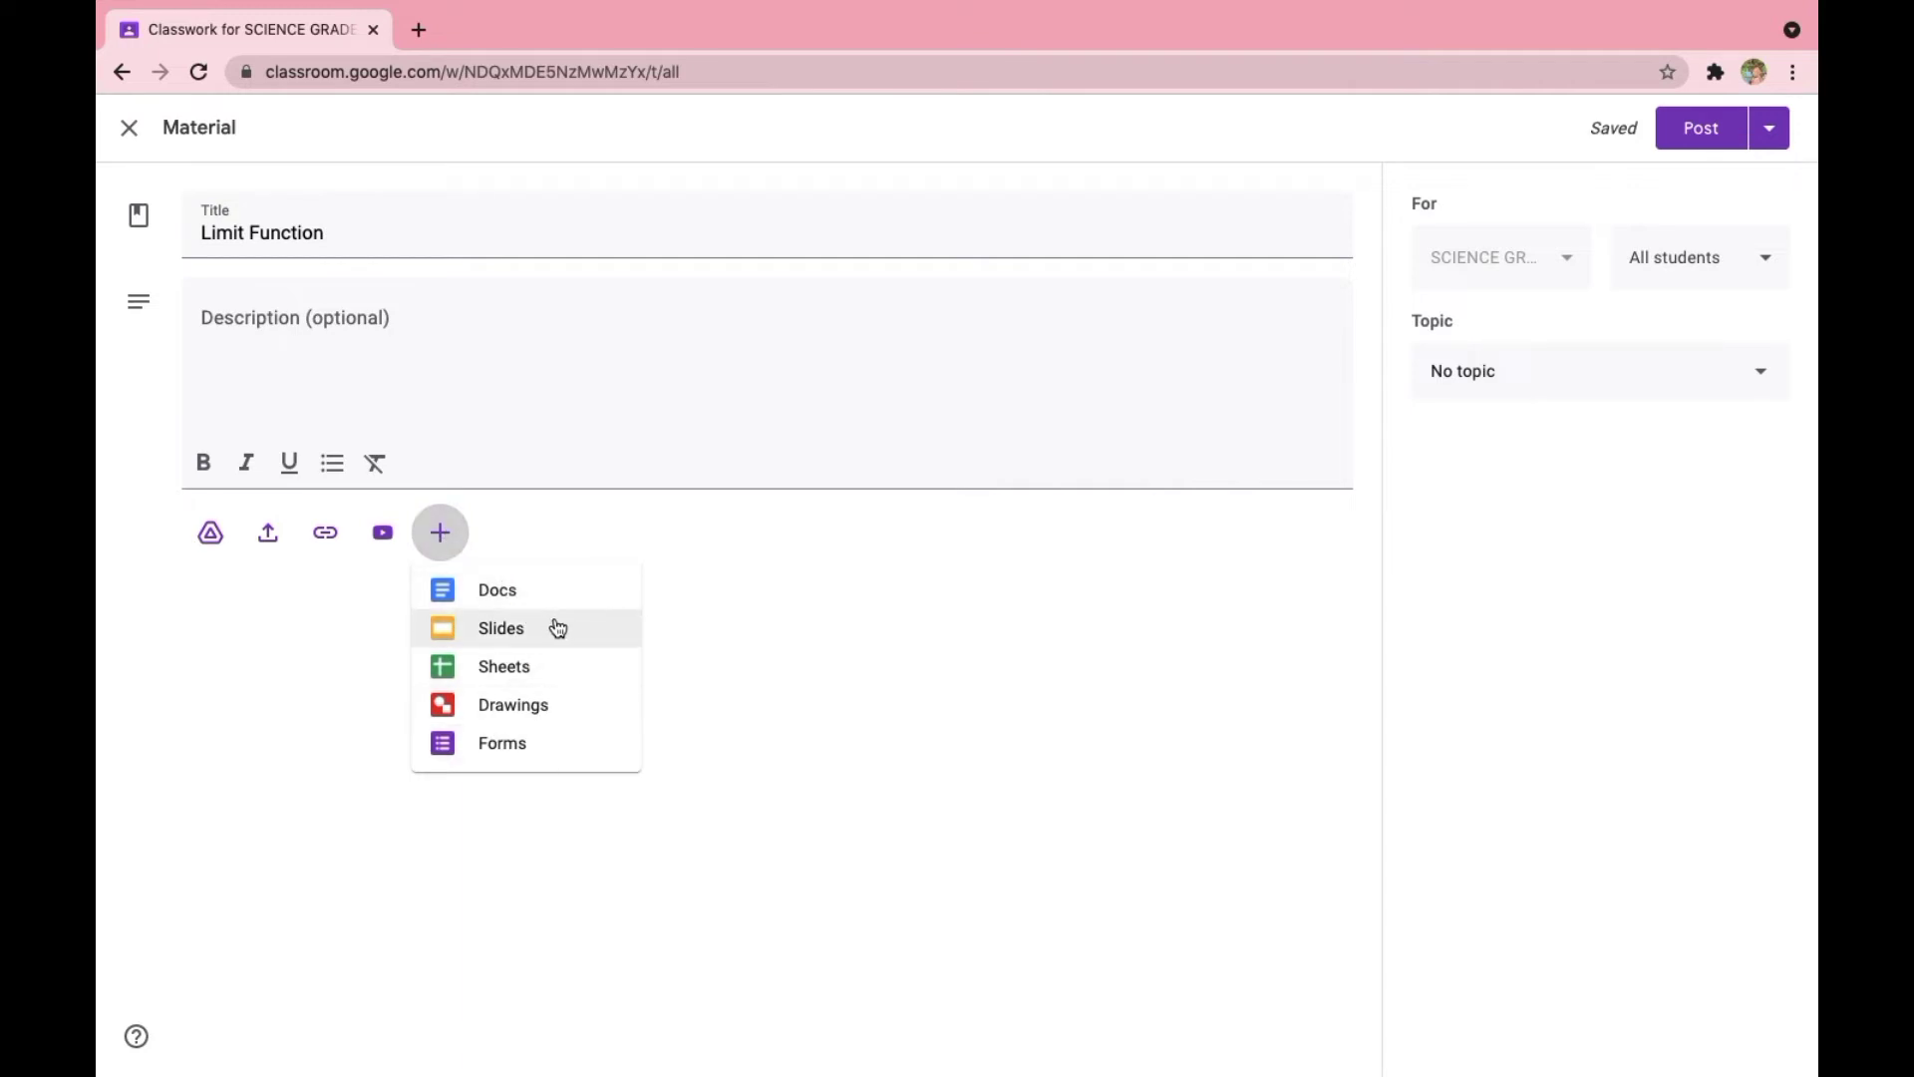
{"action": "left_click", "coordinate": [483, 511]}
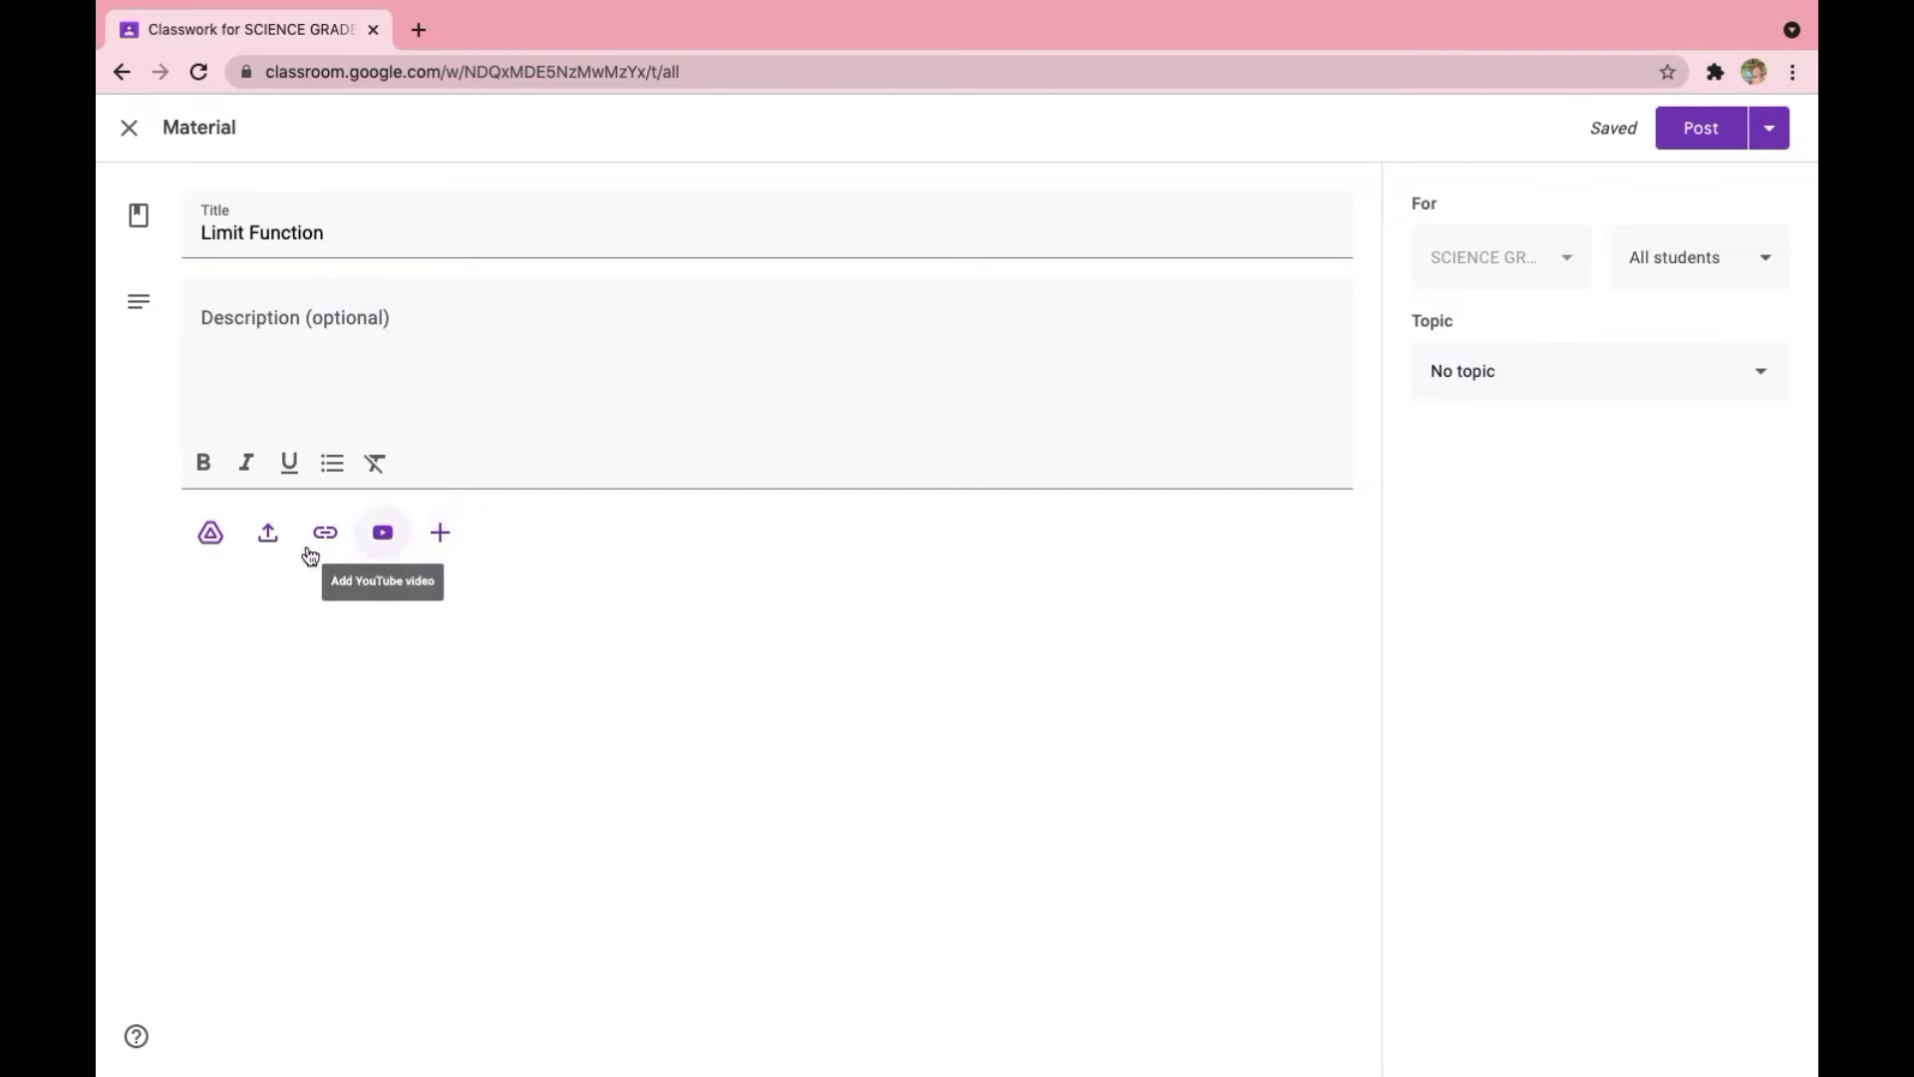
- Upload Limit Function.pdf from the Documents folder to the material, post it, and dismiss the tip about adding topics
{"action": "left_click", "coordinate": [268, 544]}
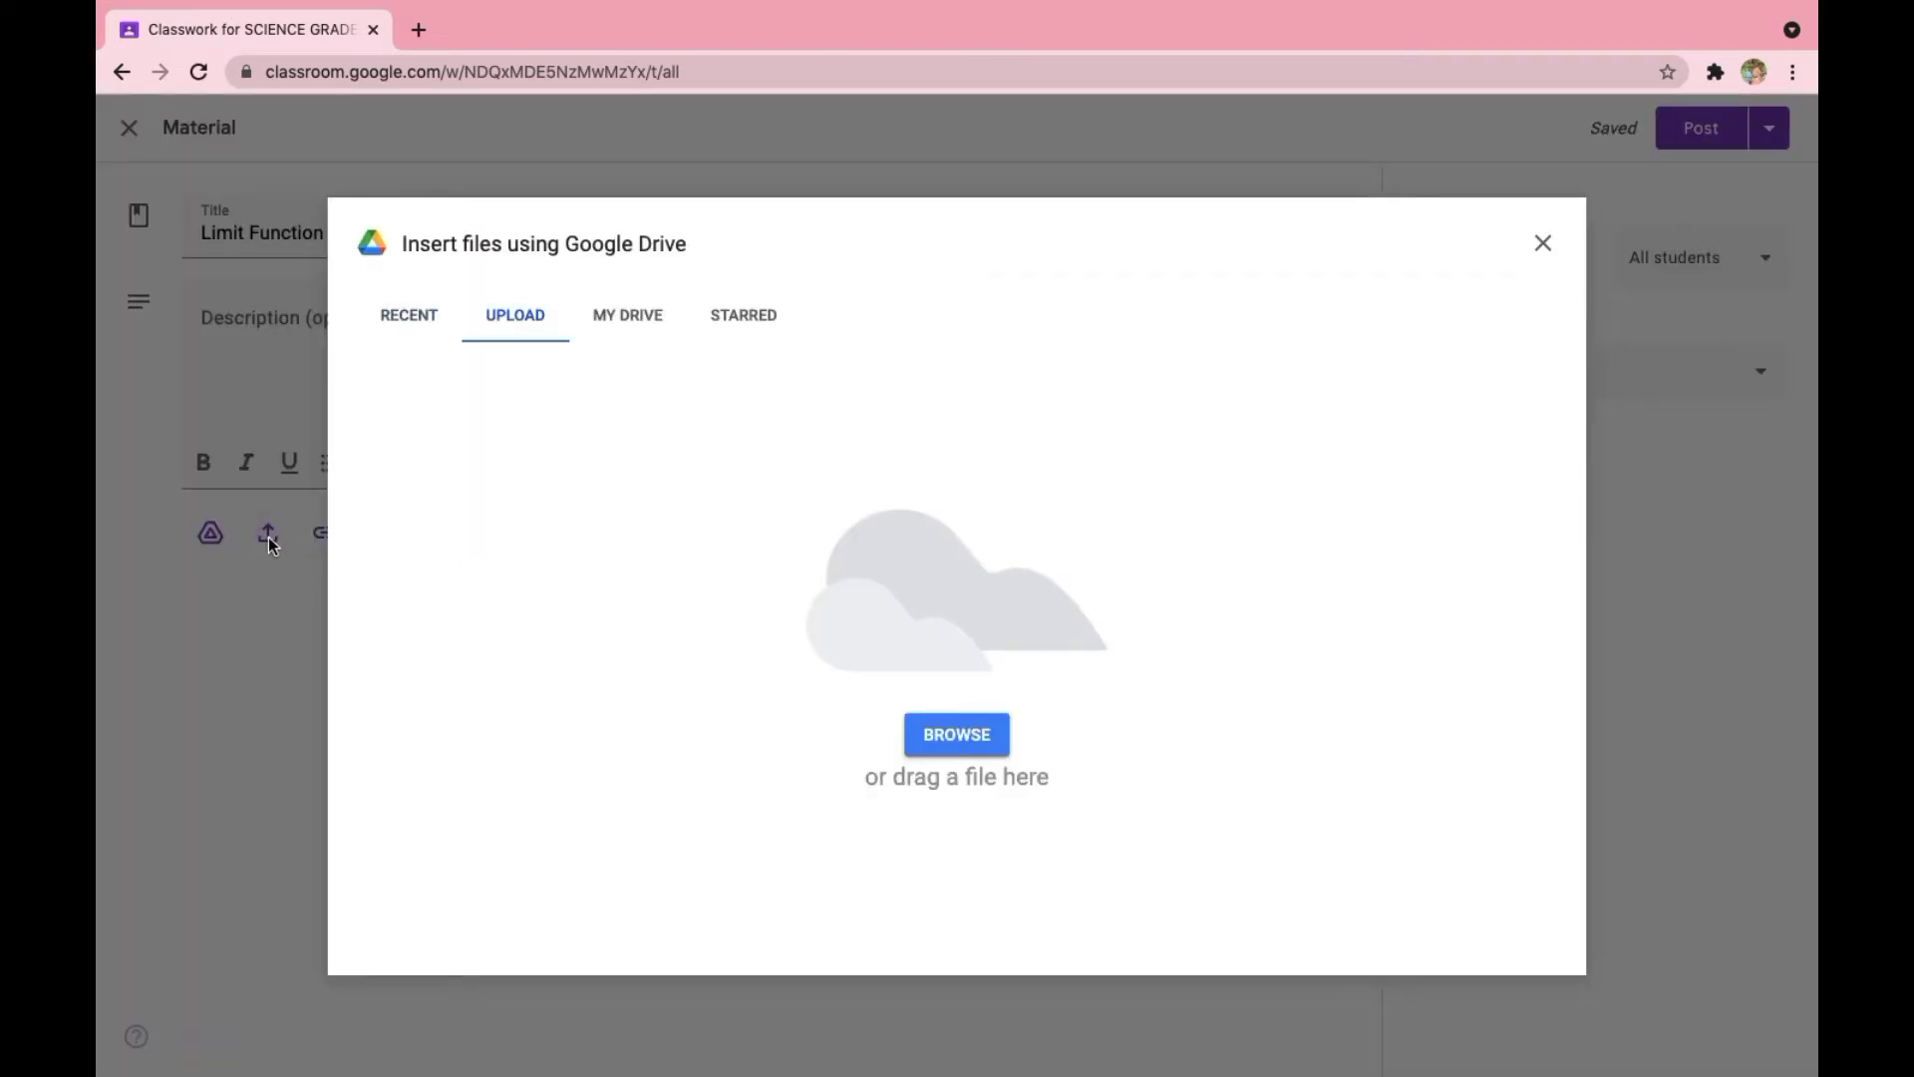
{"action": "left_click", "coordinate": [978, 739]}
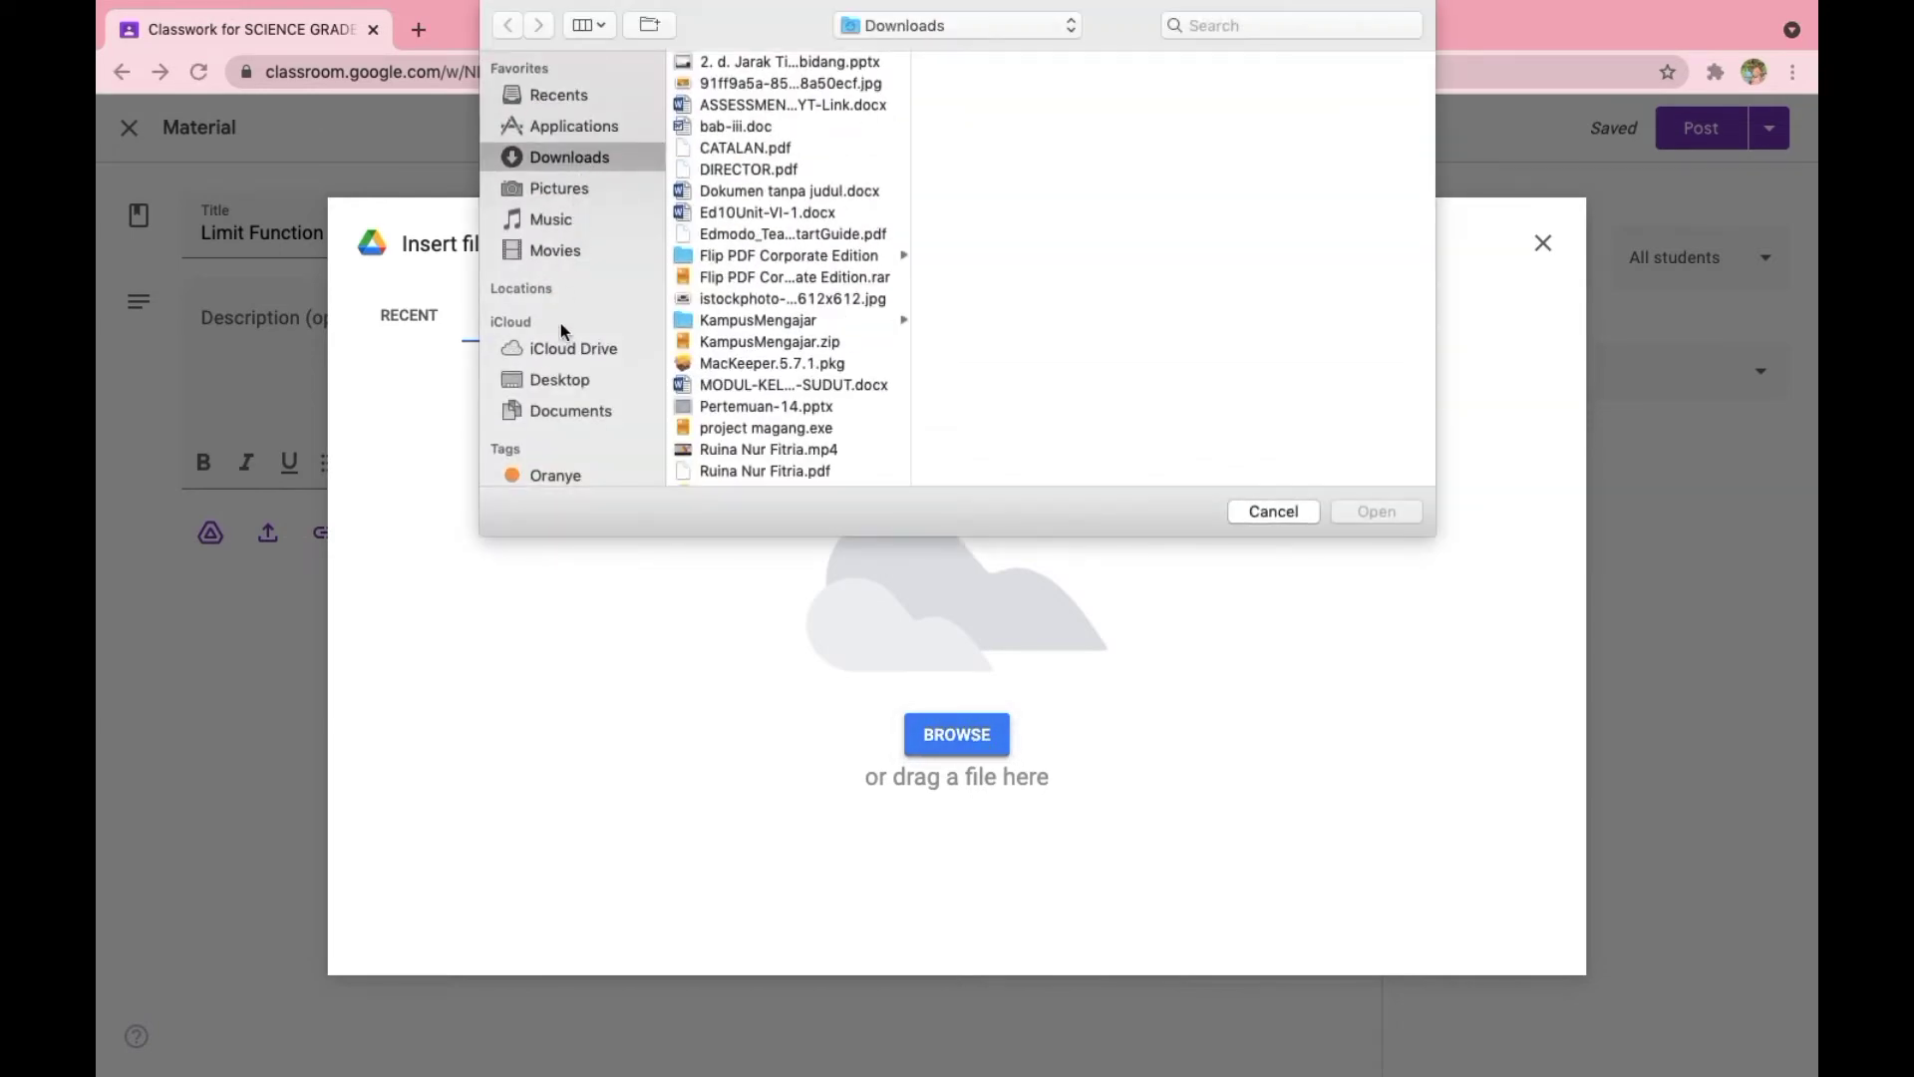
{"action": "left_click", "coordinate": [575, 409]}
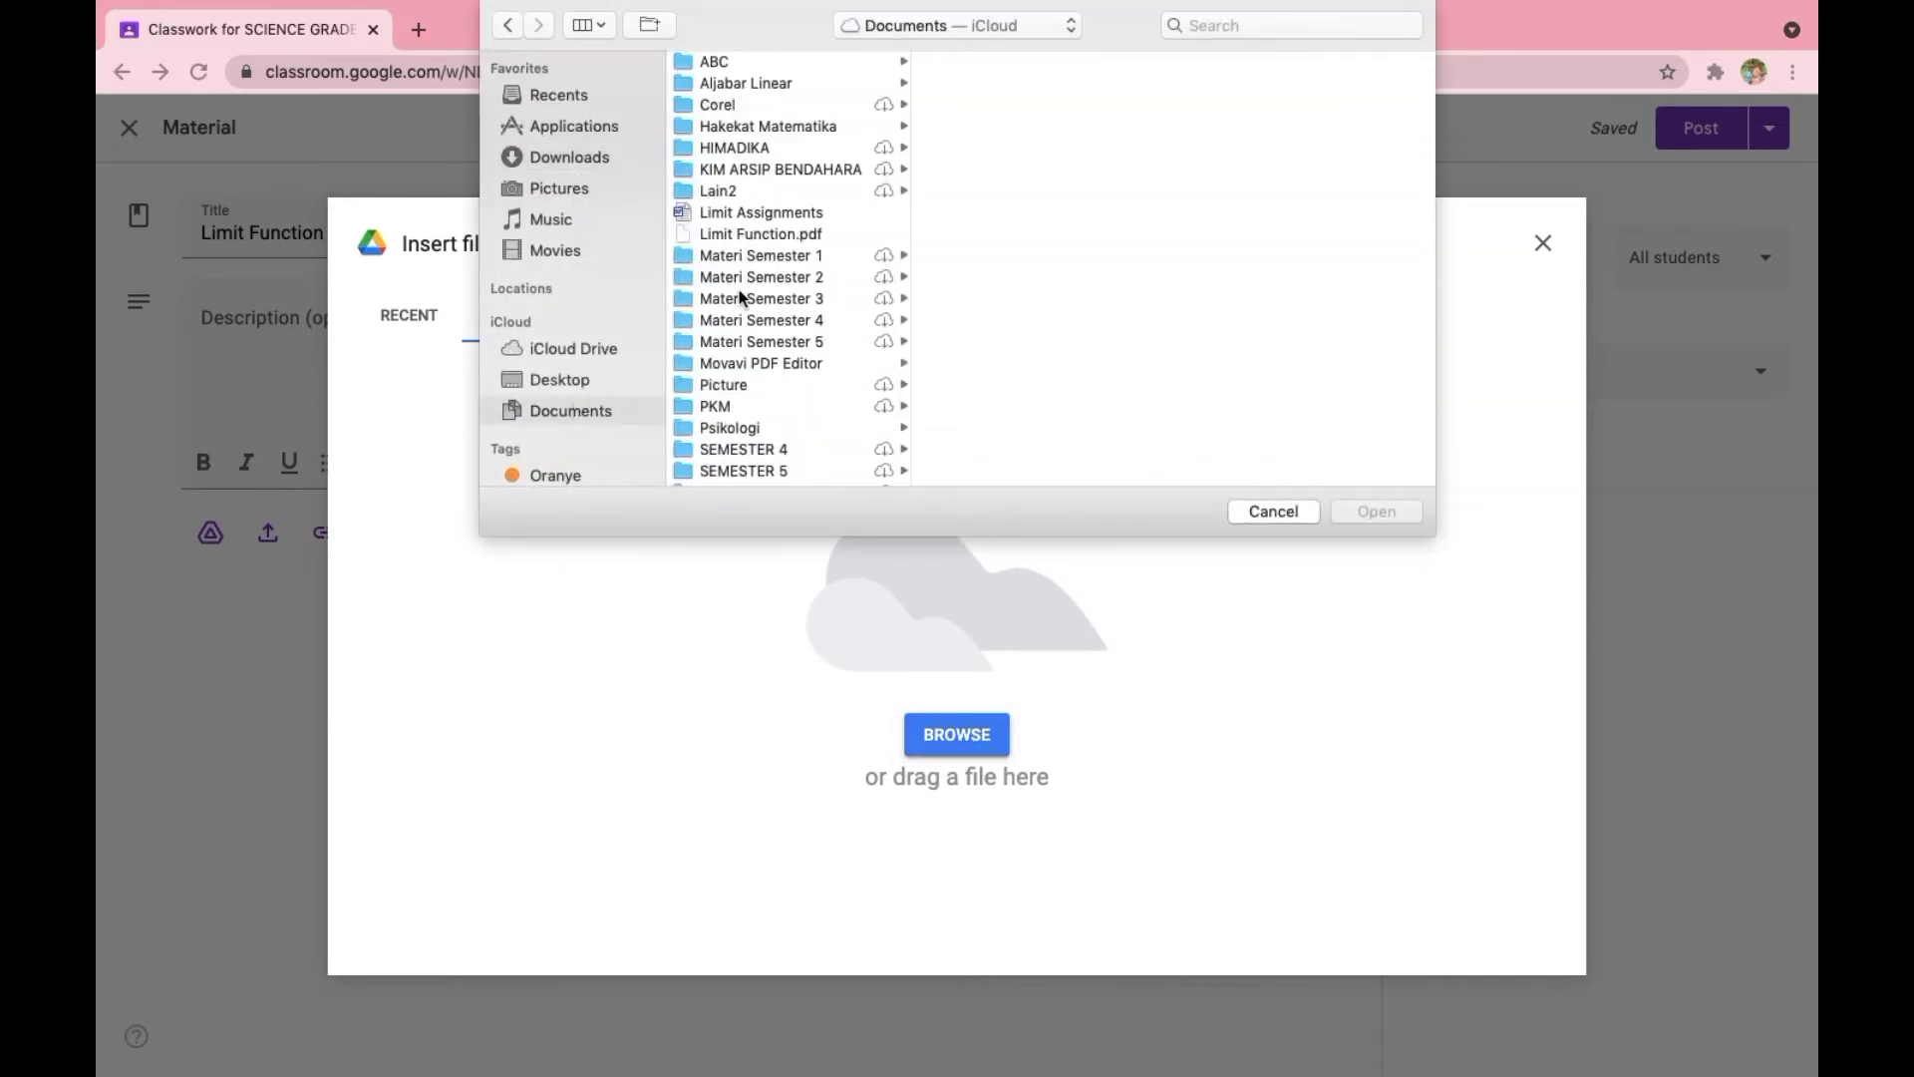
{"action": "left_click", "coordinate": [755, 233]}
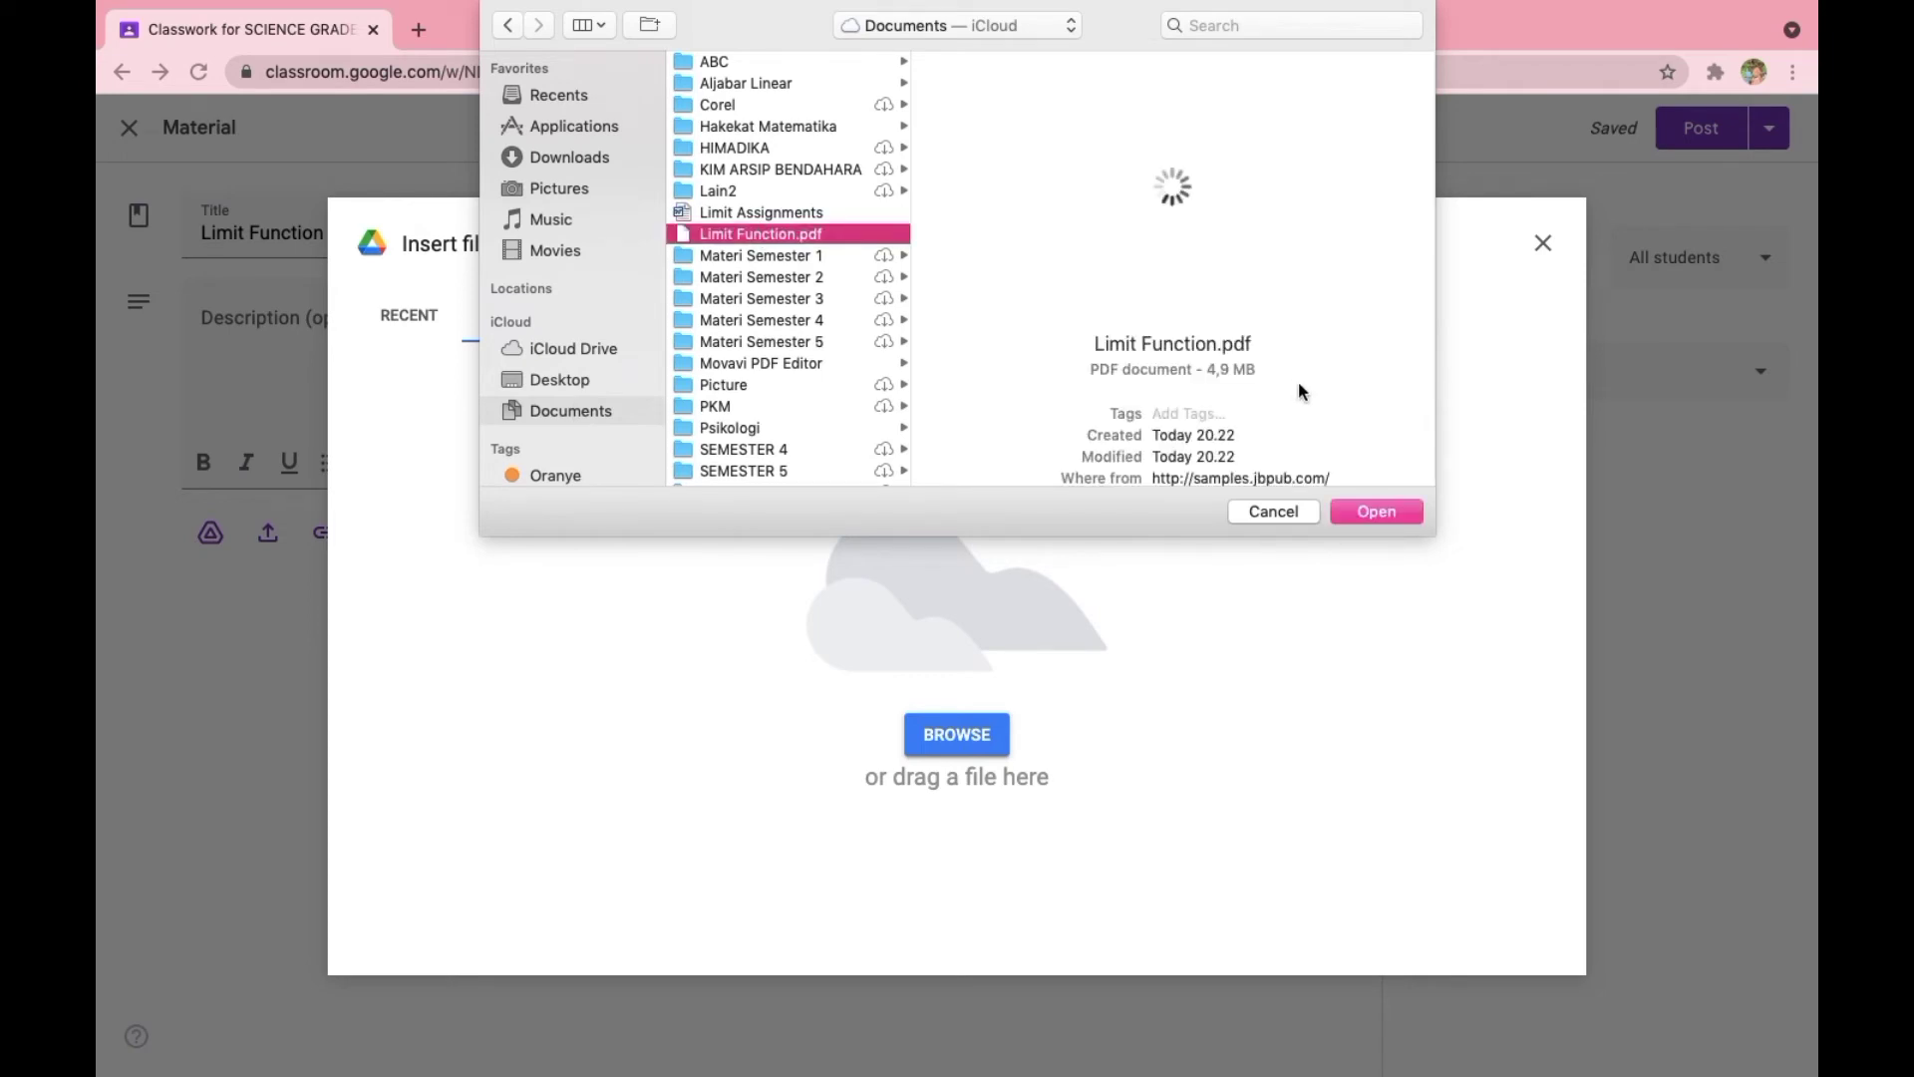
{"action": "left_click", "coordinate": [1358, 511]}
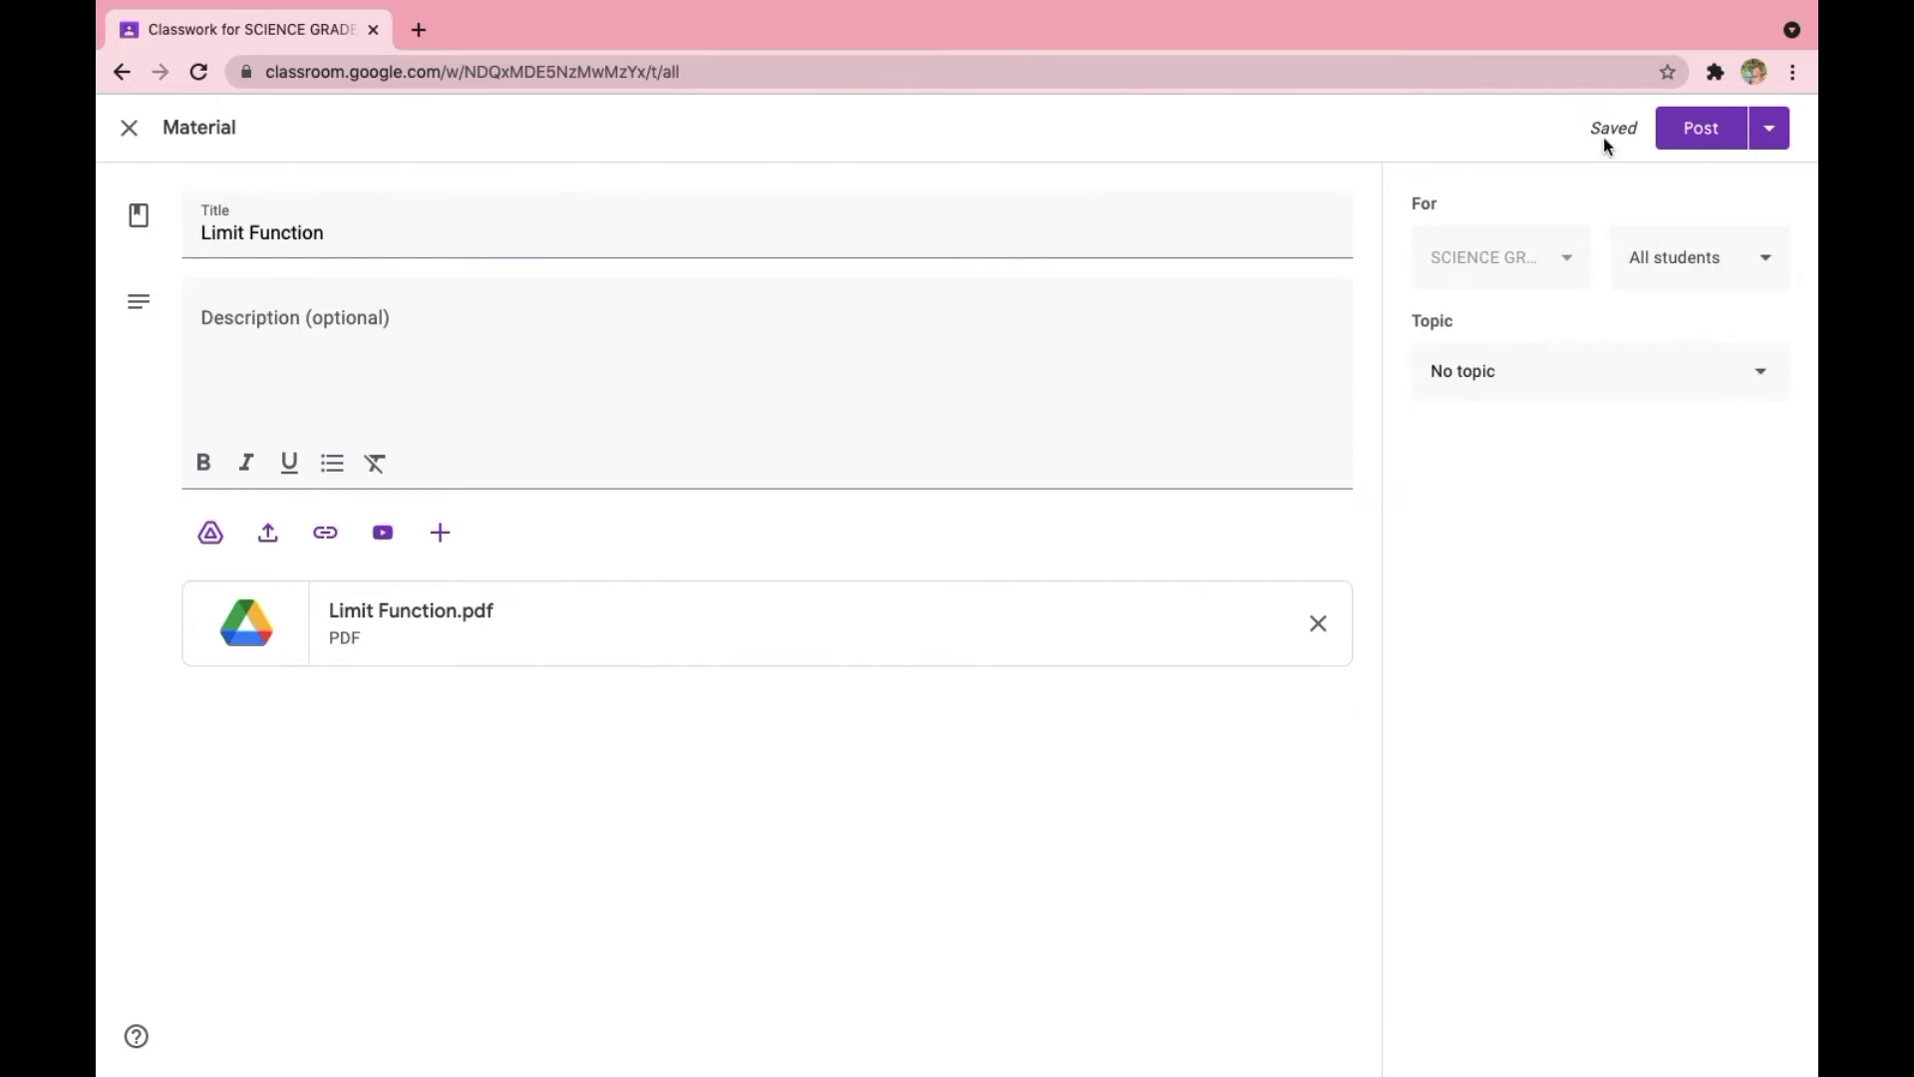
{"action": "left_click", "coordinate": [1692, 149]}
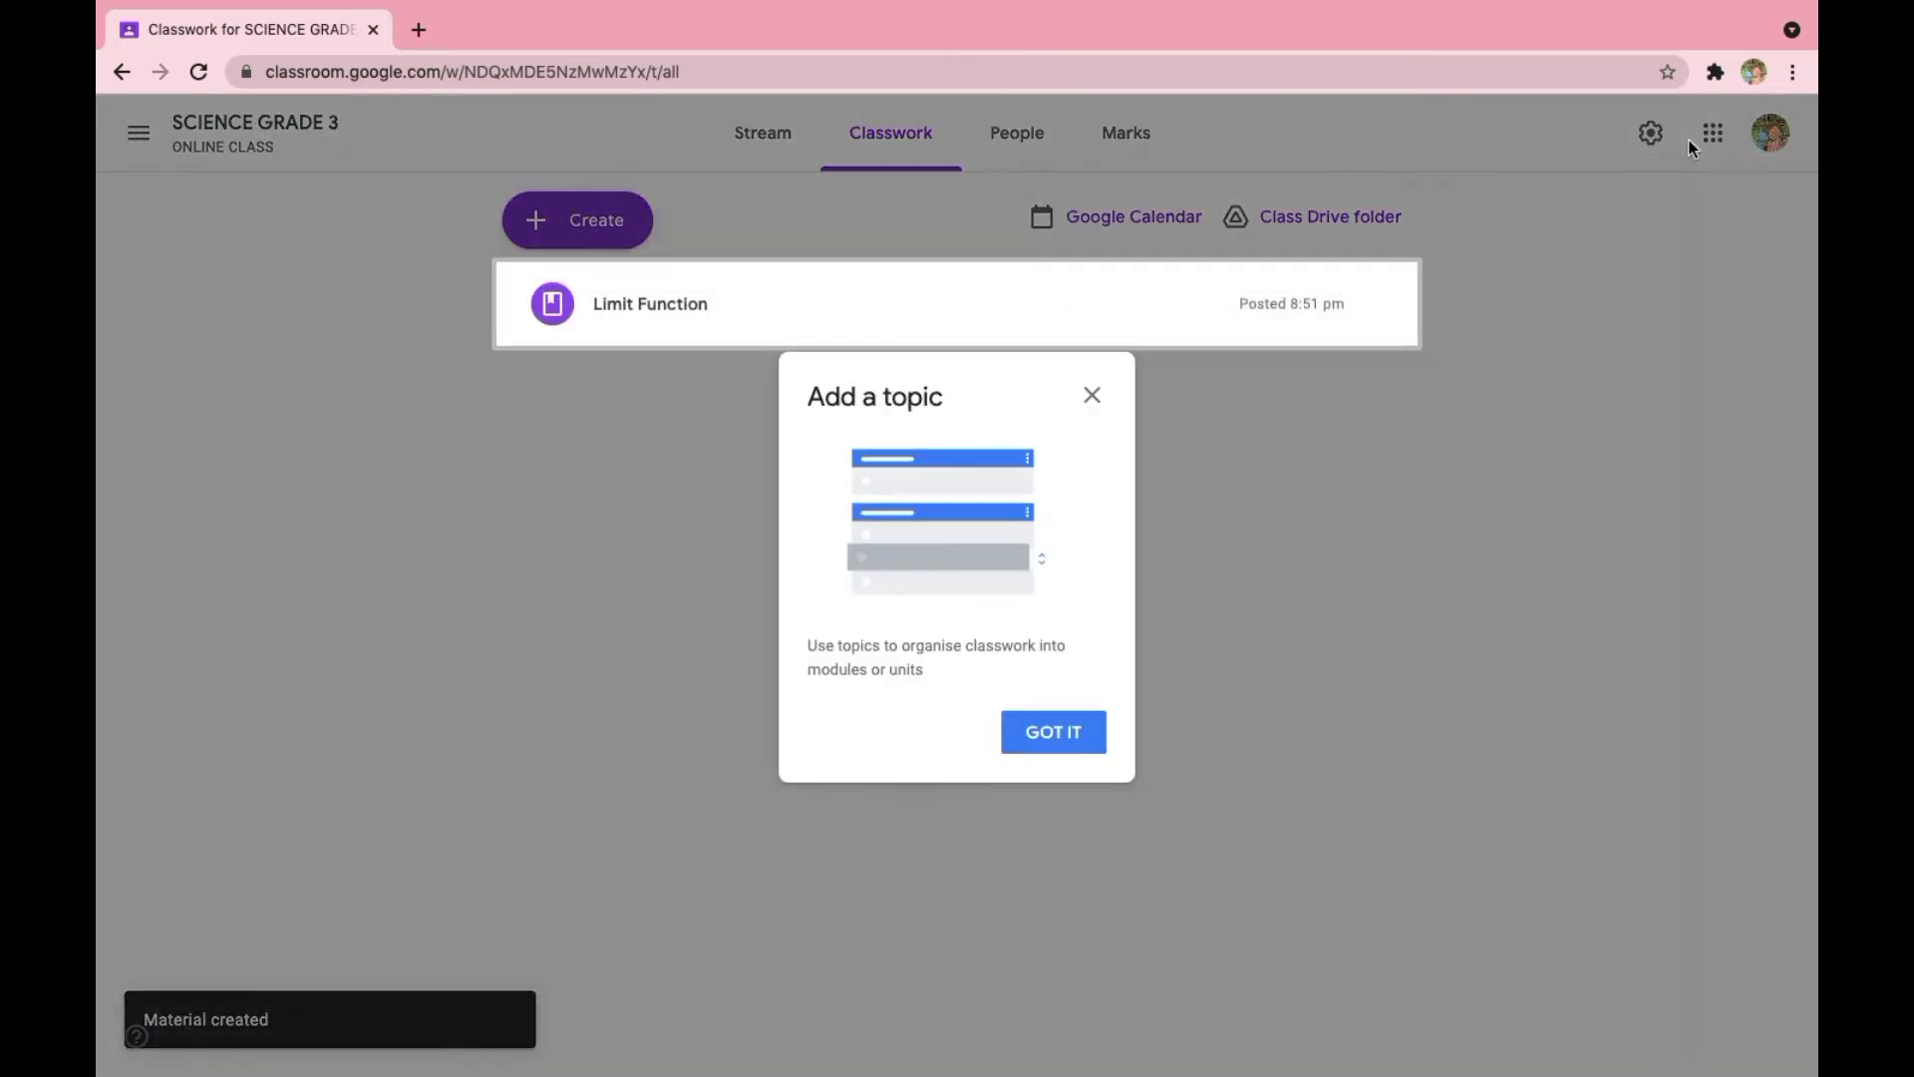
{"action": "left_click", "coordinate": [1043, 731]}
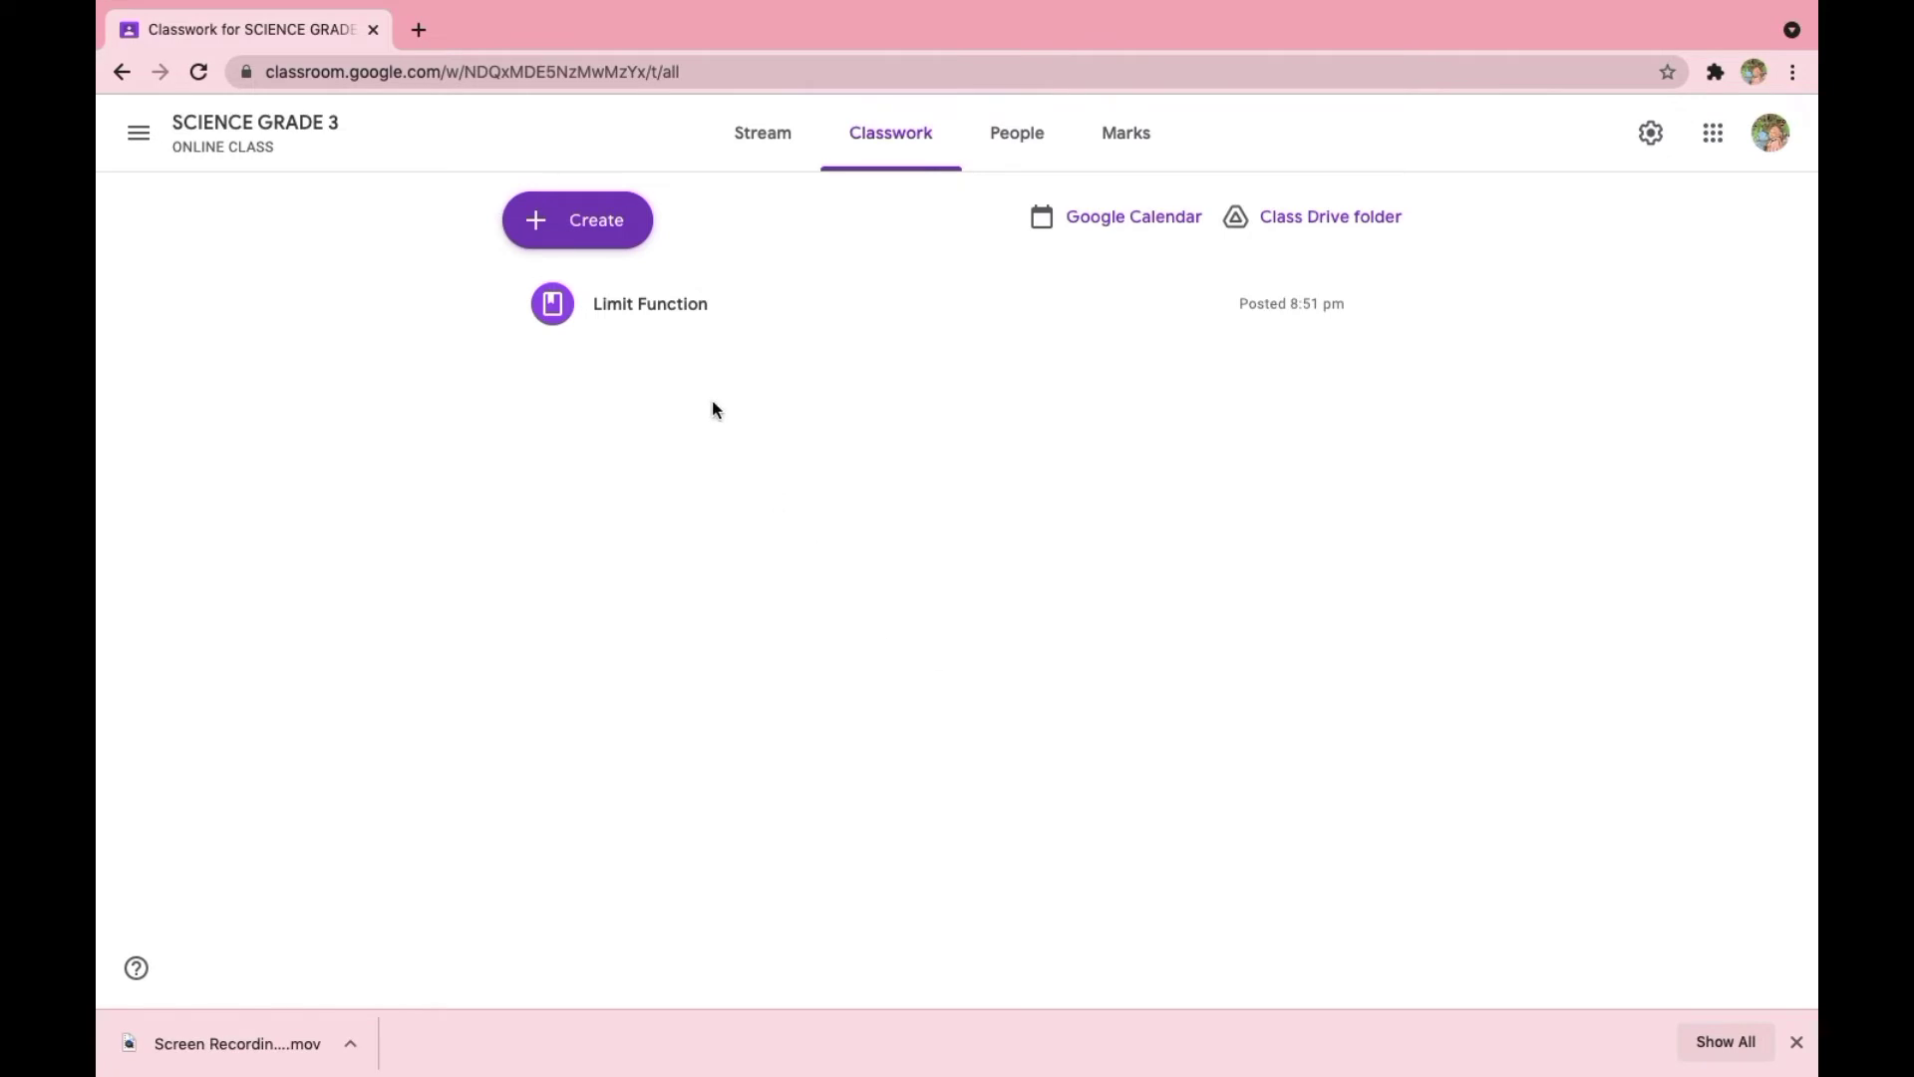
- Start a quiz assignment titled "Limit Function" and remove its attached Blank Quiz form
{"action": "left_click", "coordinate": [559, 226]}
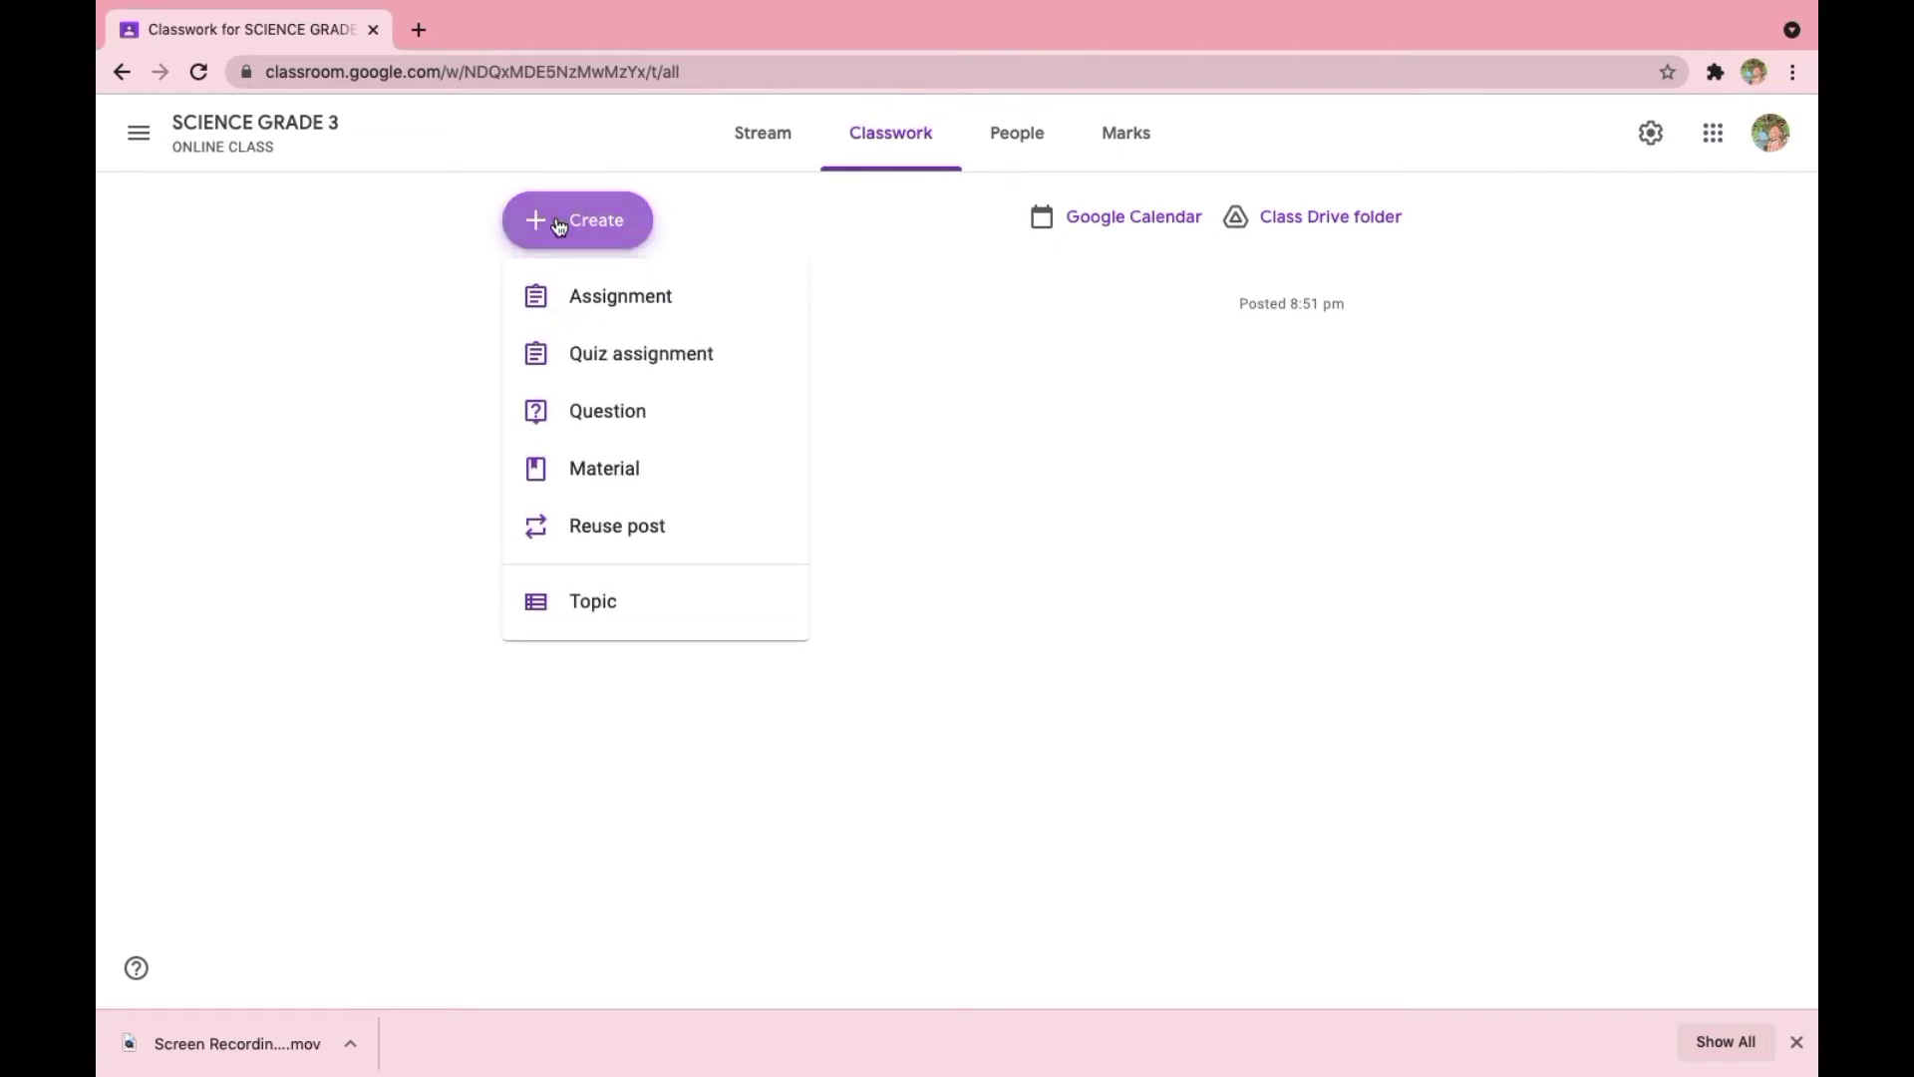
{"action": "left_click", "coordinate": [590, 371]}
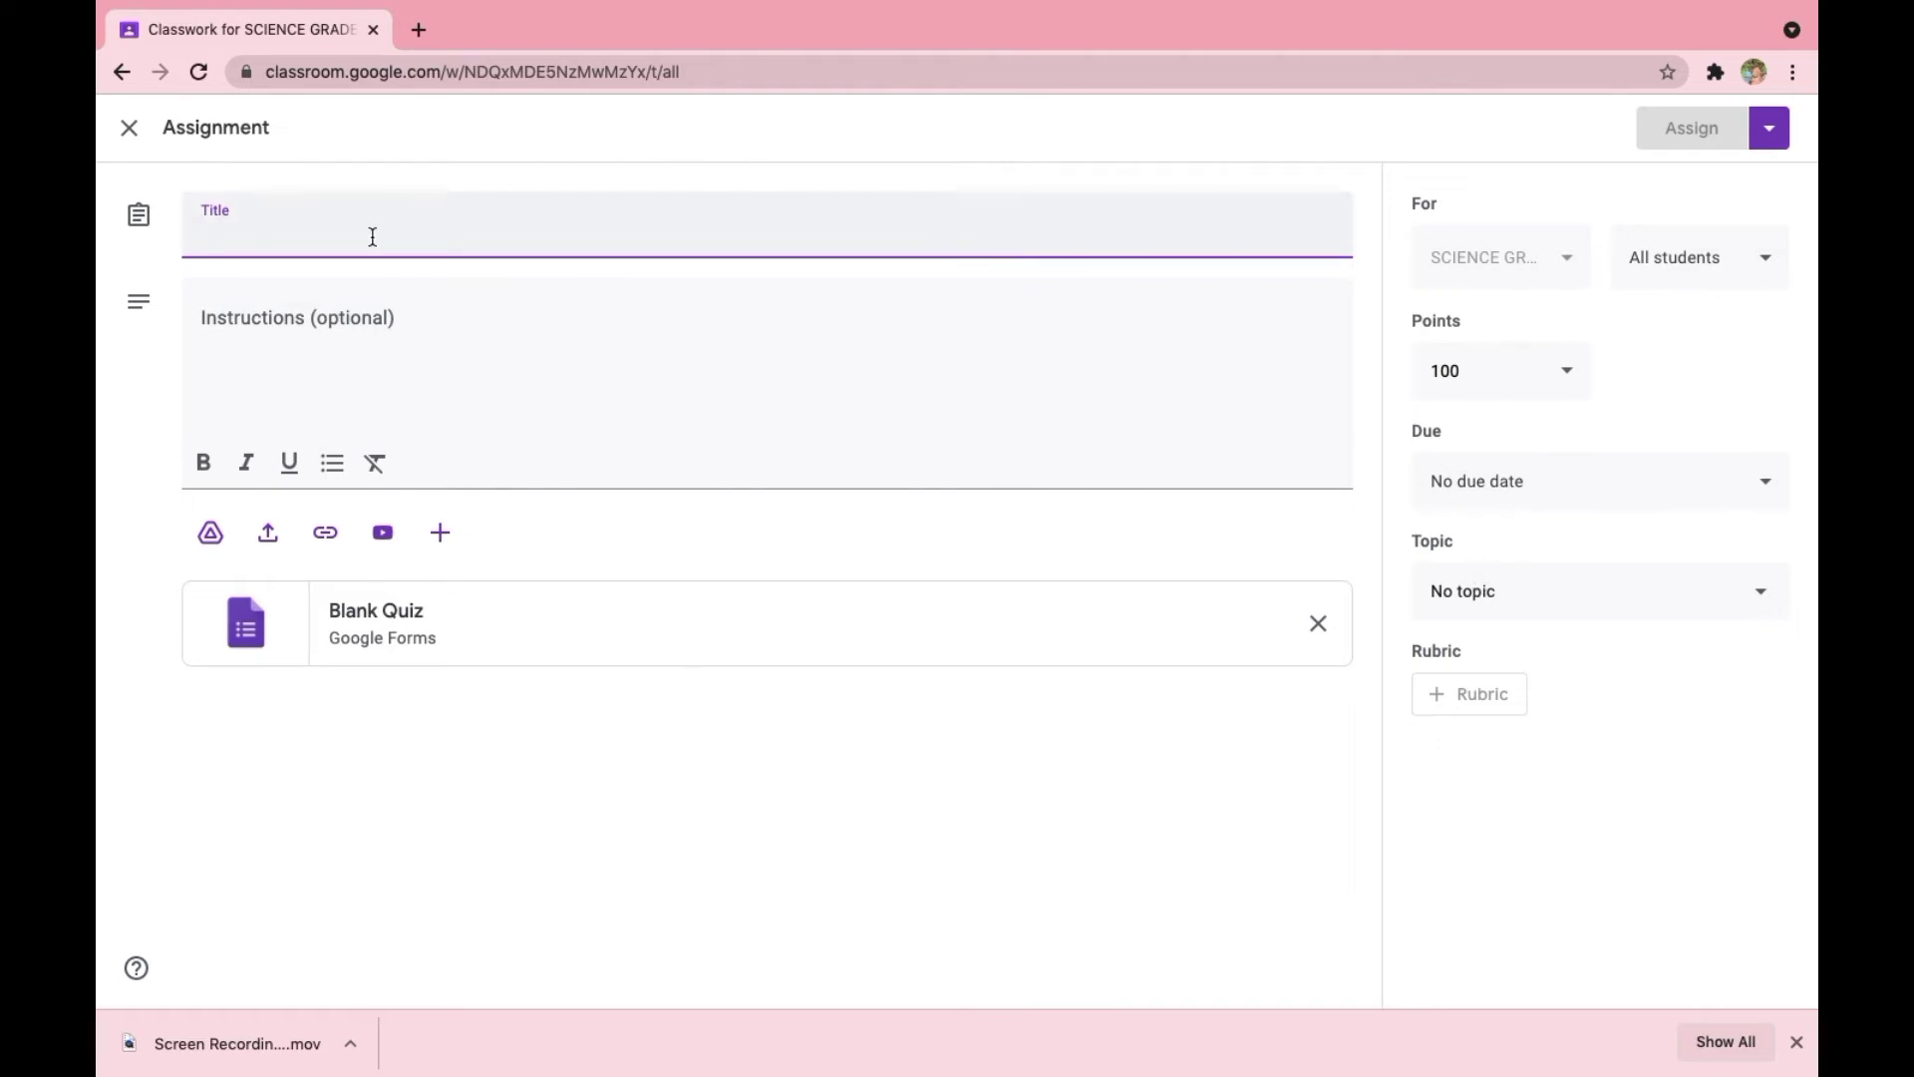
{"action": "type", "text": "L"}
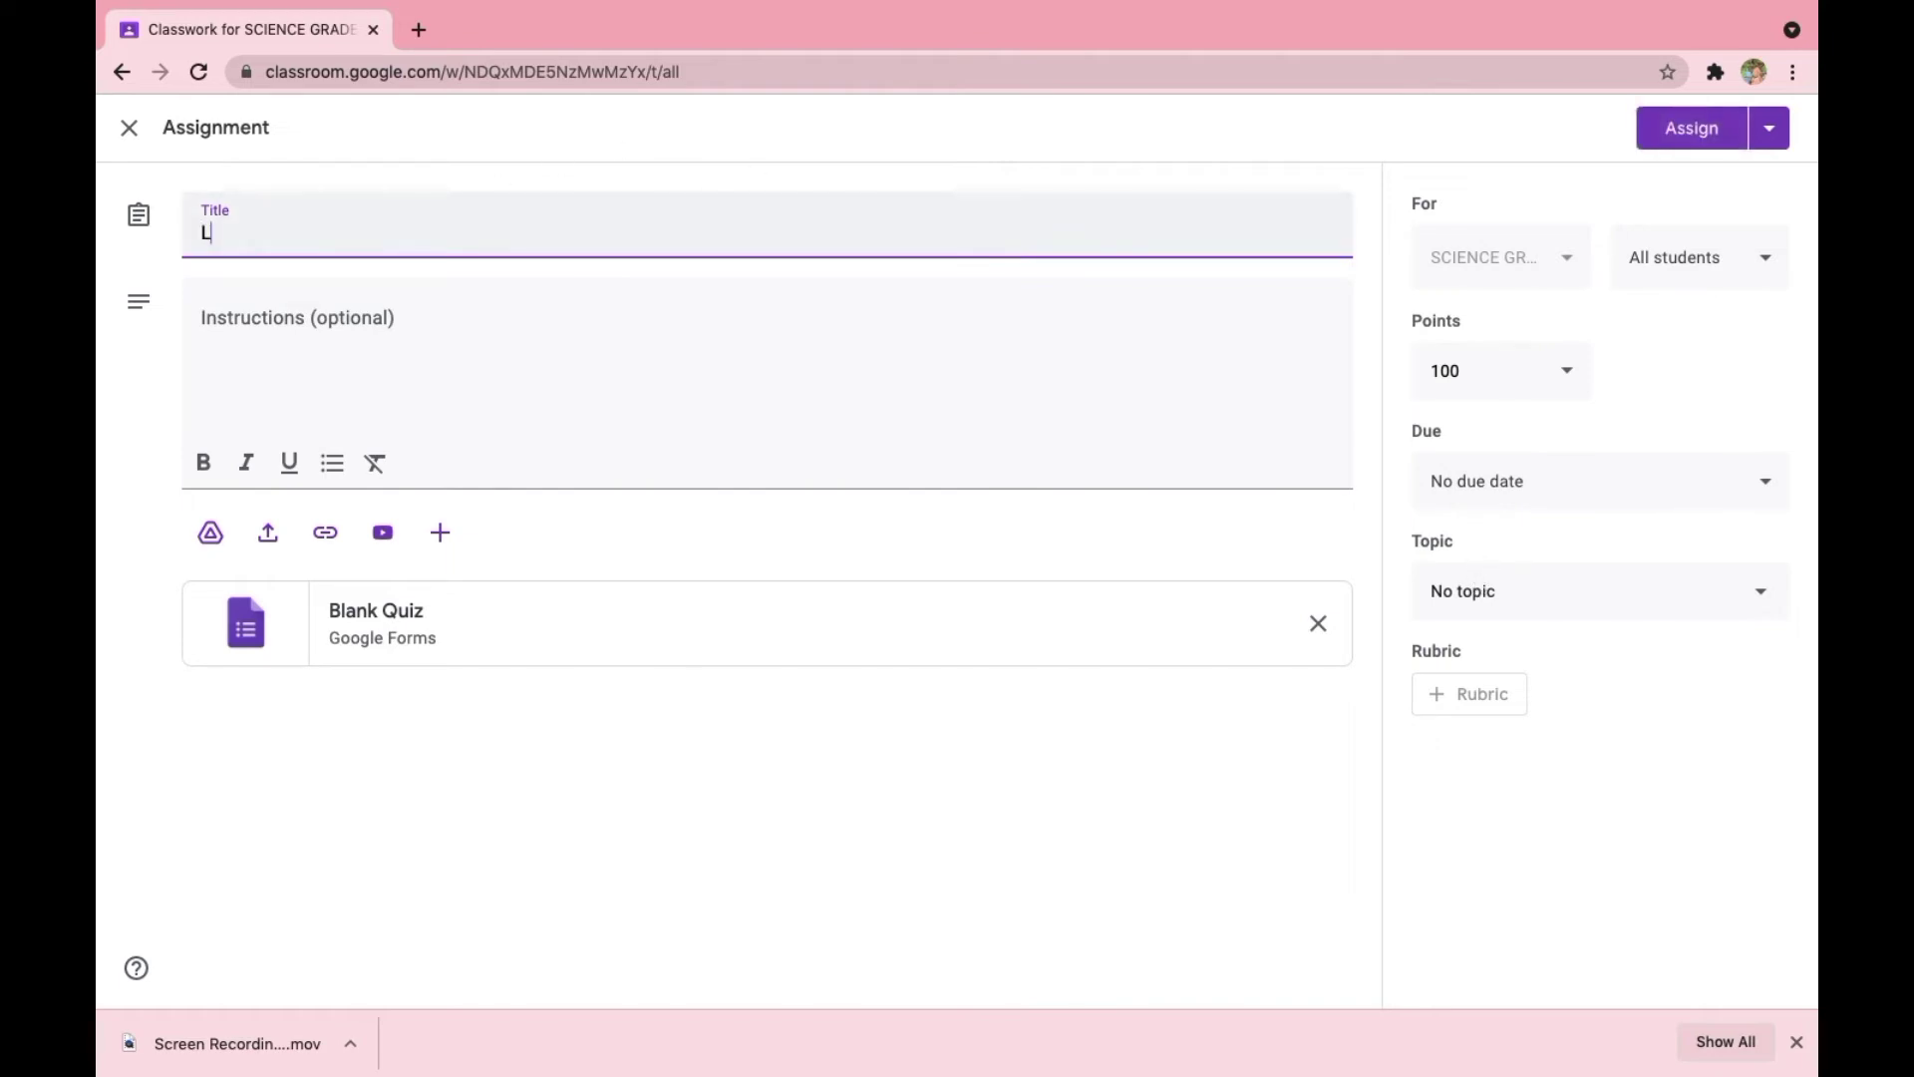
{"action": "type", "text": "imit Function"}
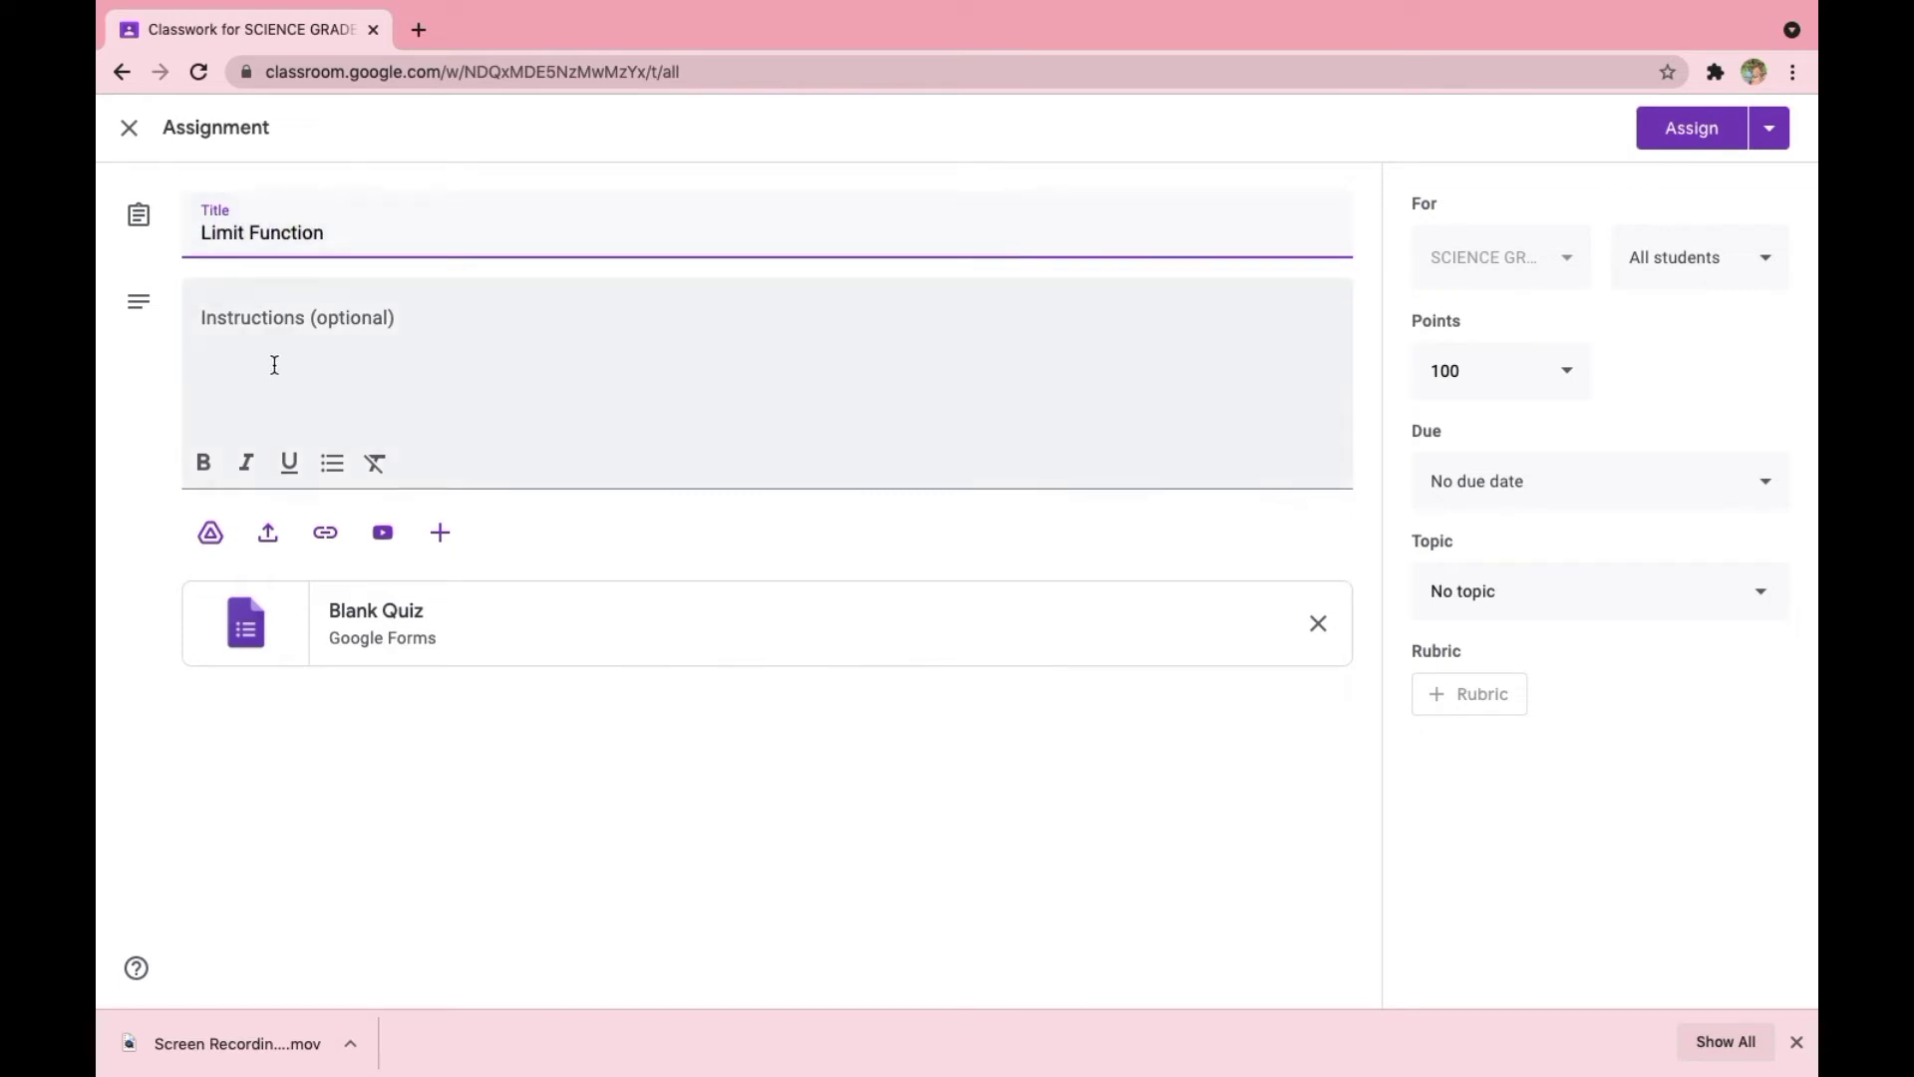
{"action": "left_click", "coordinate": [1316, 621]}
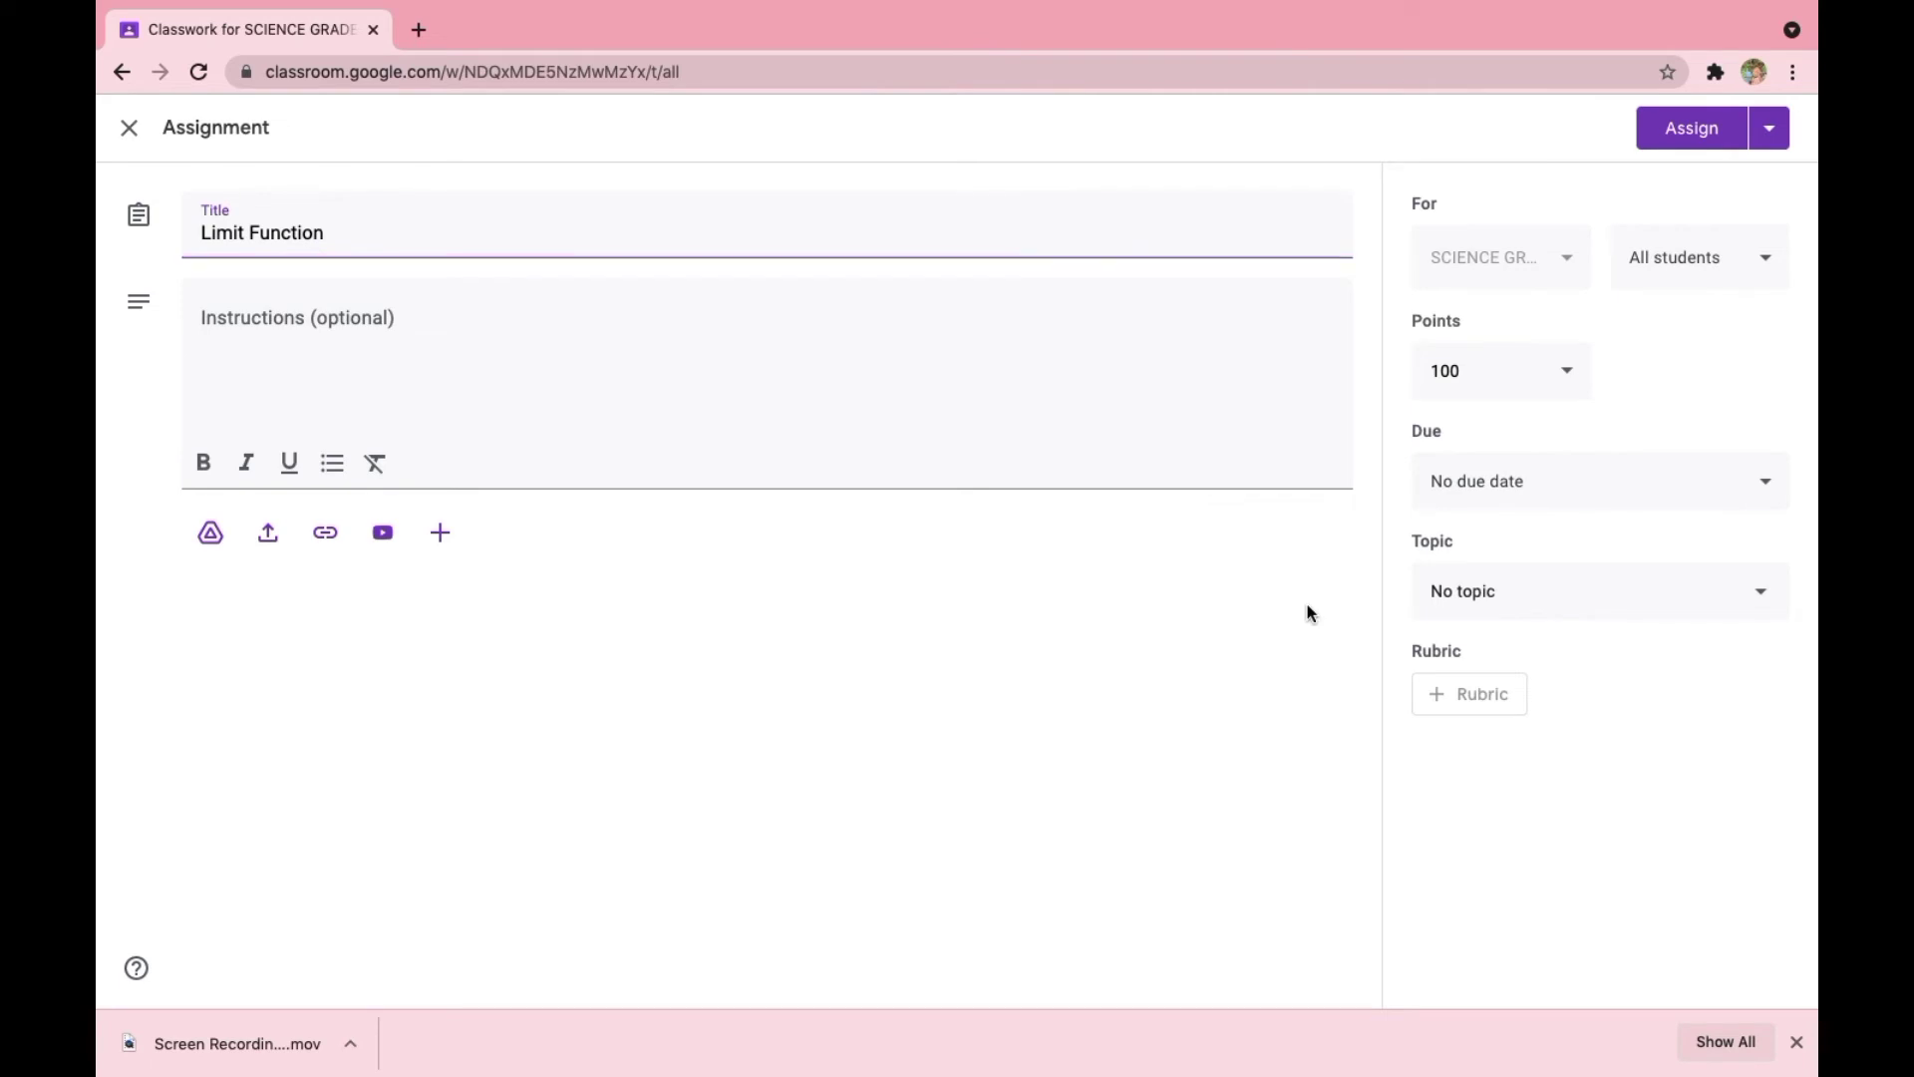
- Upload the Limit Assignments Word document from the Documents folder as the assignment's attachment
{"action": "left_click", "coordinate": [268, 543]}
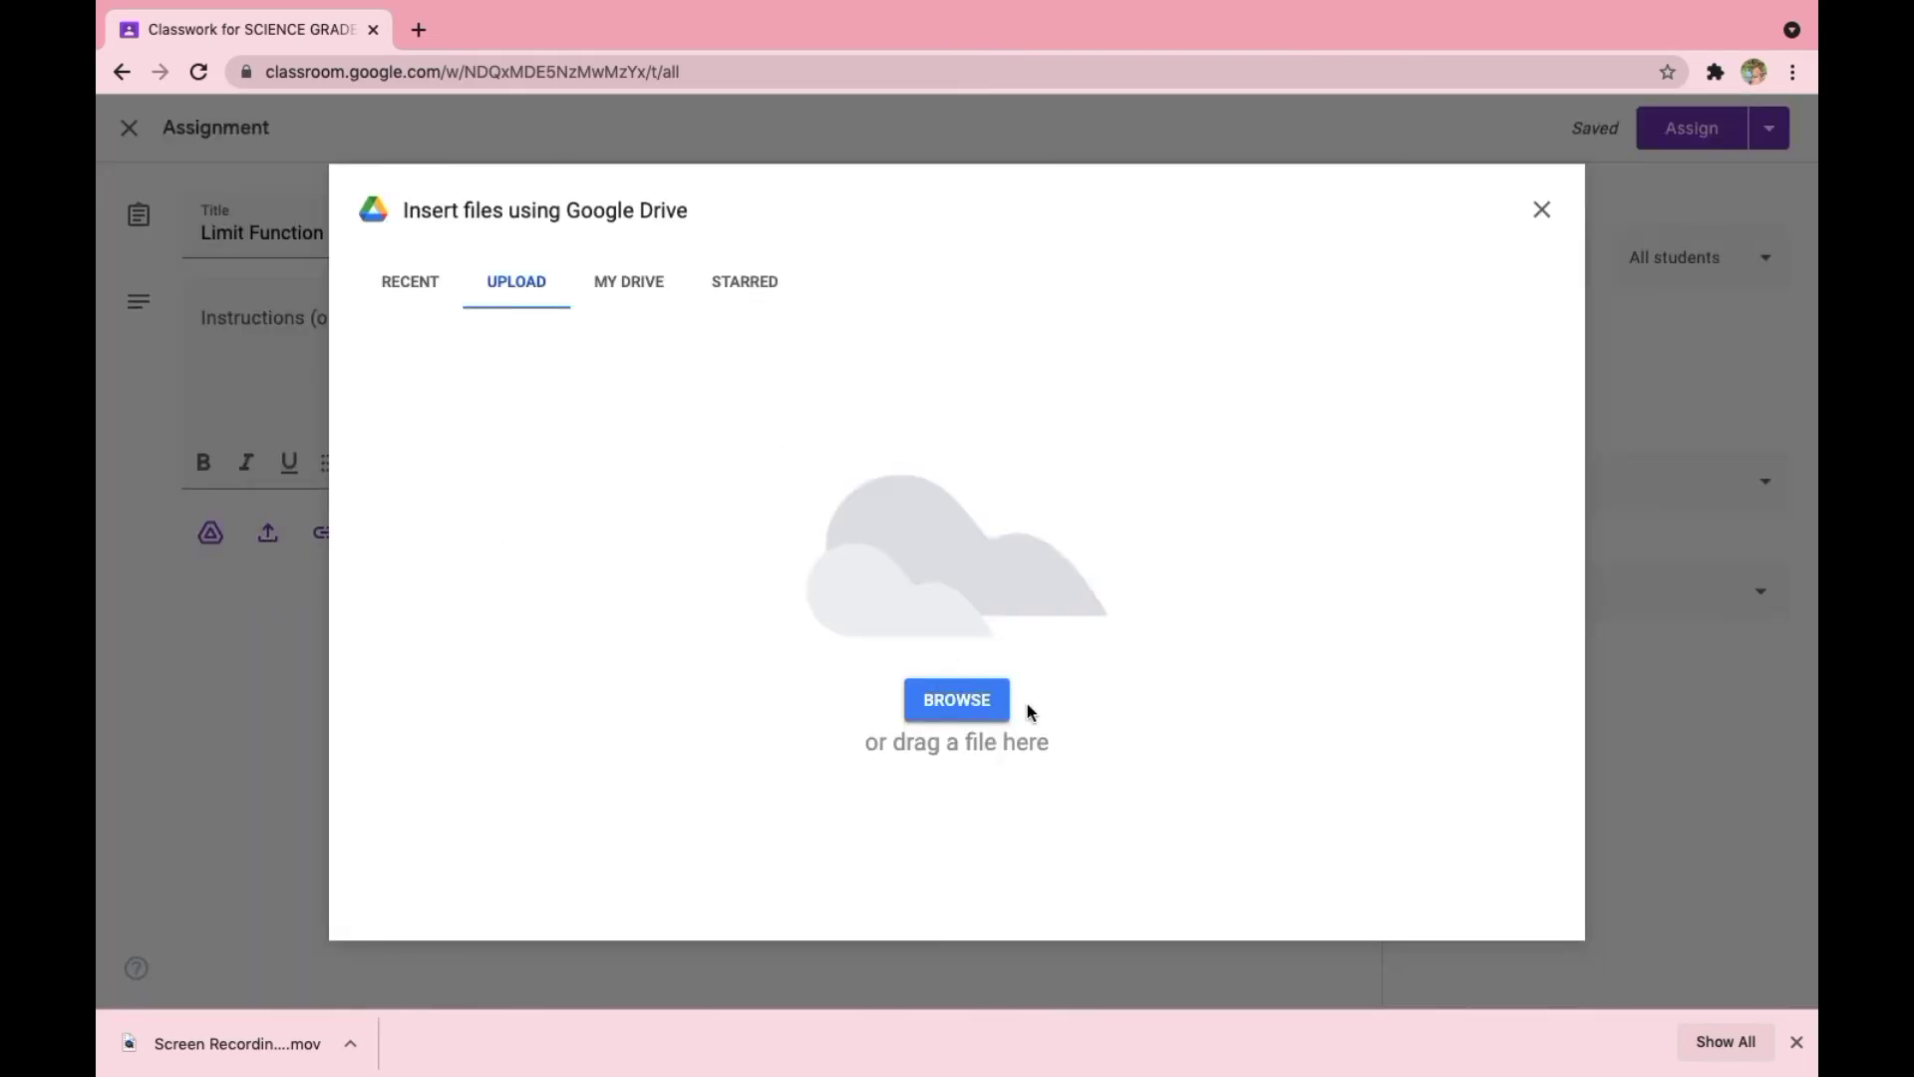
{"action": "left_click", "coordinate": [984, 703]}
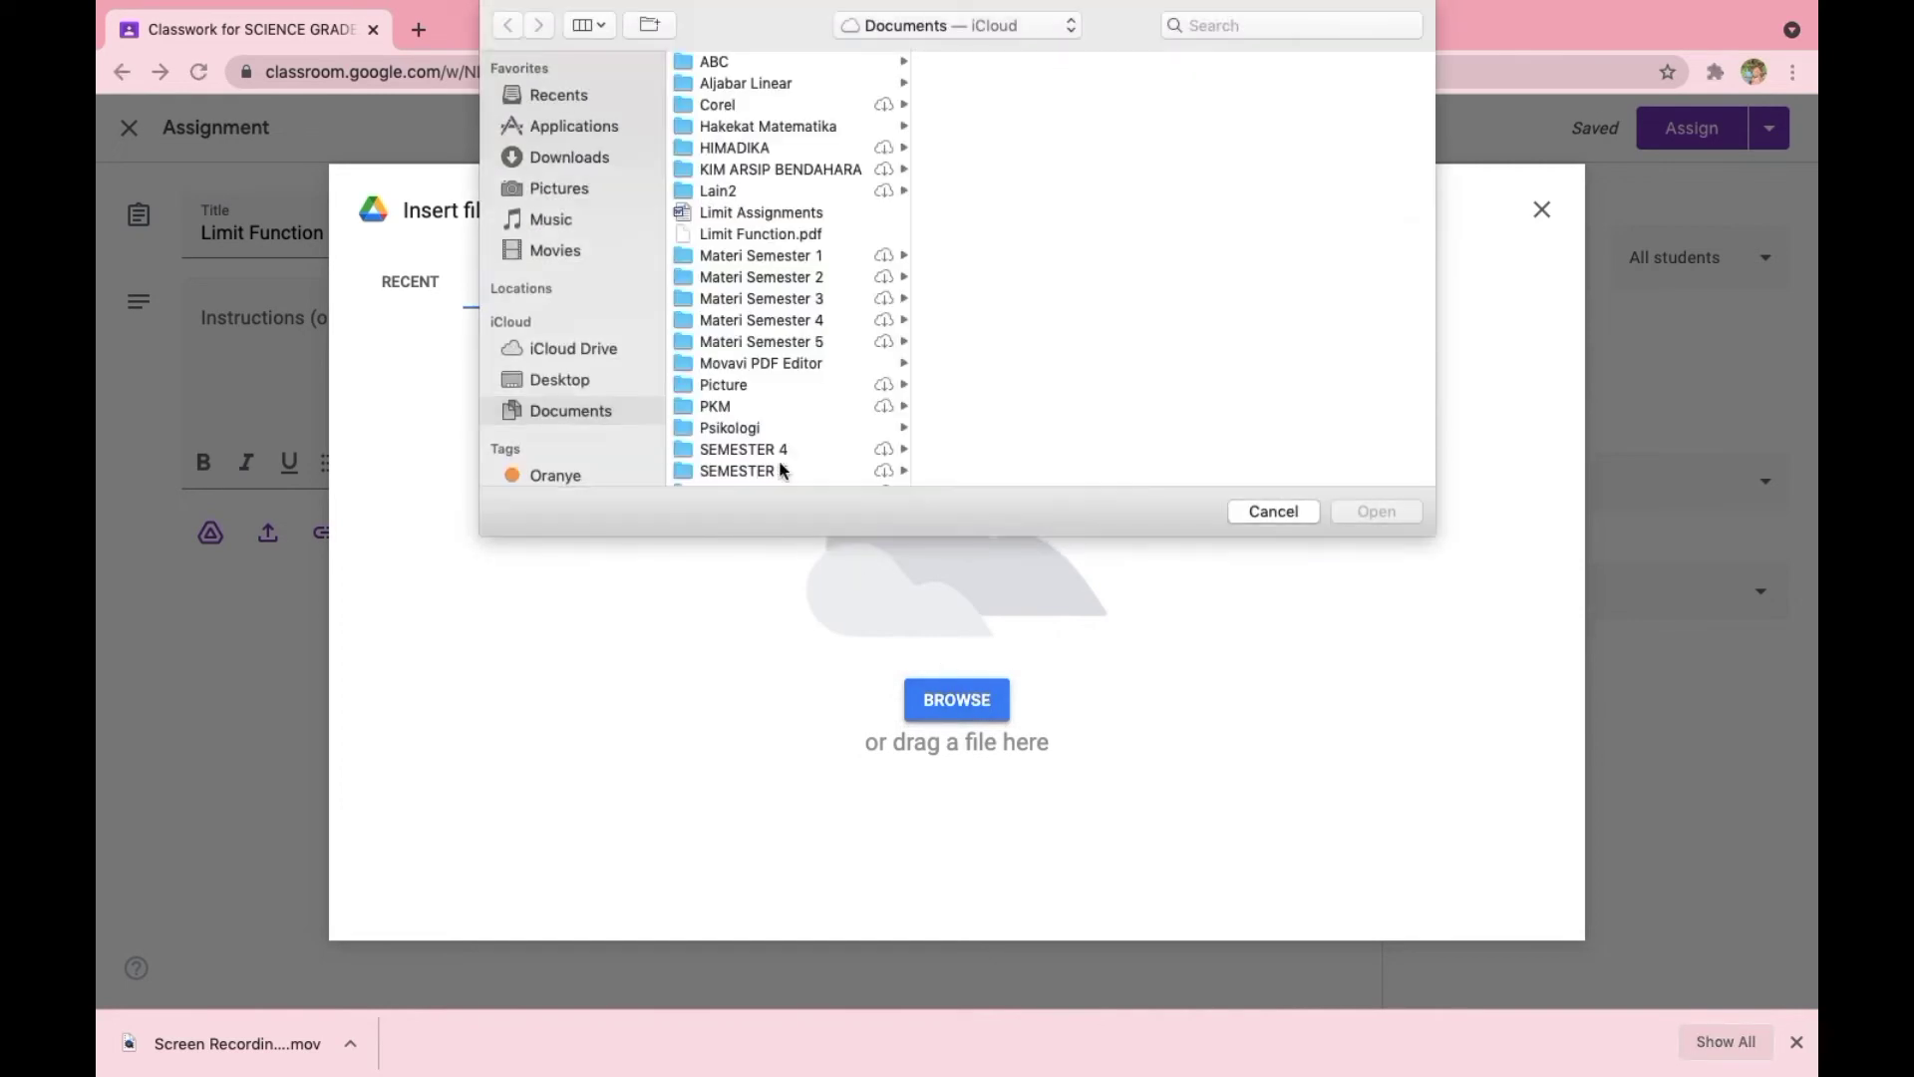
{"action": "left_click", "coordinate": [734, 218]}
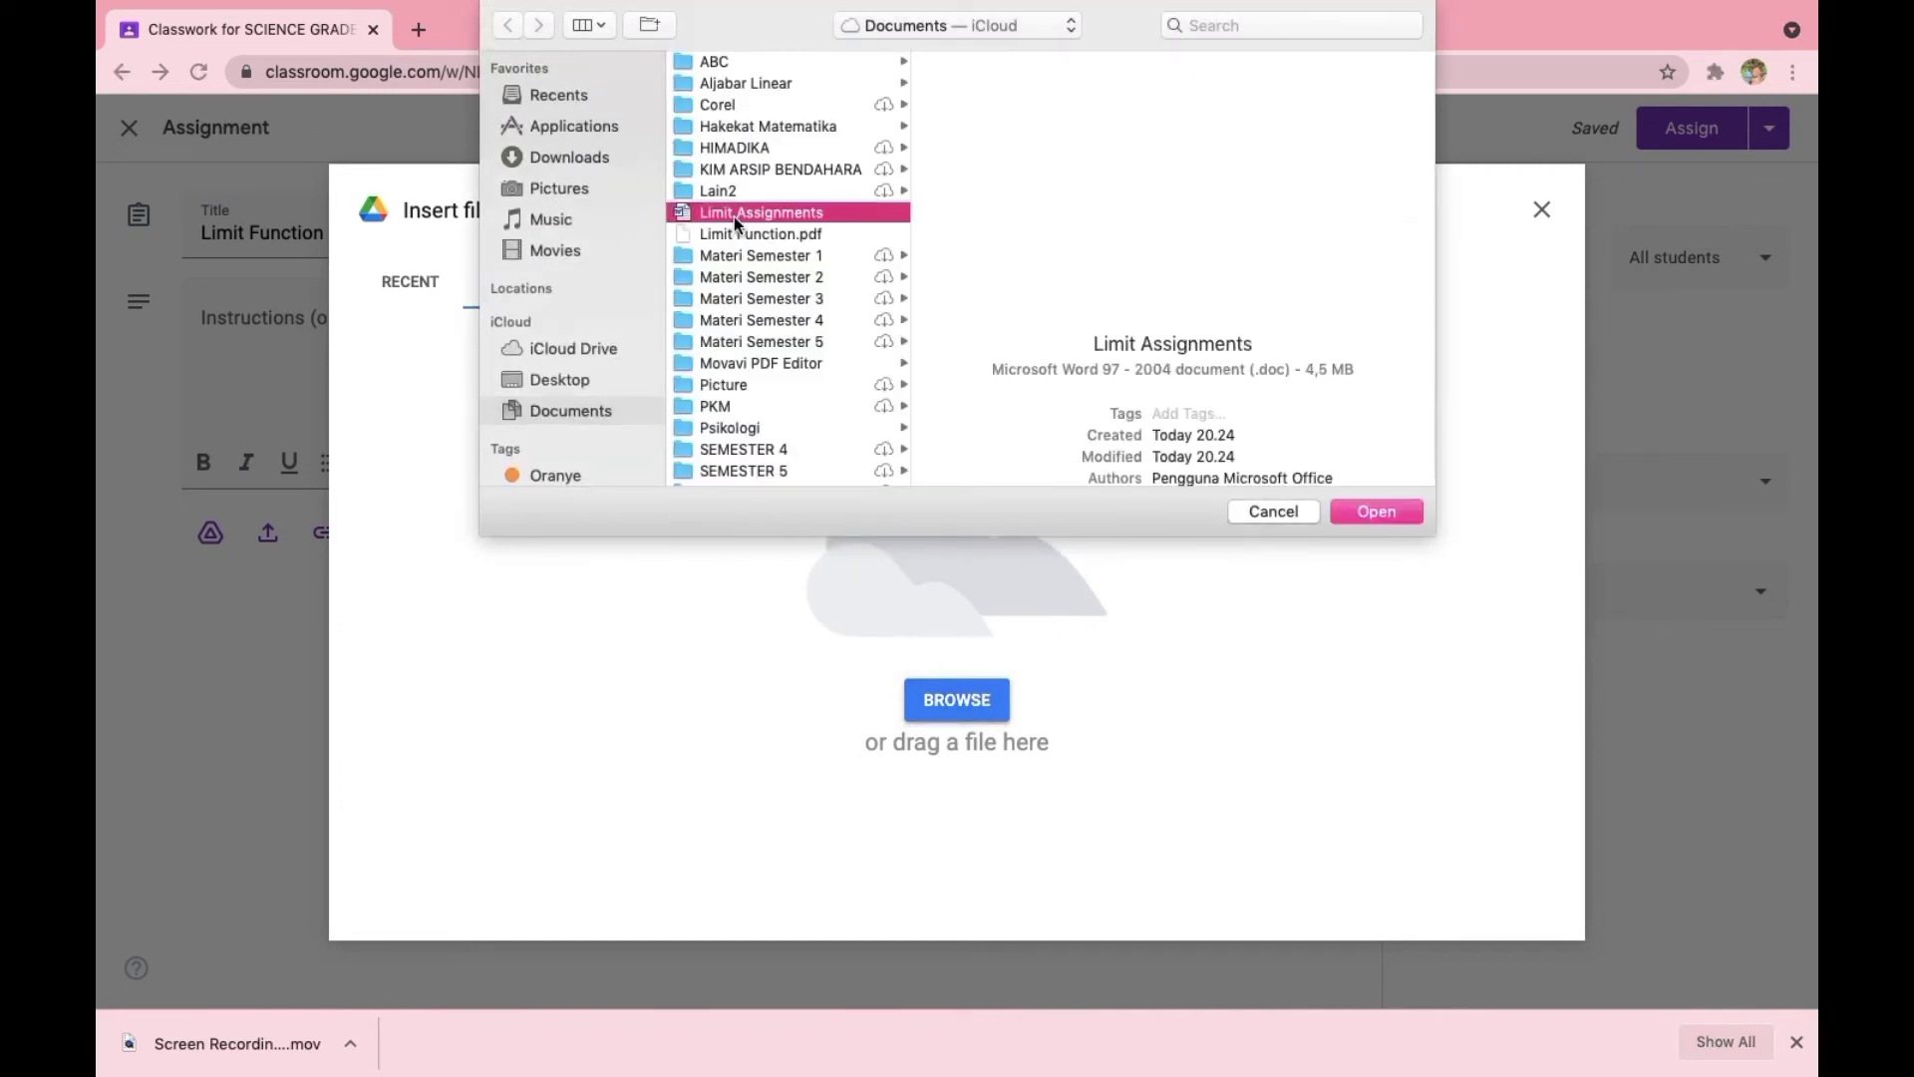
{"action": "left_click", "coordinate": [1374, 512]}
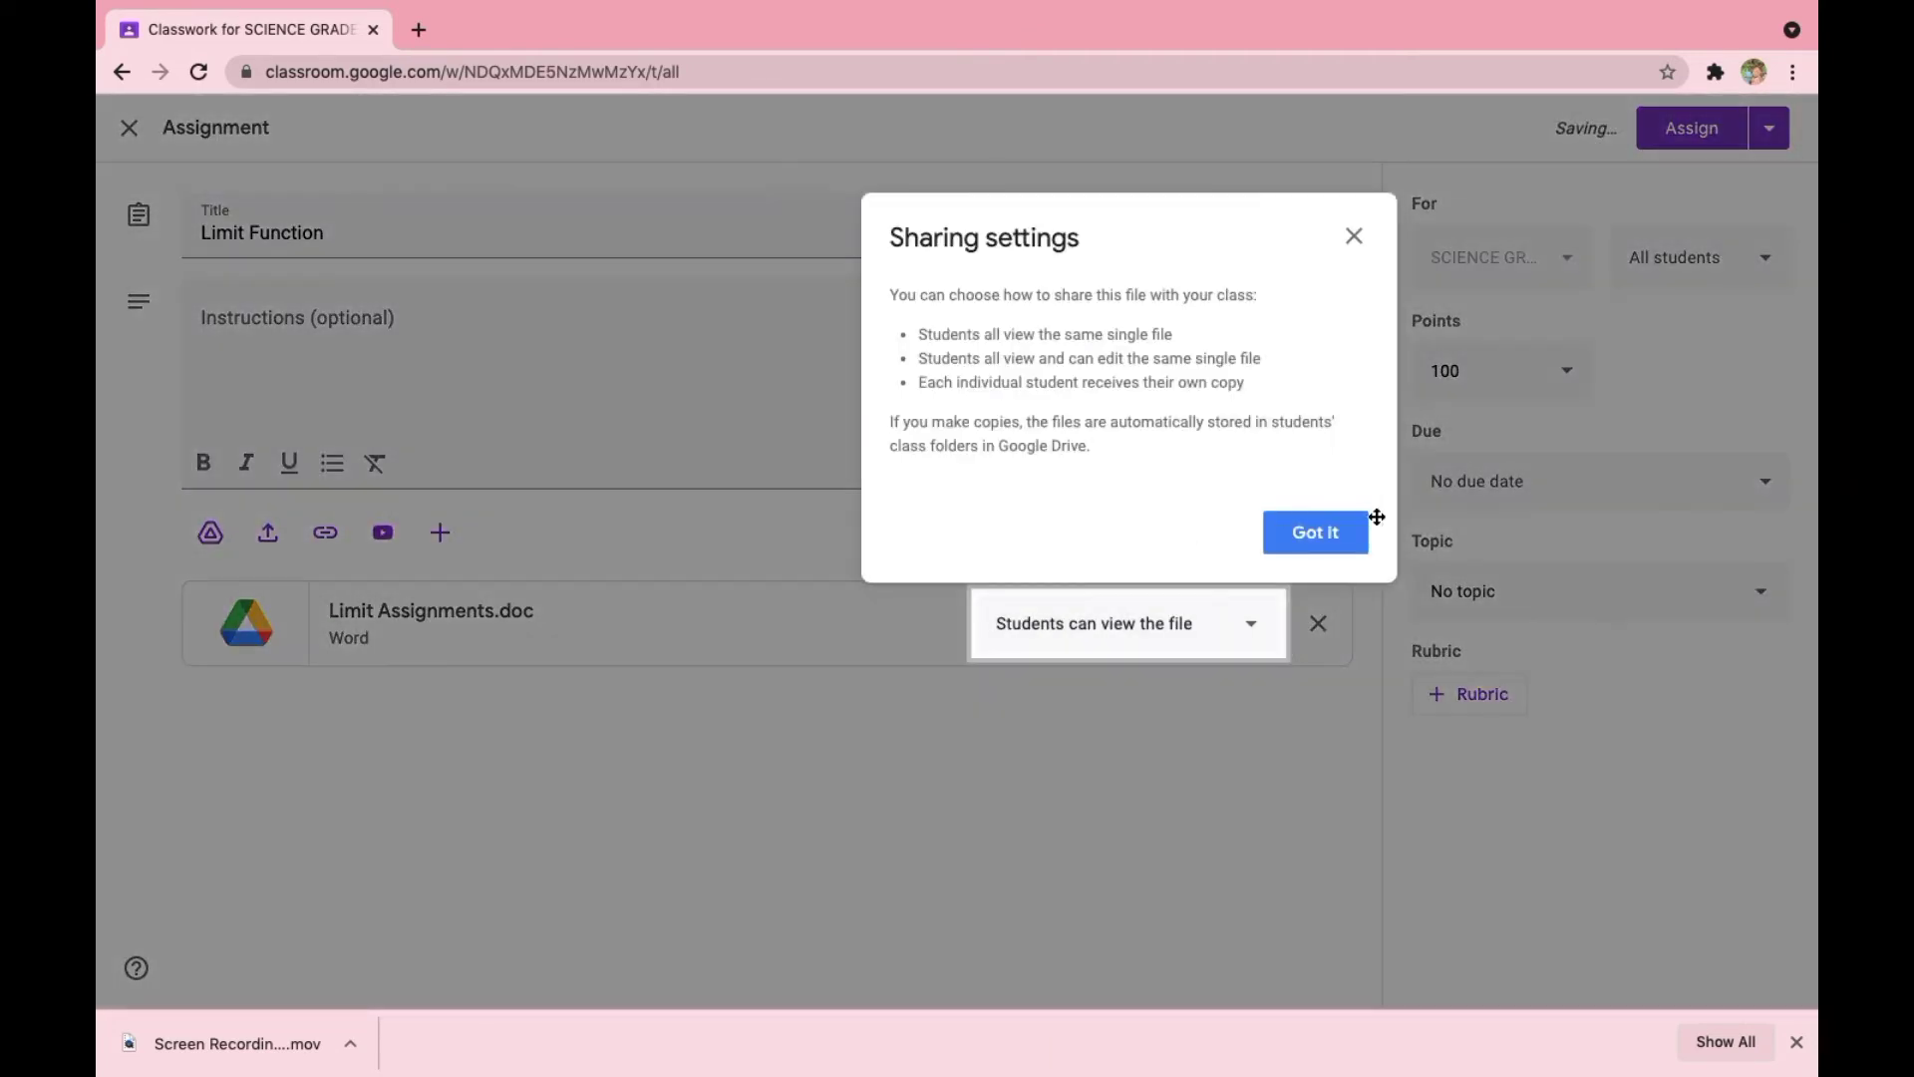
{"action": "left_click", "coordinate": [1320, 539]}
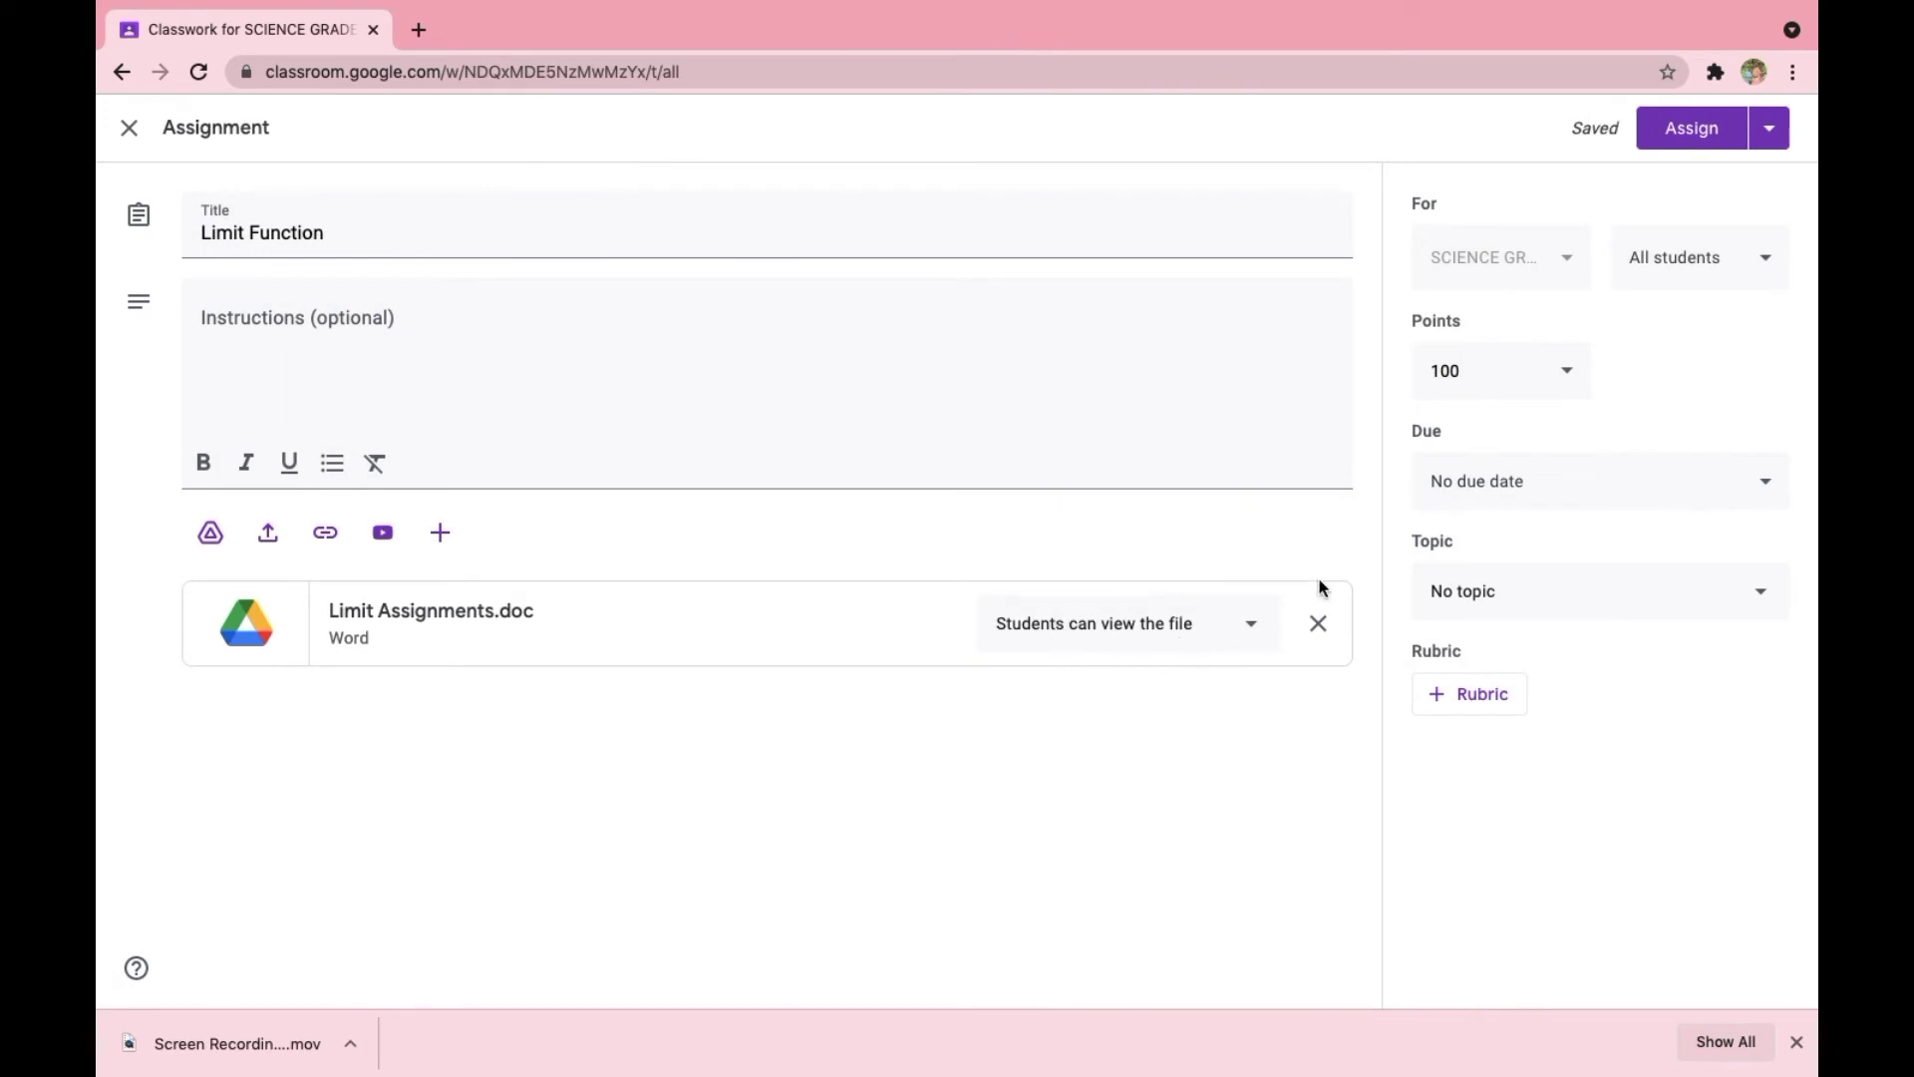
- Set the assignment's points to Unmarked and its due date to 4 Dec 2021 at 11:59 pm
{"action": "left_click", "coordinate": [1571, 384]}
{"action": "left_click", "coordinate": [1462, 426]}
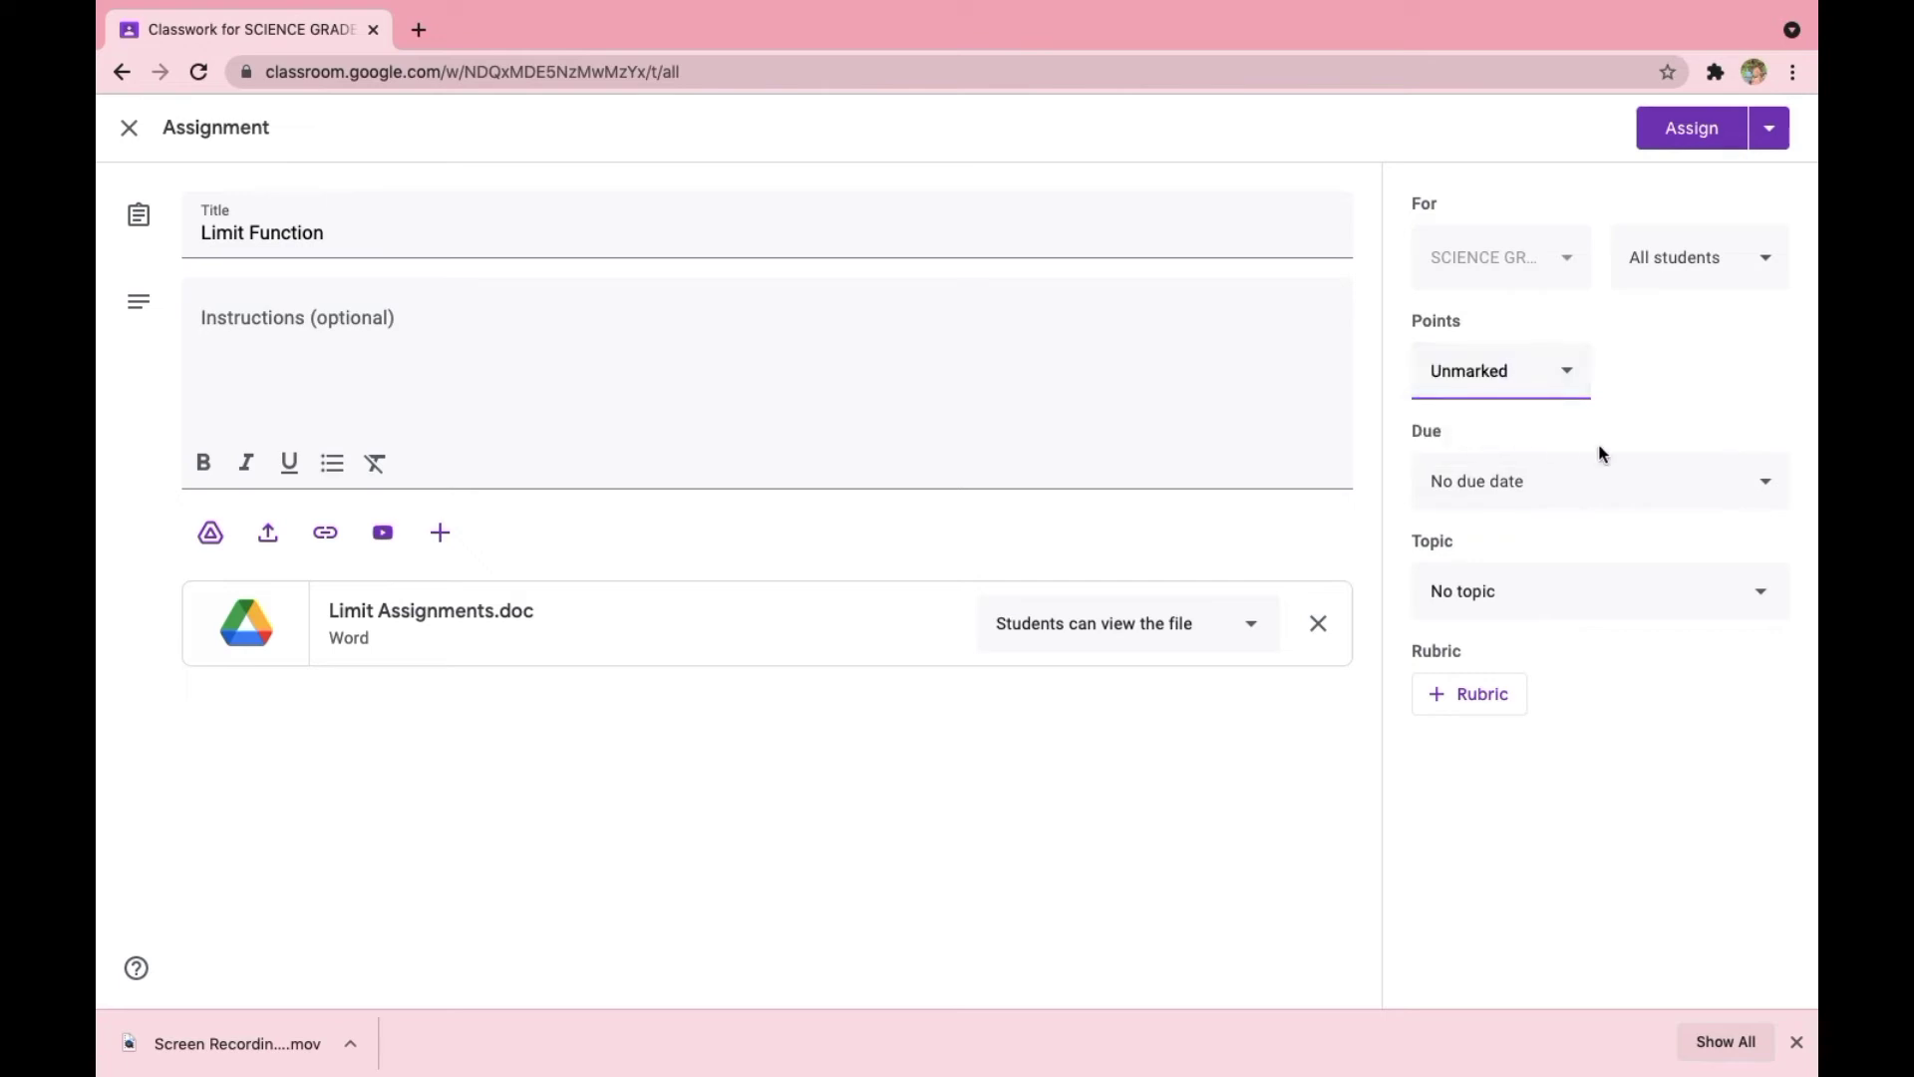
{"action": "left_click", "coordinate": [1754, 496]}
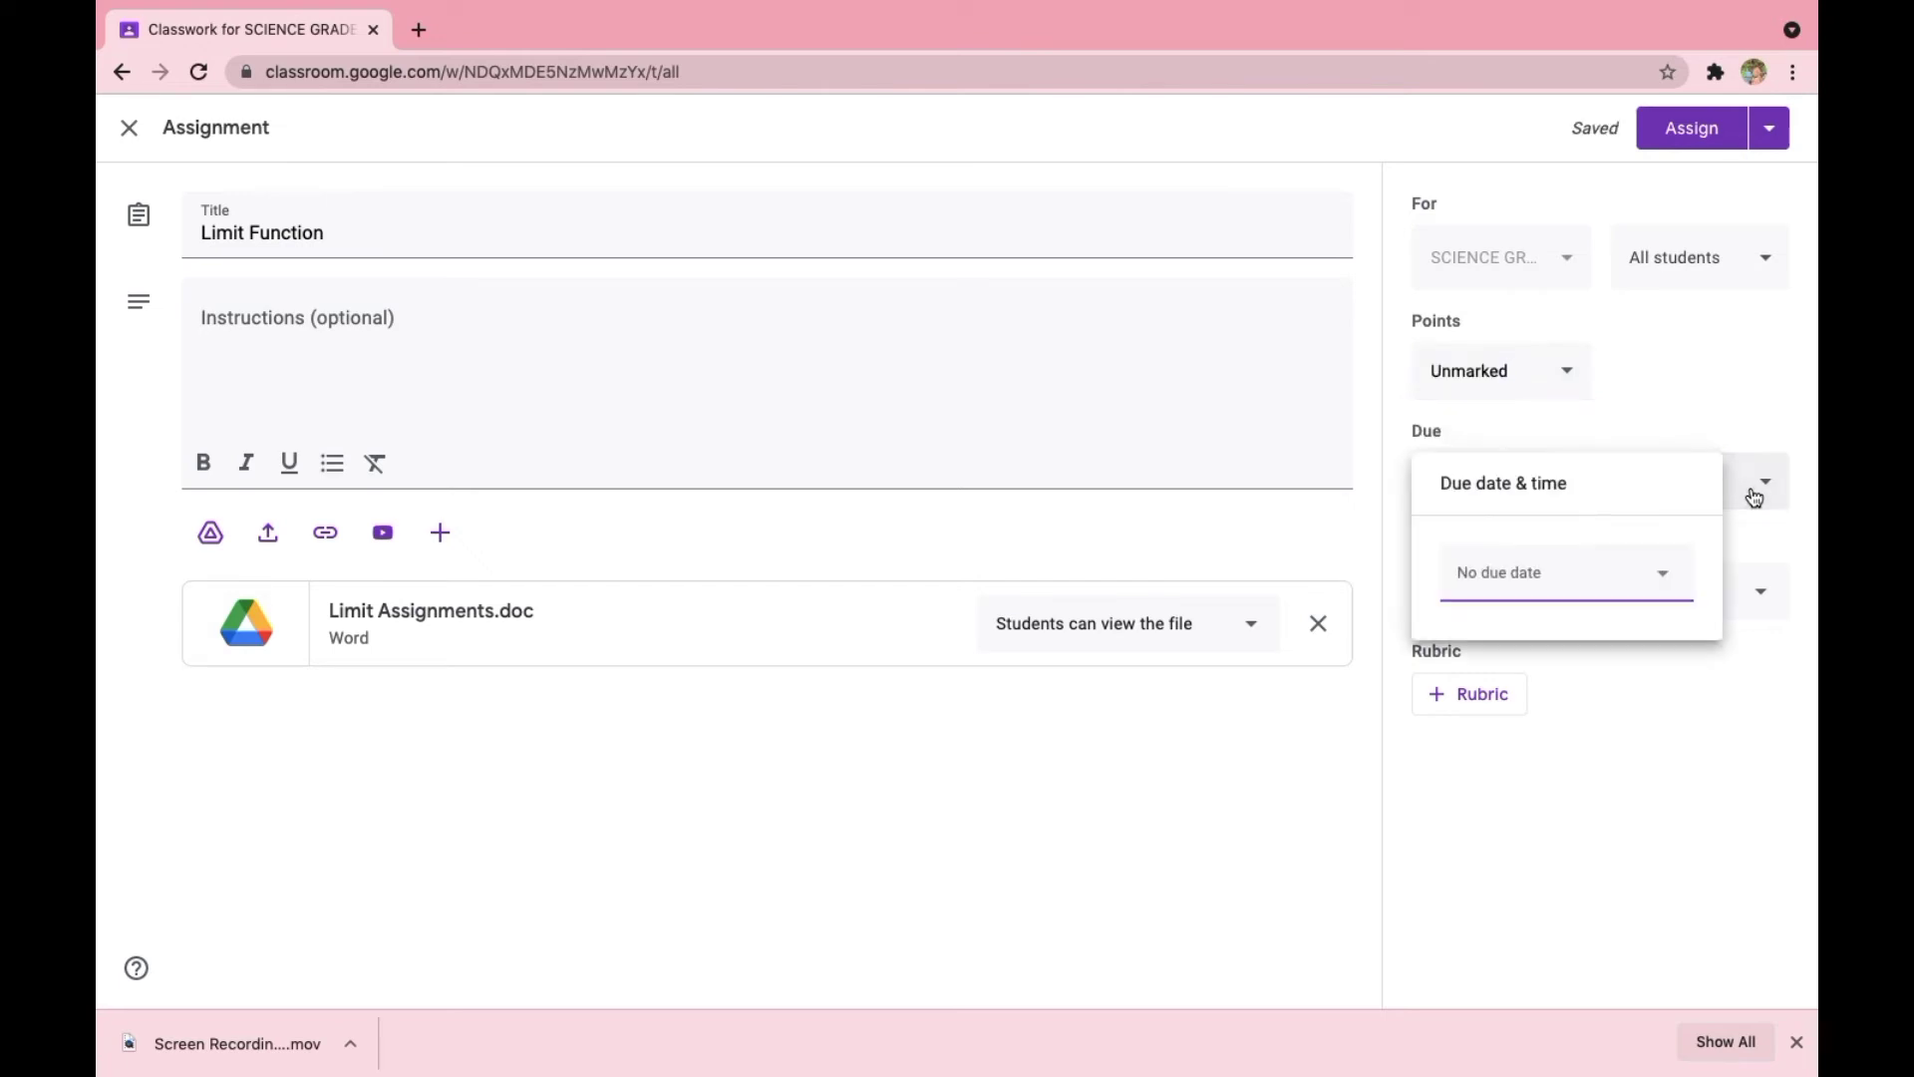
{"action": "left_click", "coordinate": [1494, 574]}
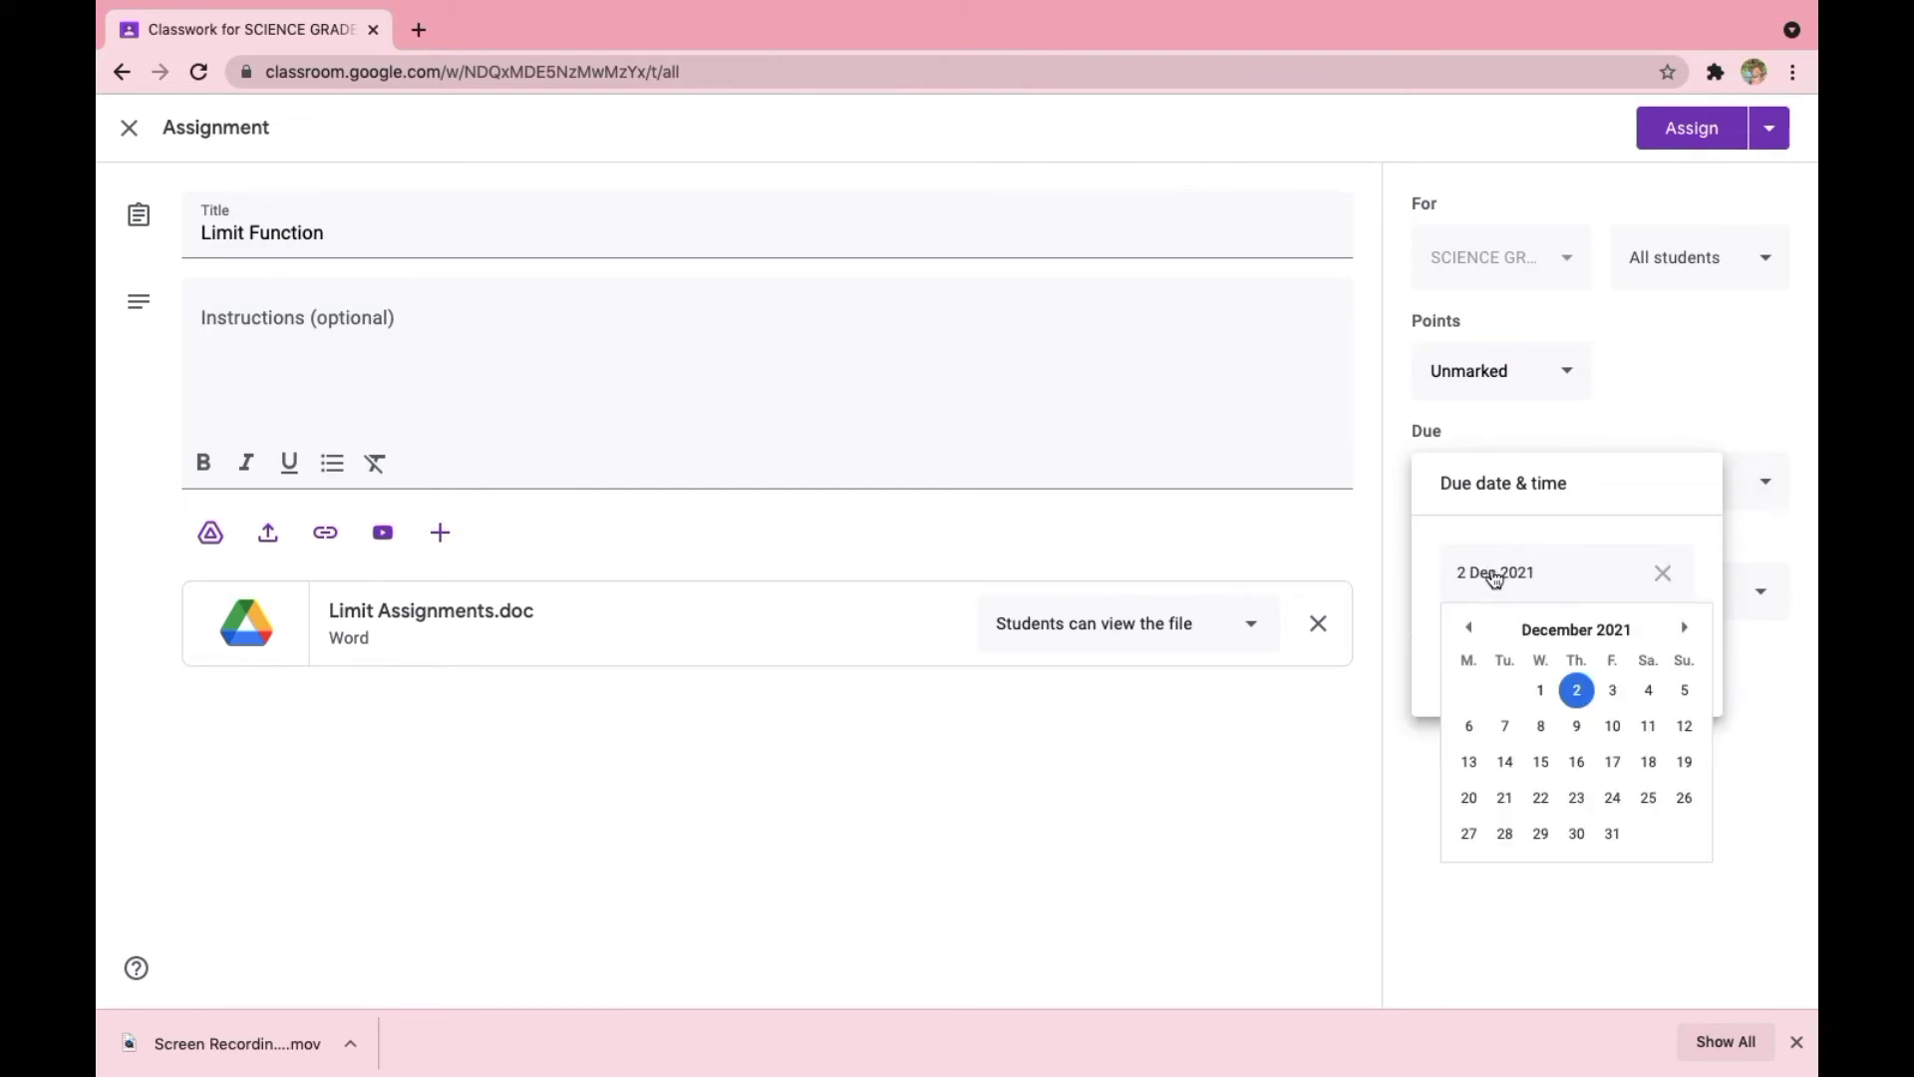
{"action": "left_click", "coordinate": [1642, 692]}
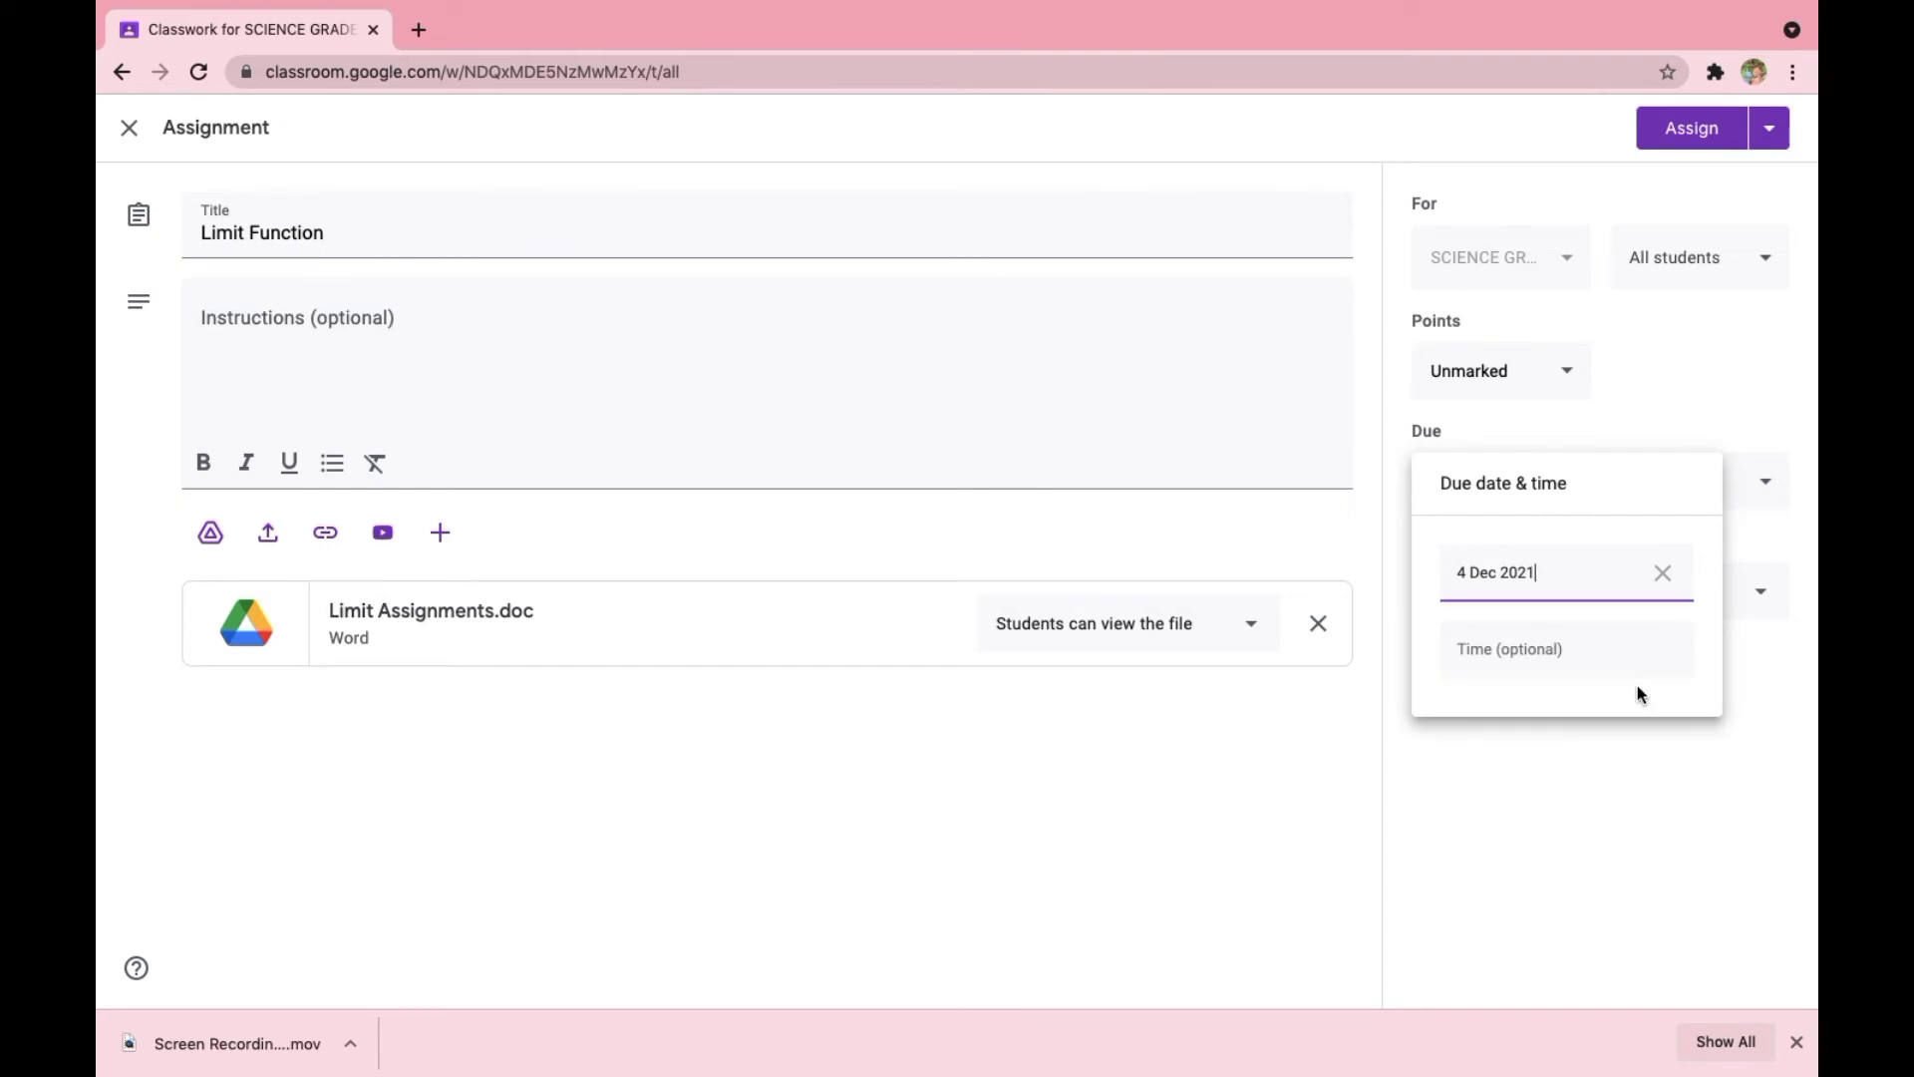
{"action": "left_click", "coordinate": [1566, 660]}
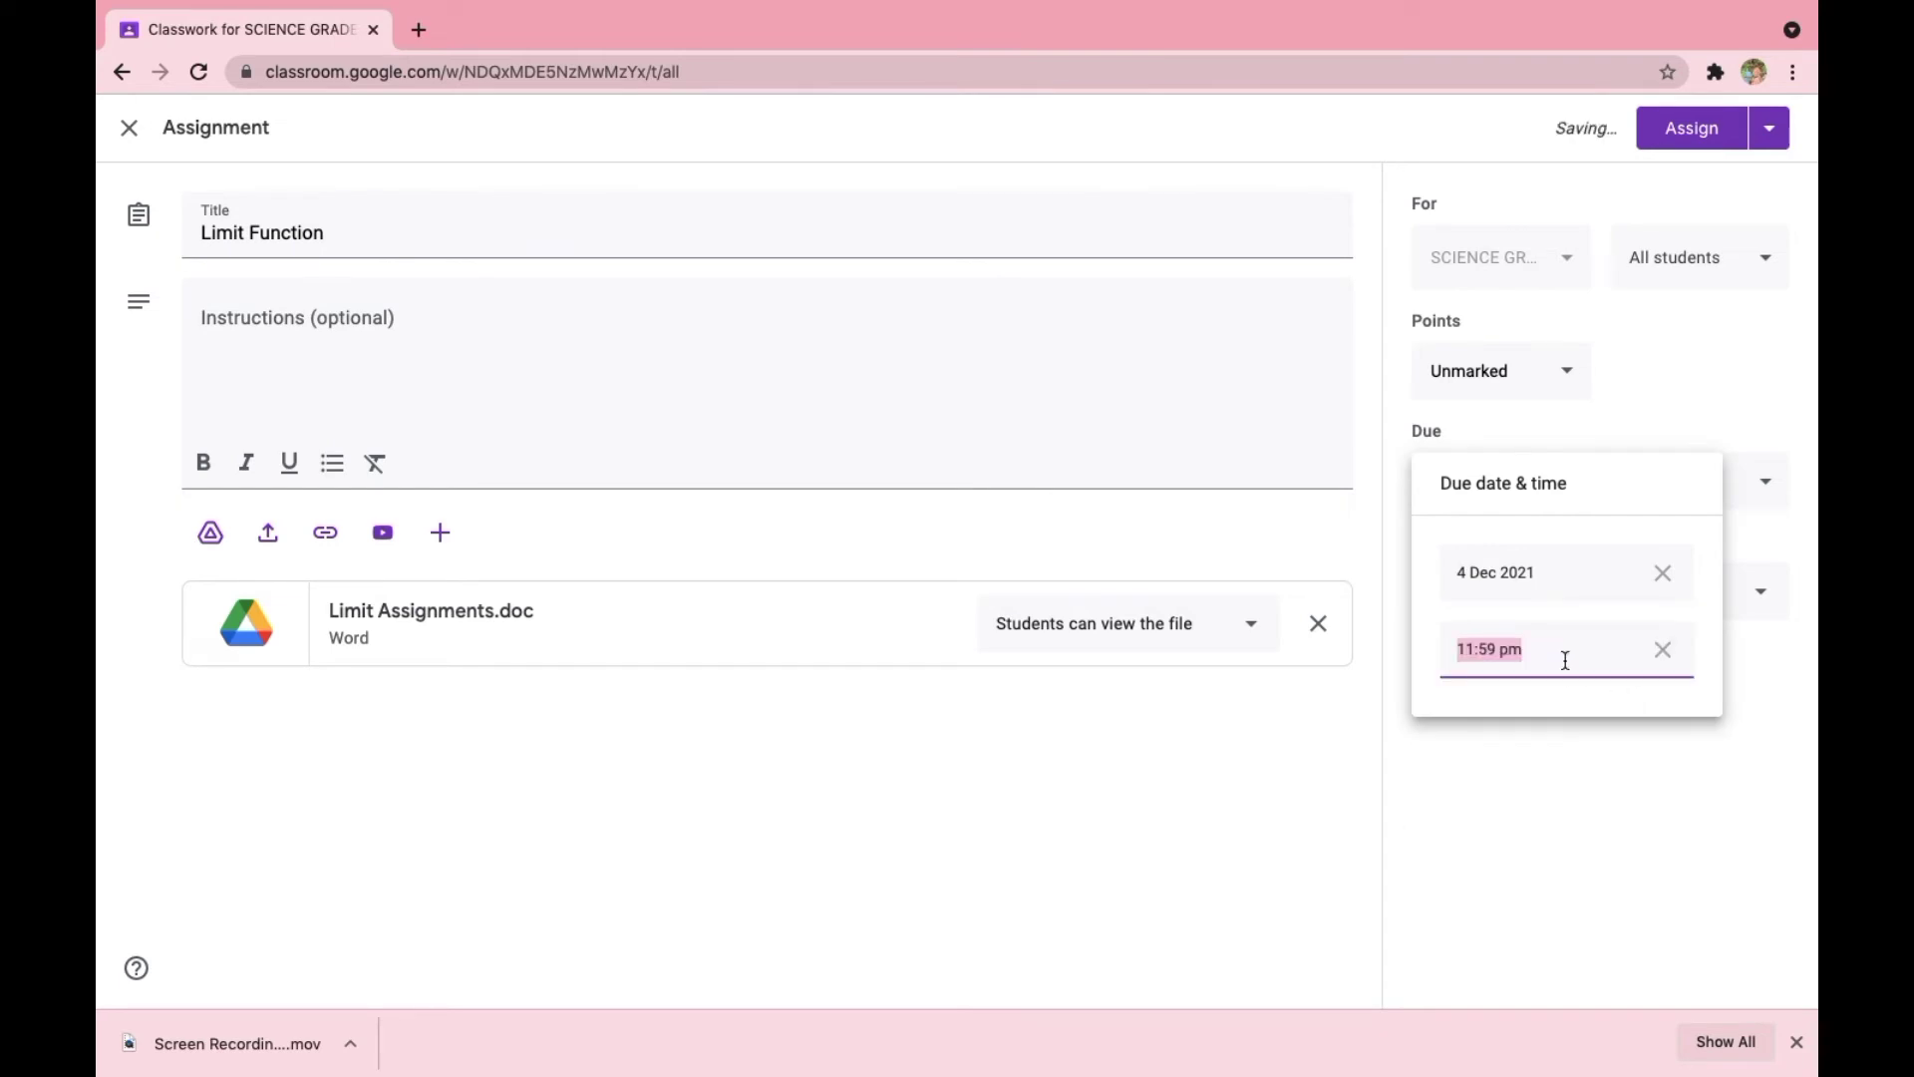
{"action": "left_click", "coordinate": [1566, 660]}
{"action": "left_click", "coordinate": [1572, 806]}
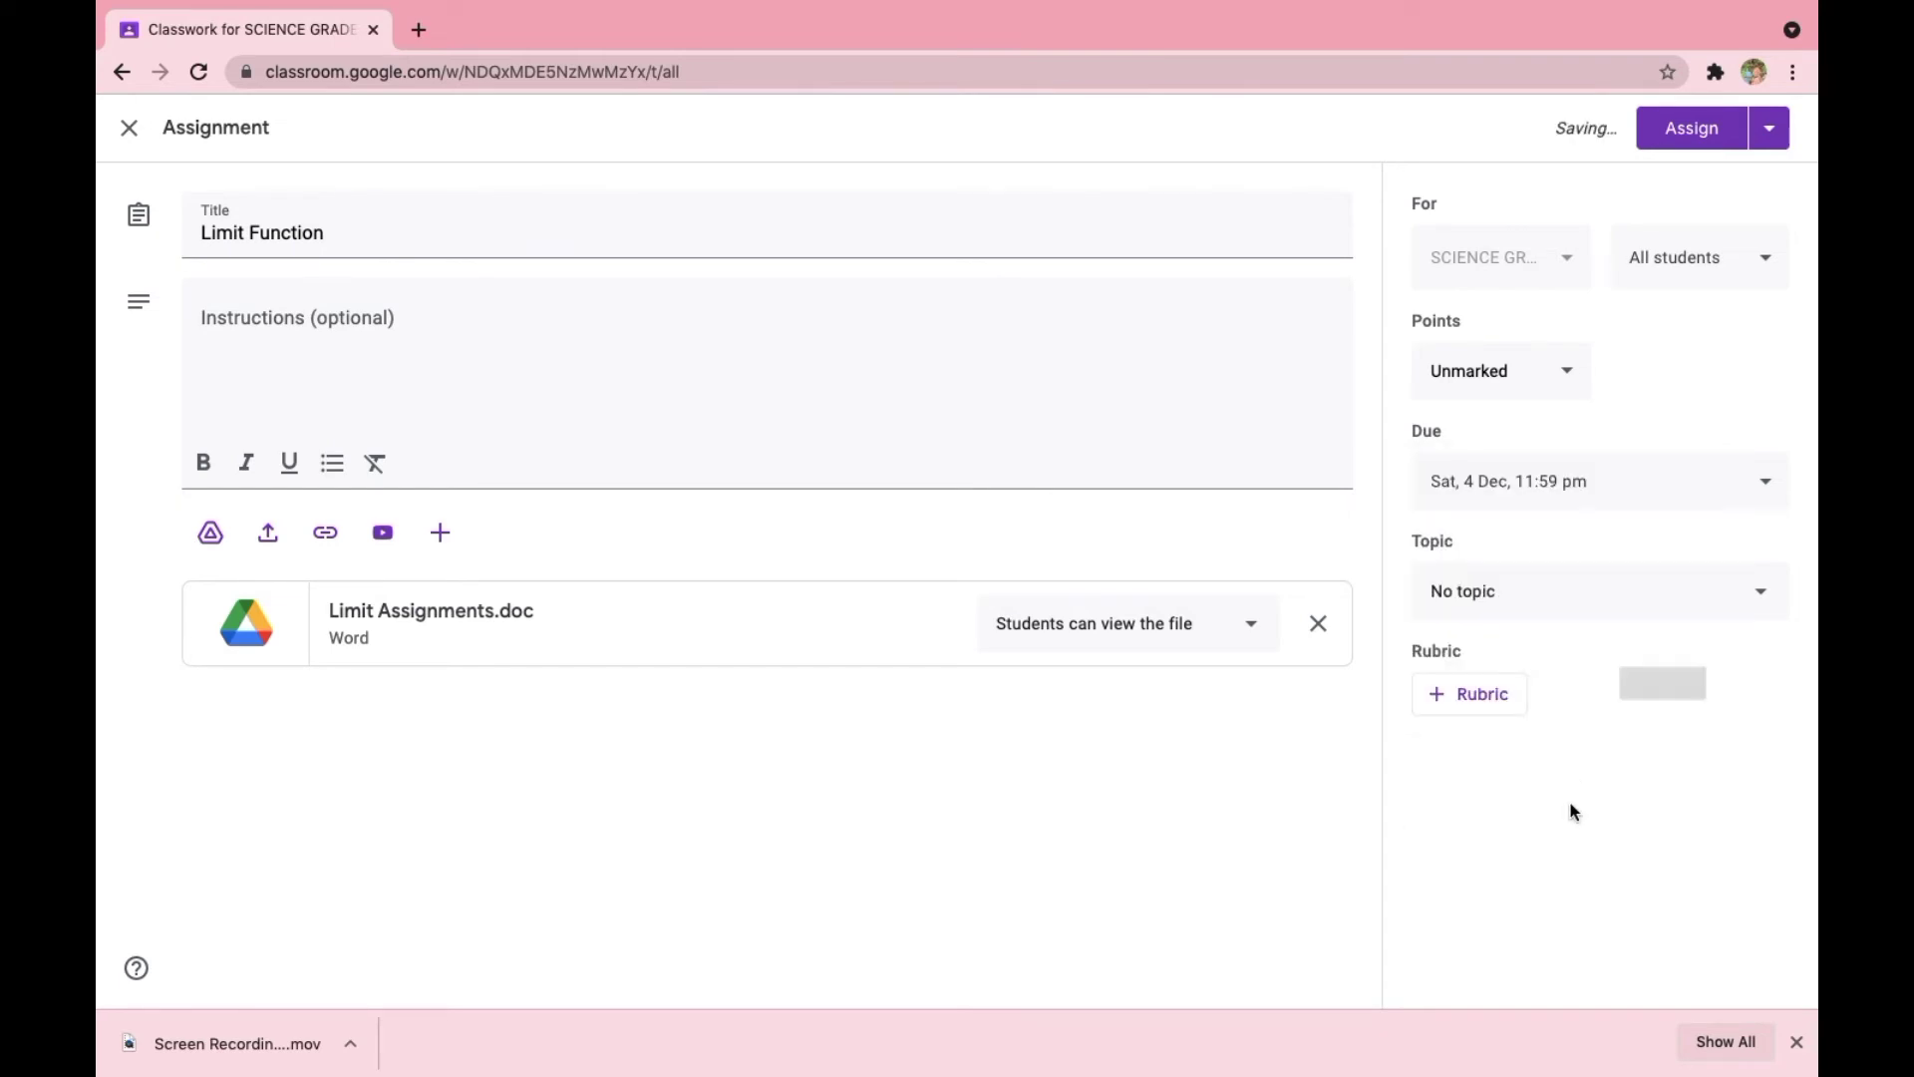
- Create a new topic for the assignment named "Please submit your assignment before the deadline"
{"action": "left_click", "coordinate": [1611, 599]}
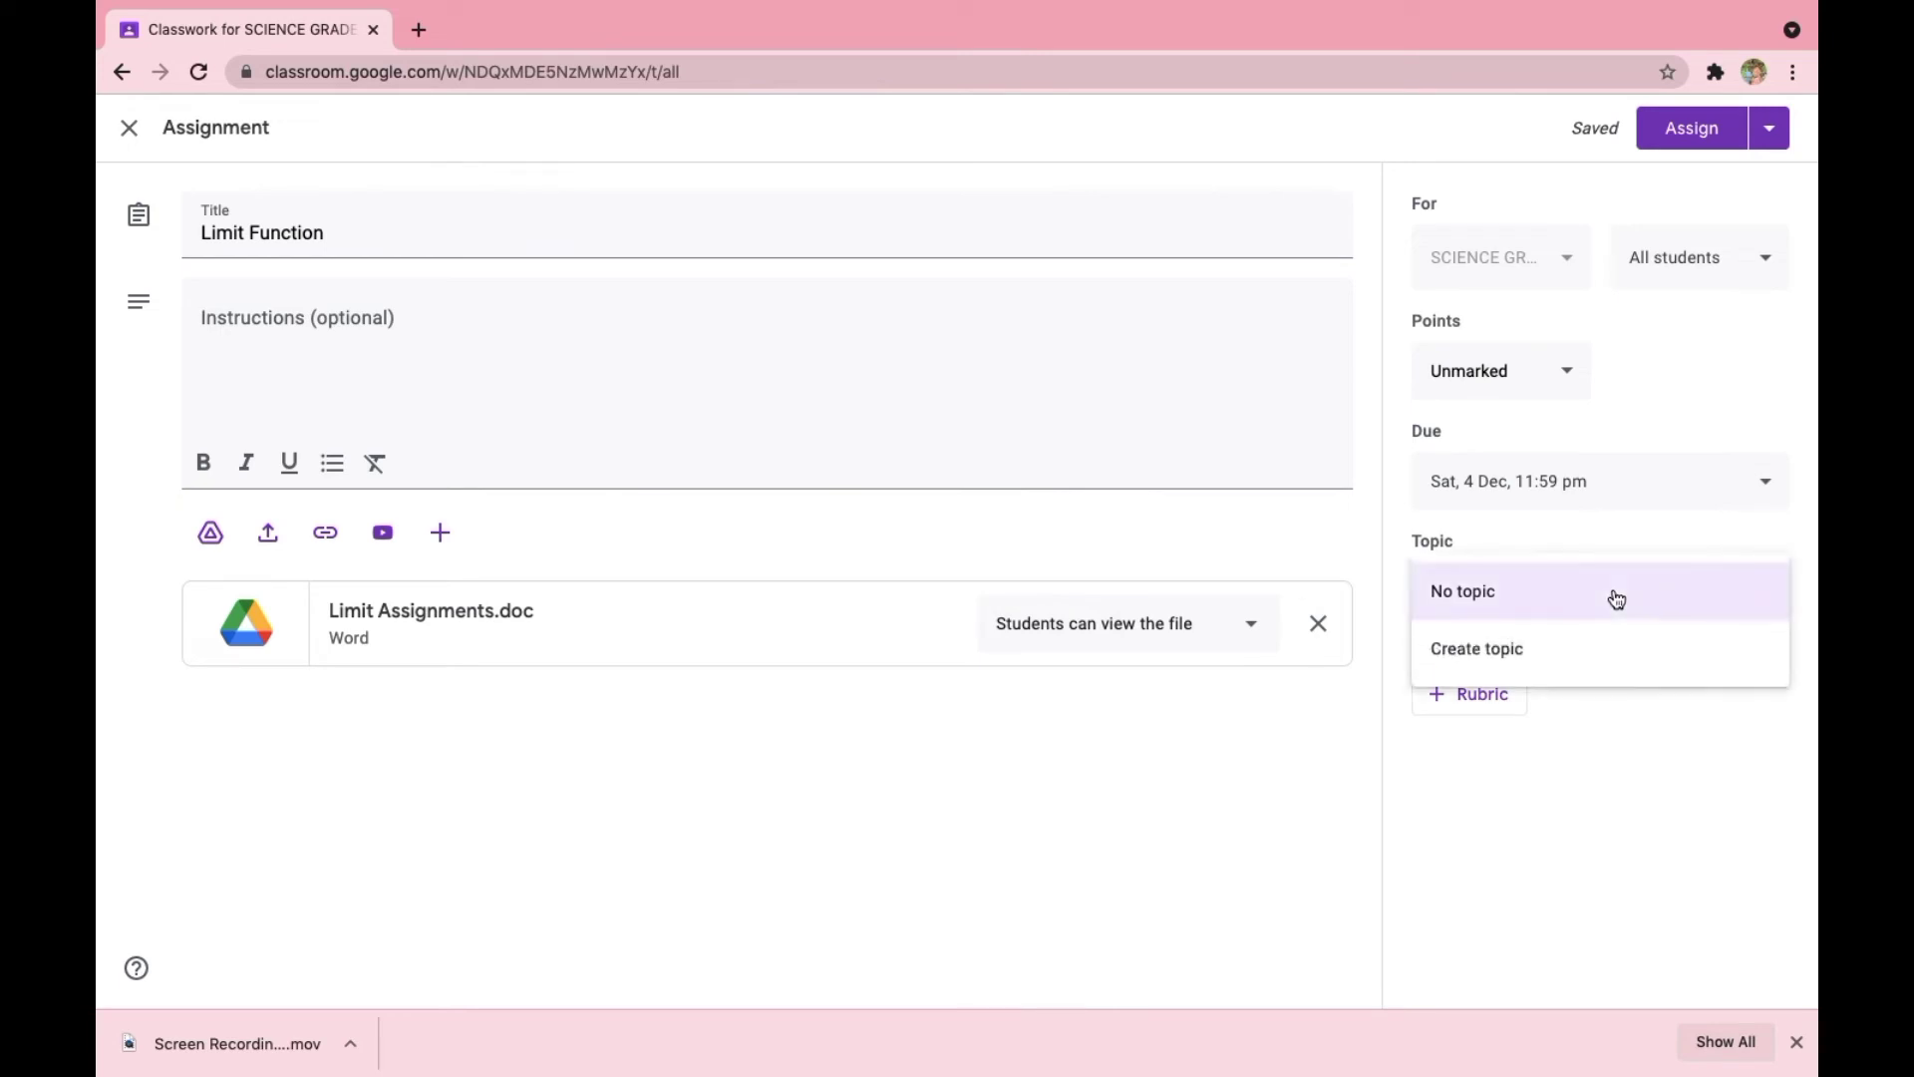
{"action": "left_click", "coordinate": [1516, 660]}
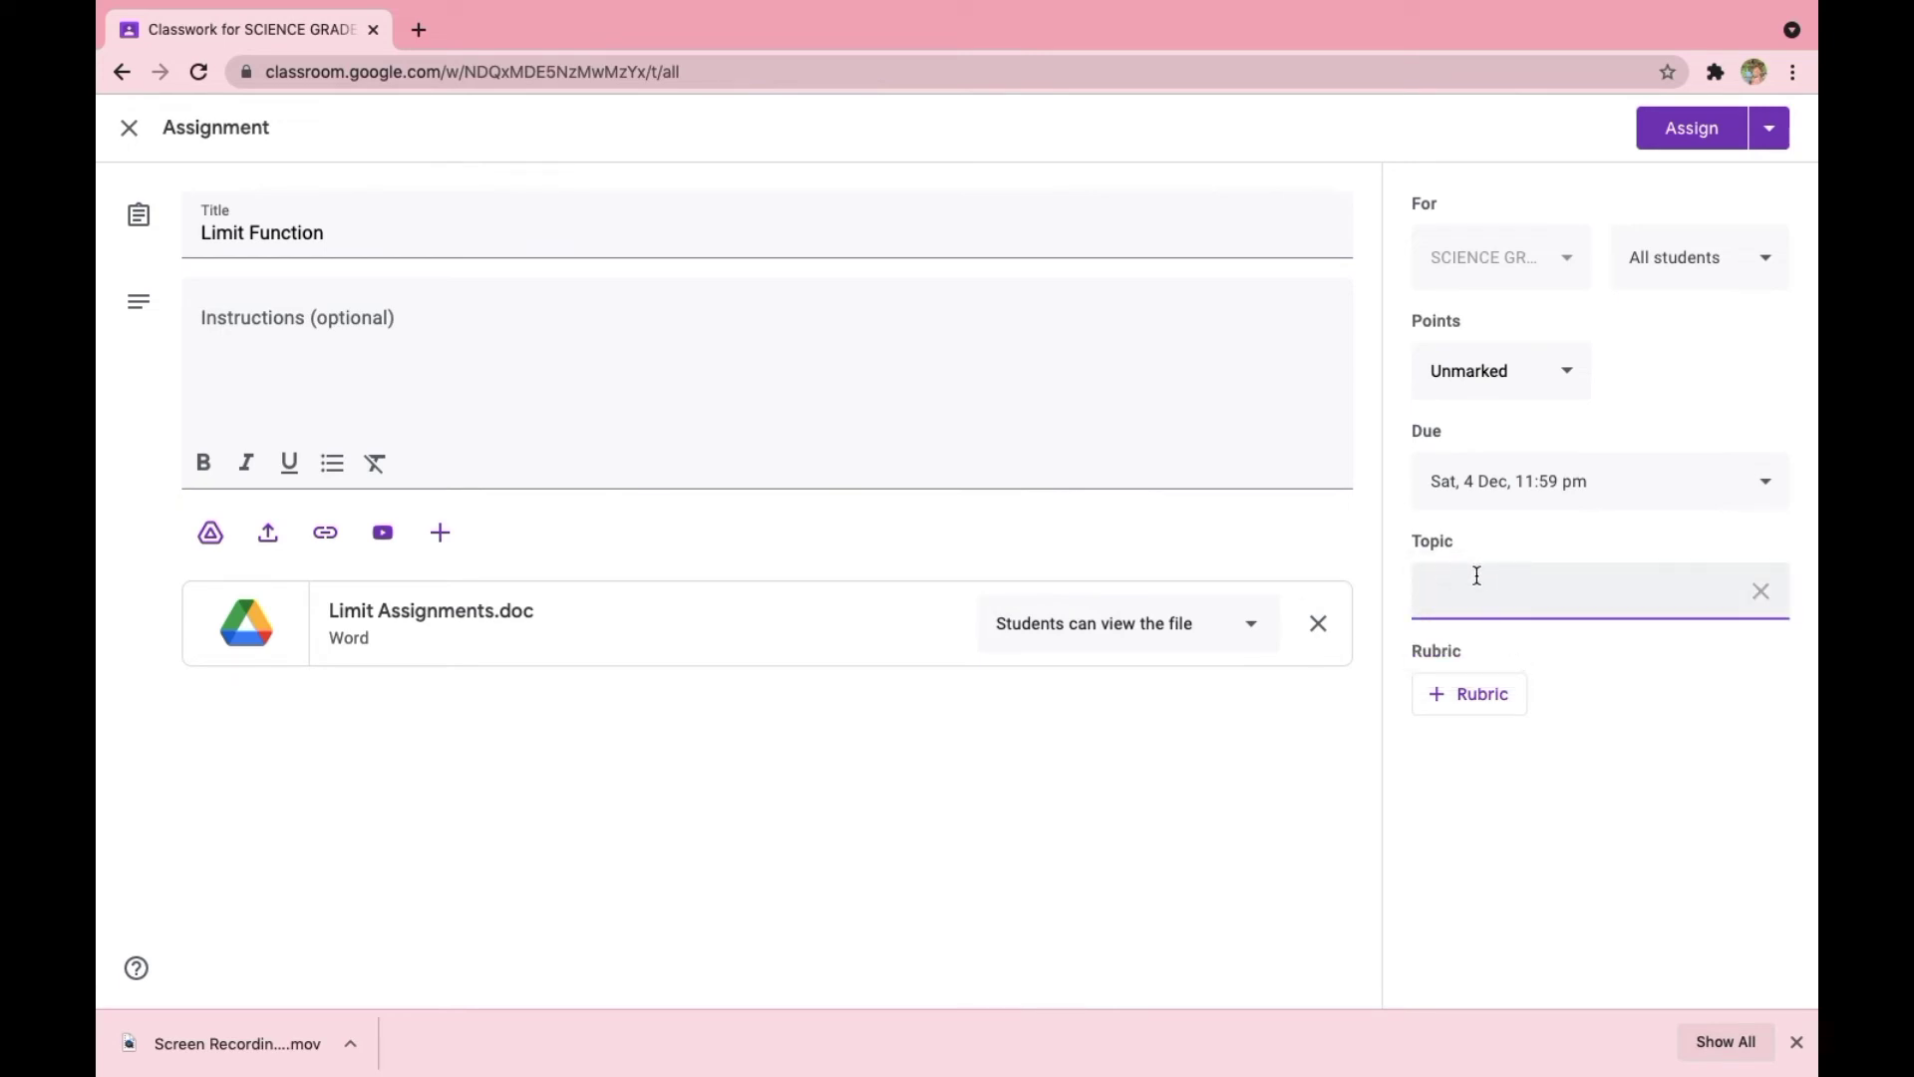
{"action": "type", "text": "Please submit your assignment "}
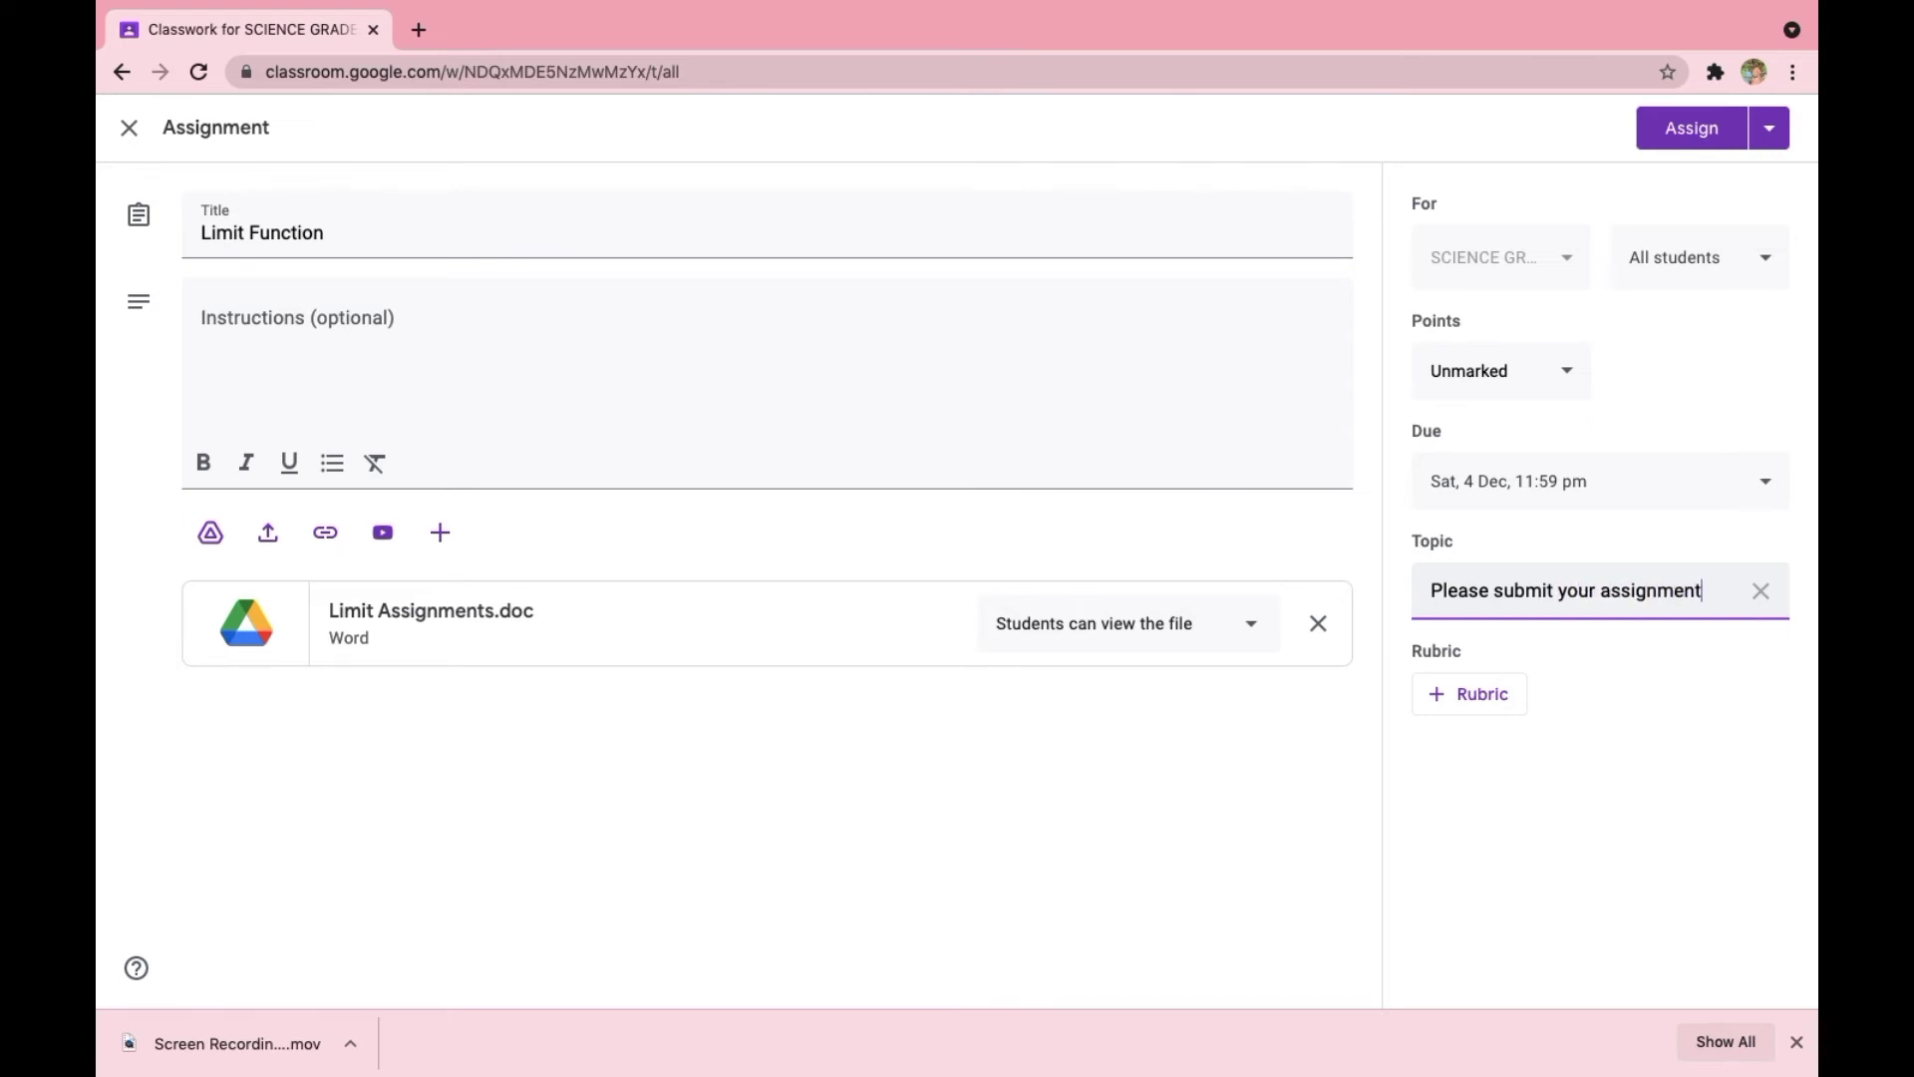
{"action": "type", "text": "befp"}
{"action": "key", "text": "BackSpace"}
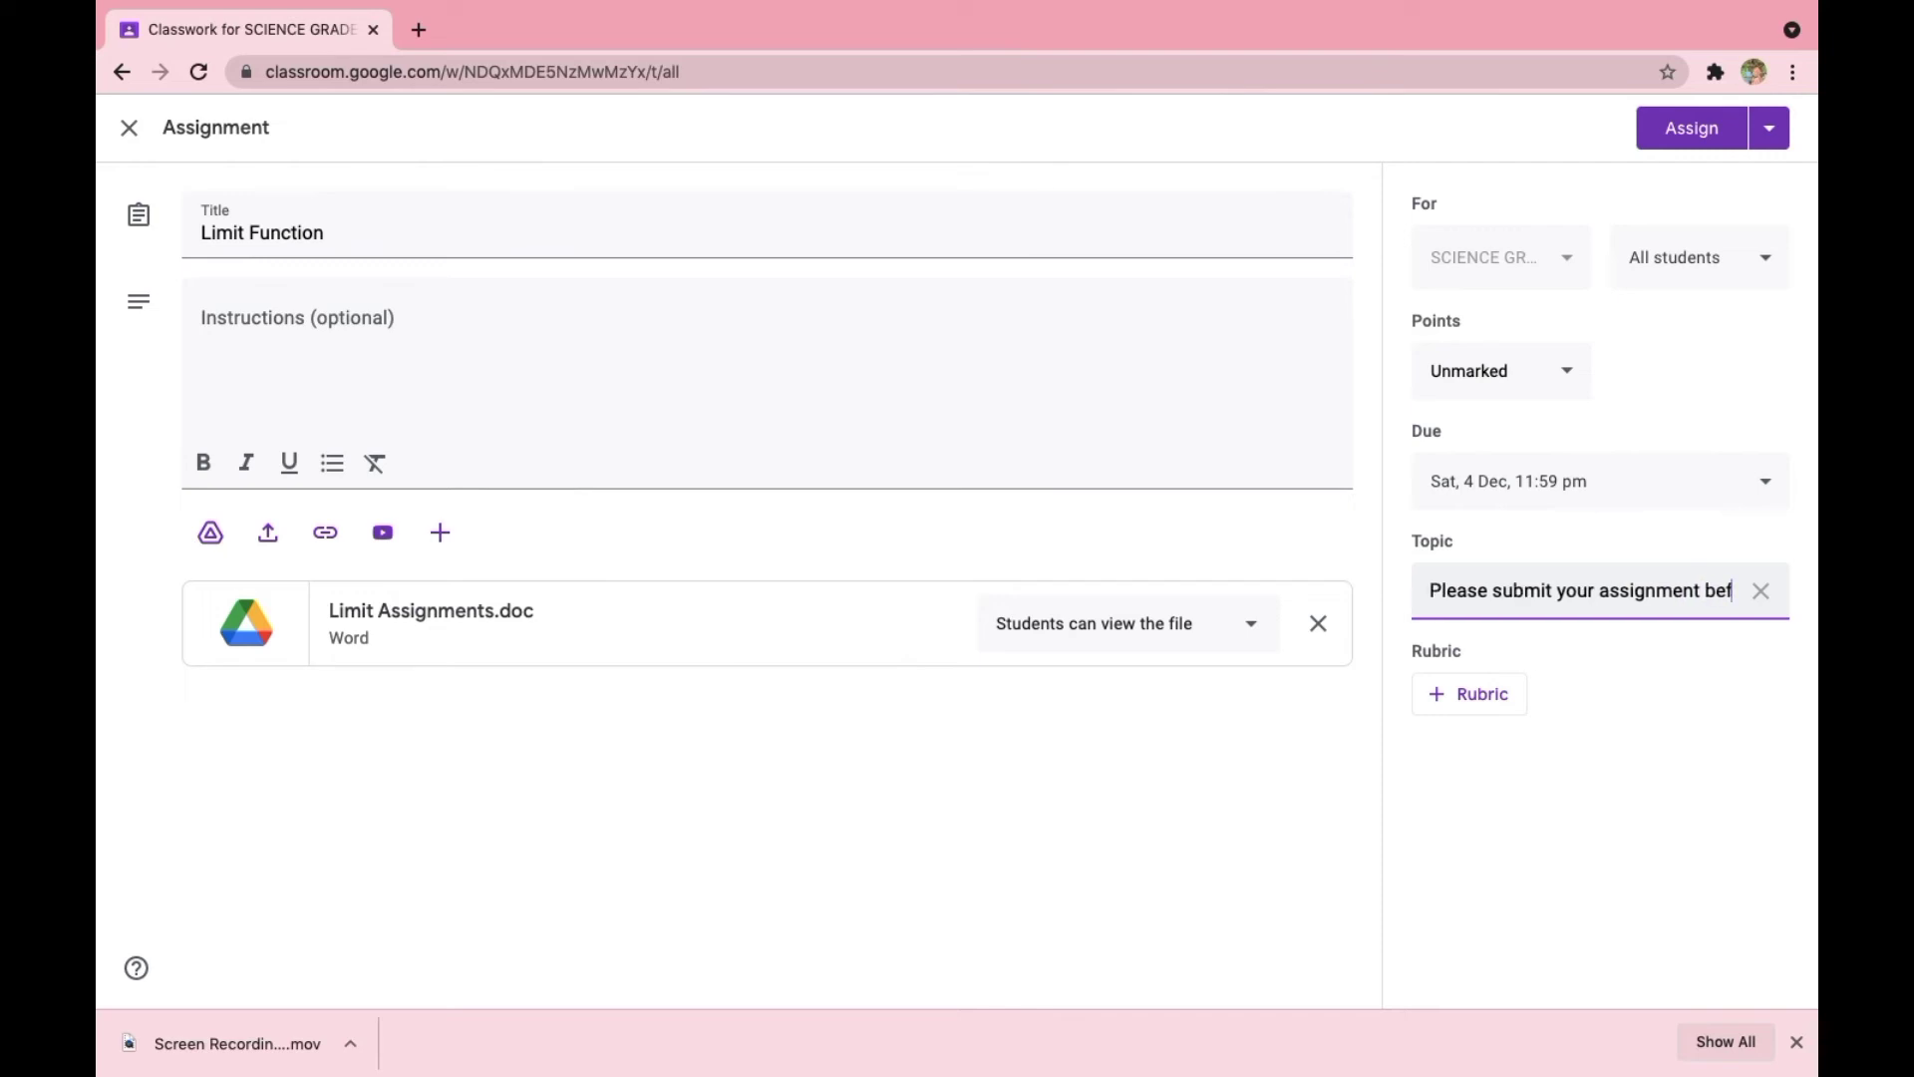
{"action": "type", "text": "ore"}
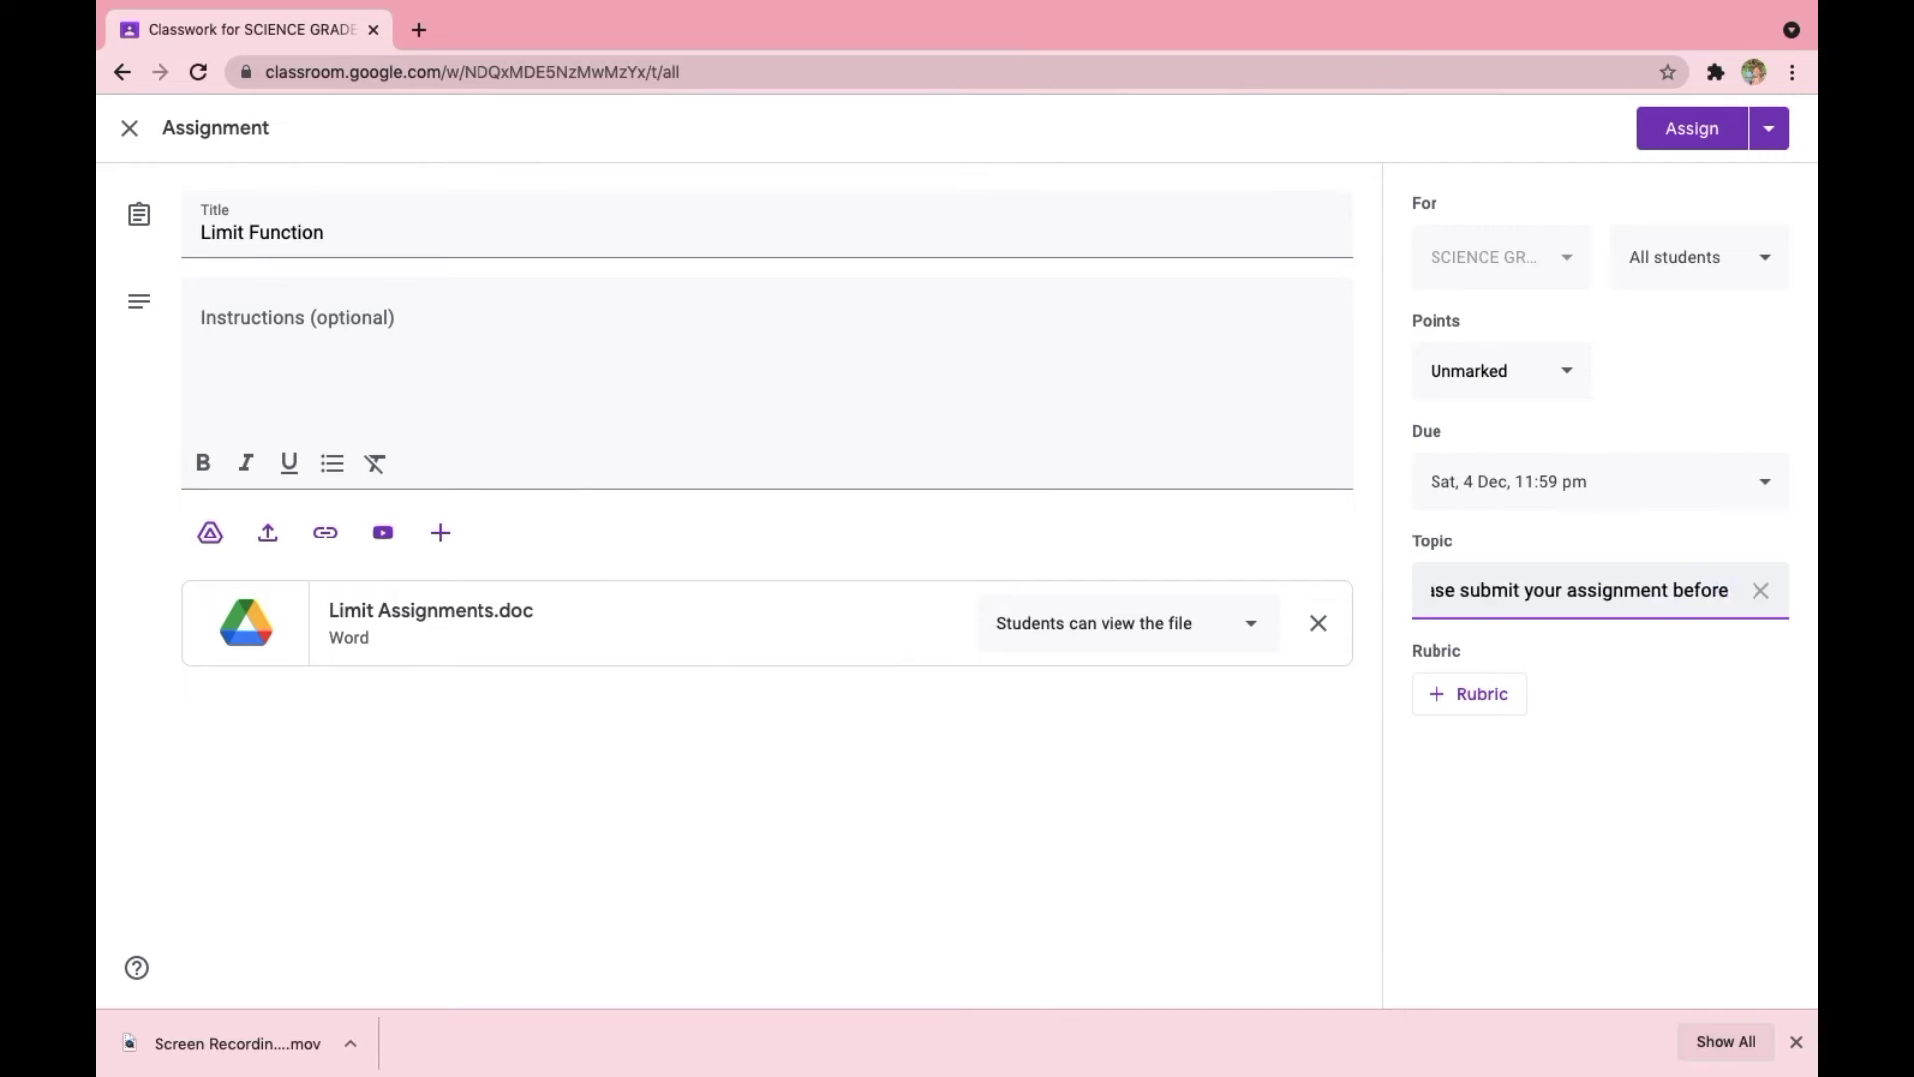
{"action": "type", "text": " the dead"}
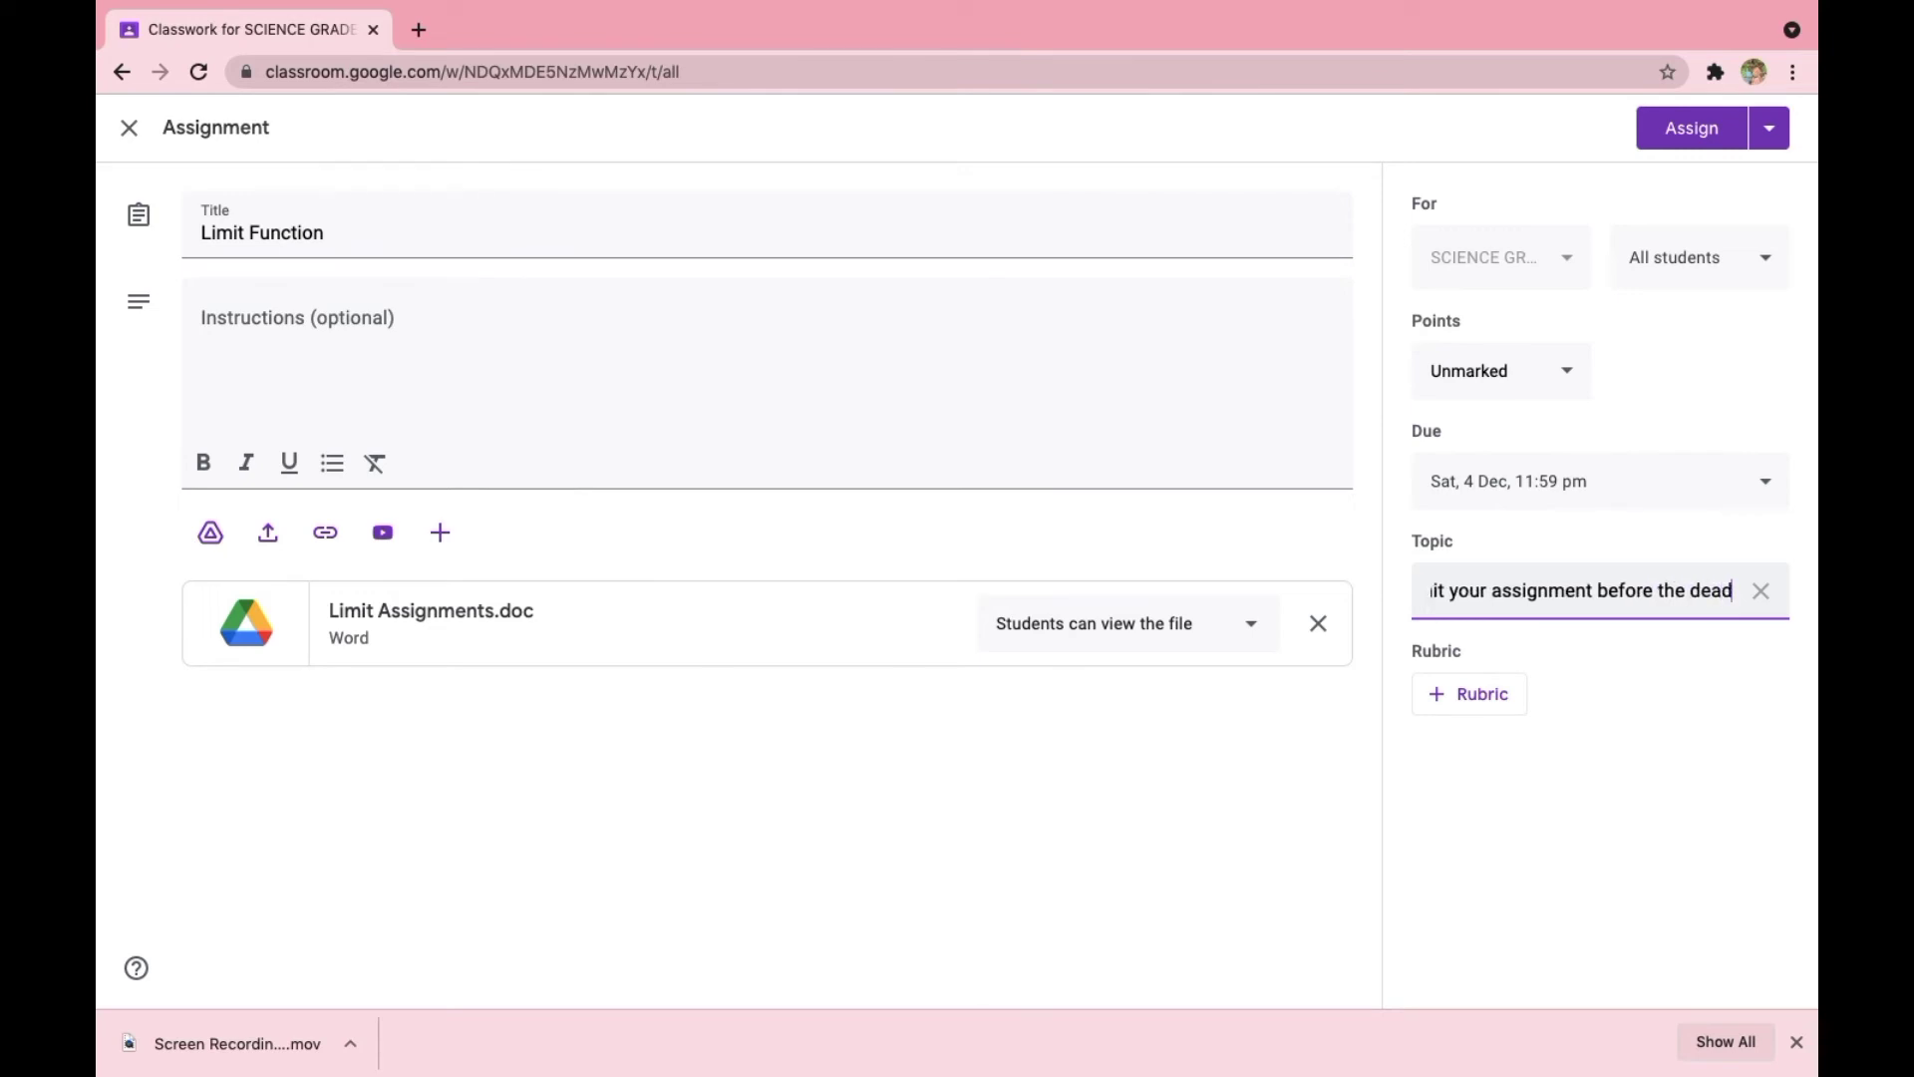
{"action": "type", "text": "line"}
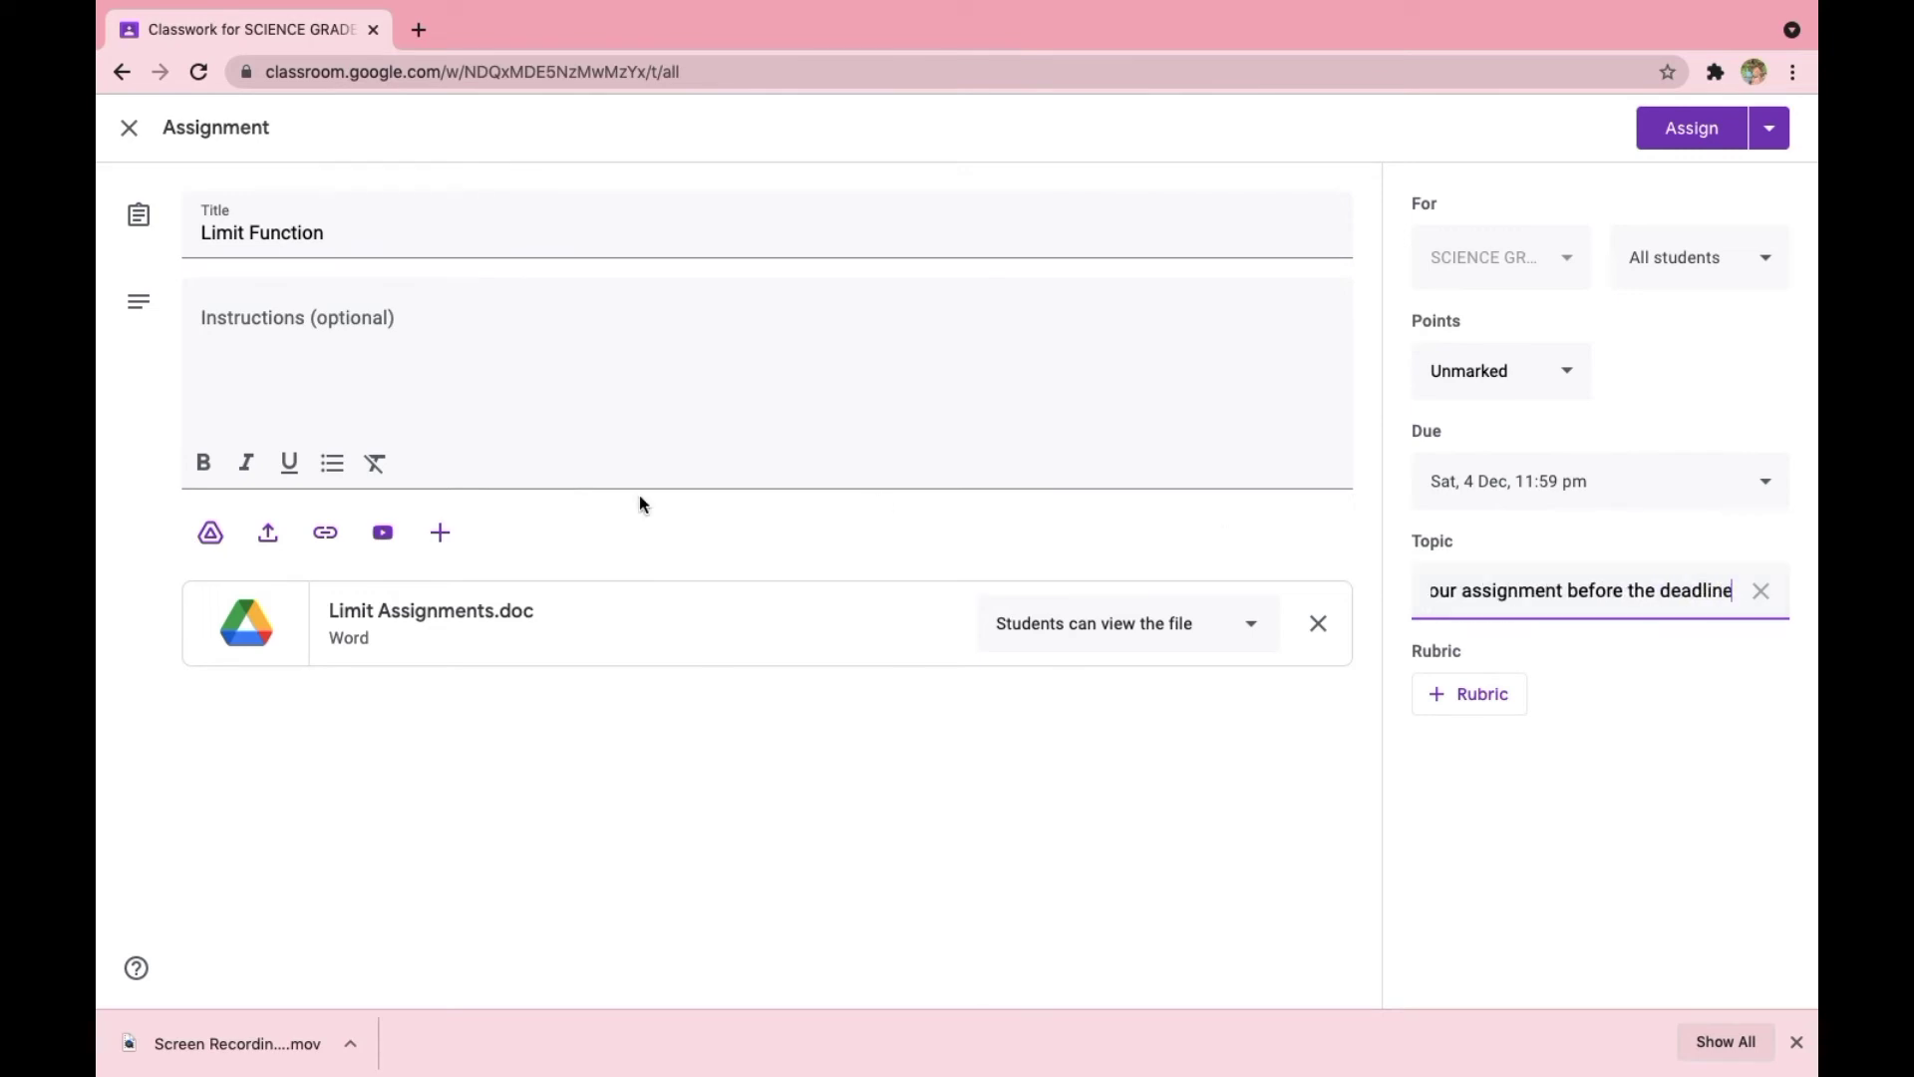
- Add the instructions "Choose the right answer" and assign the Limit Function assignment to the class
{"action": "left_click", "coordinate": [391, 353]}
{"action": "type", "text": "Ch"}
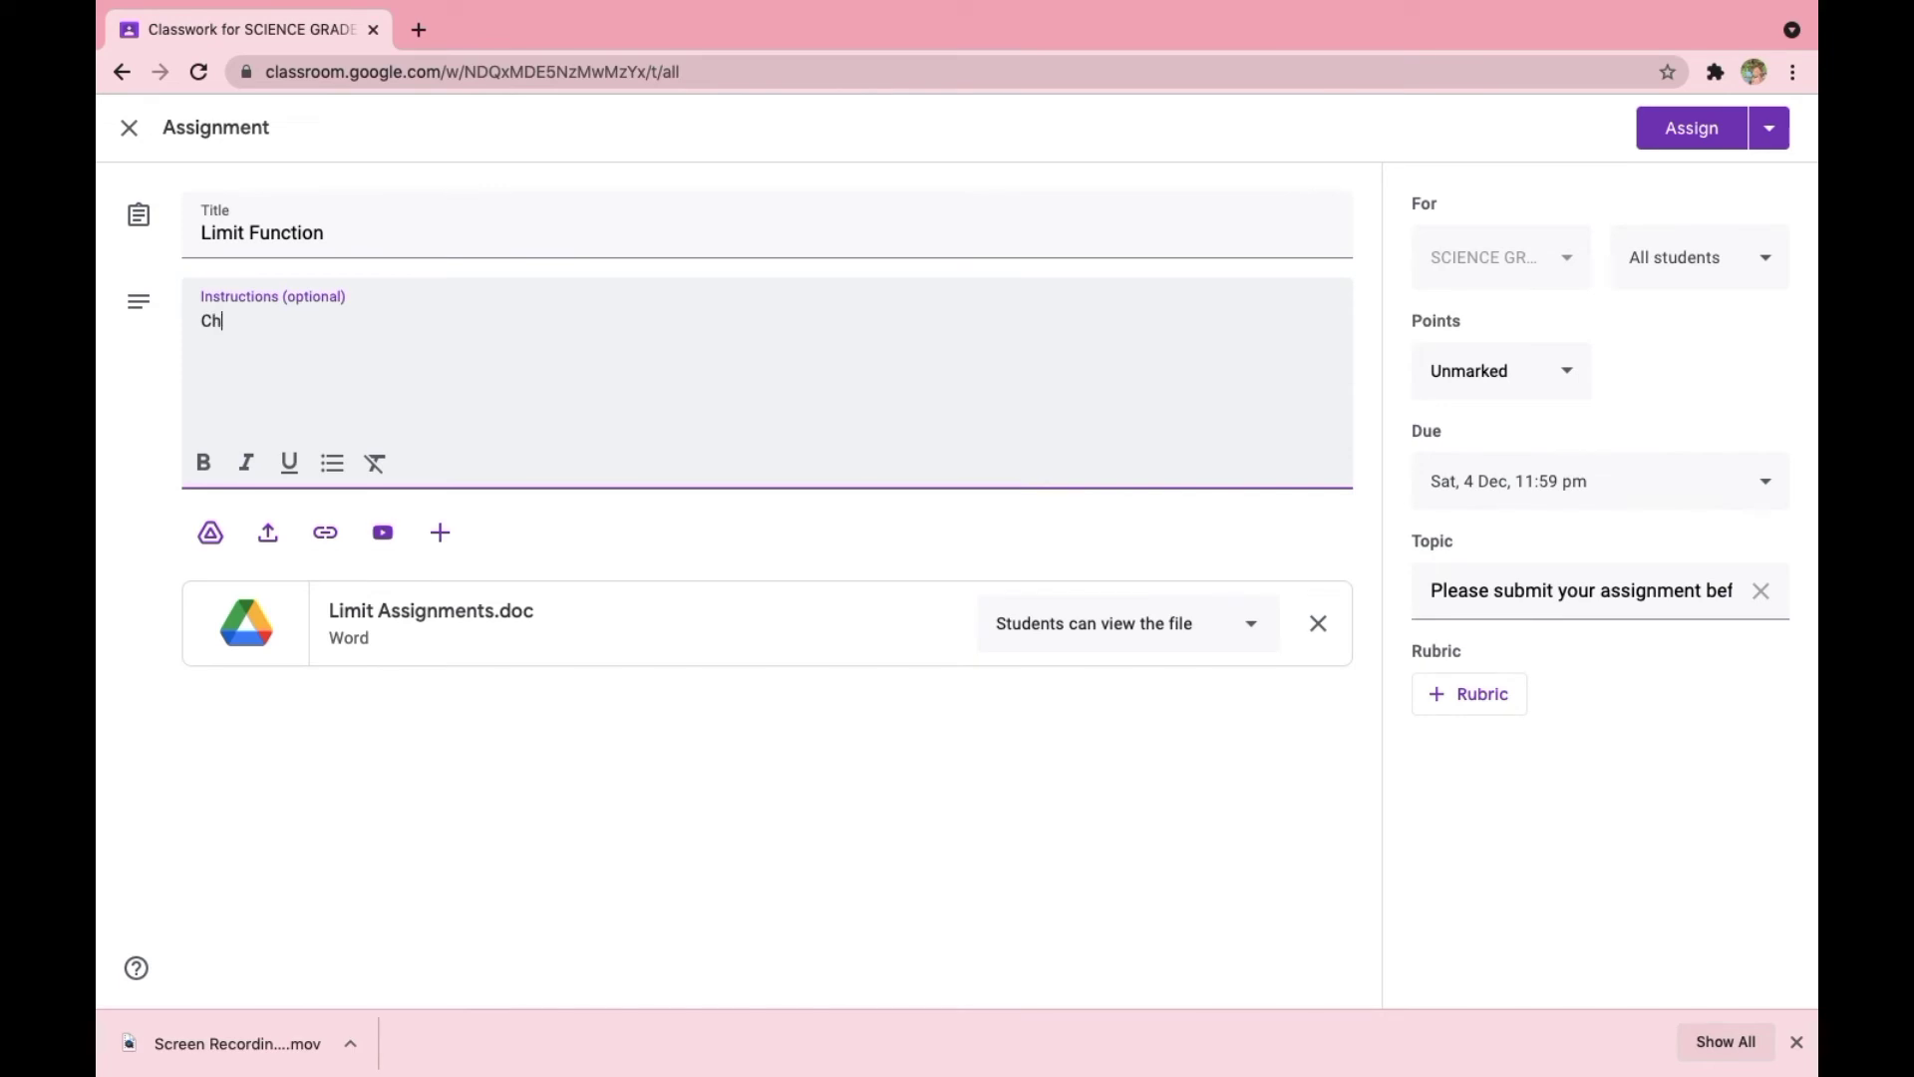
{"action": "type", "text": "oose the right answer"}
{"action": "left_click", "coordinate": [1678, 143]}
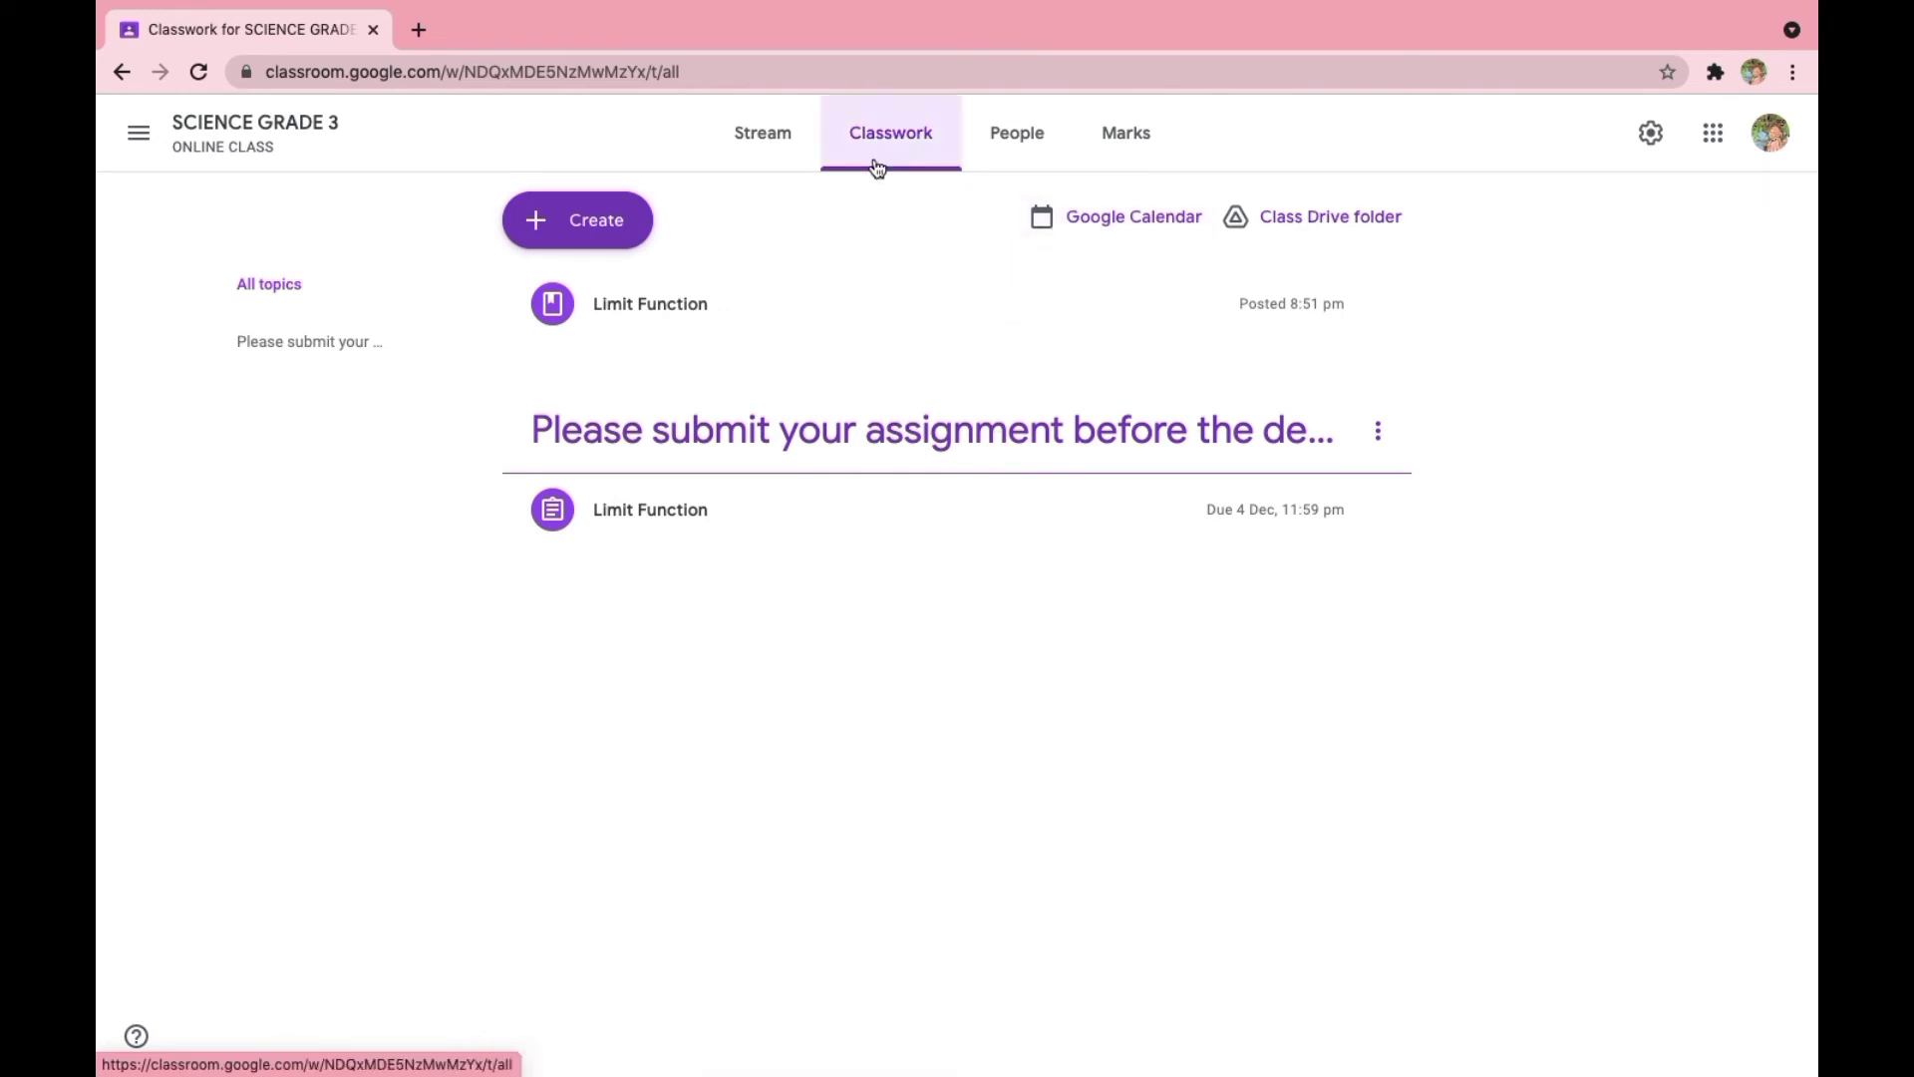
- Display the class code from the class stream, copy the invitation link, and close the code display
{"action": "left_click", "coordinate": [779, 132]}
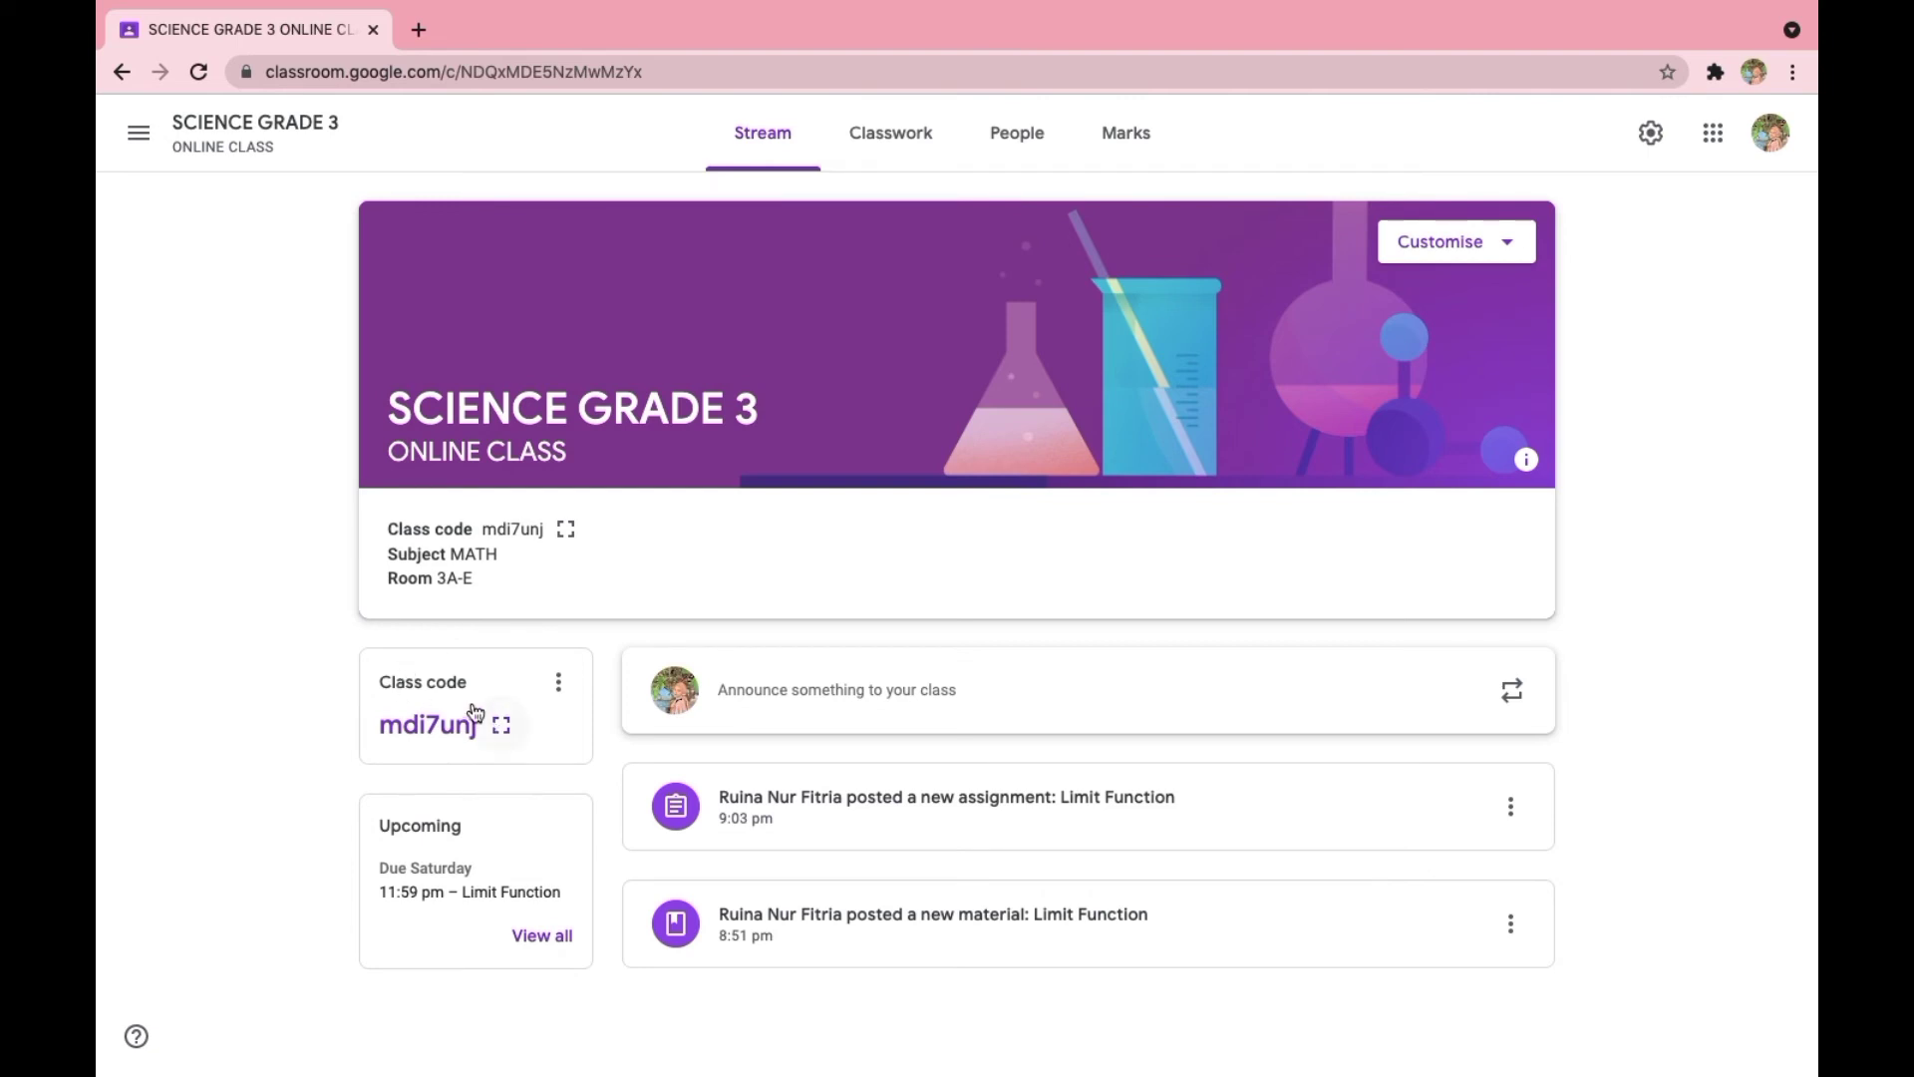
{"action": "left_click", "coordinate": [501, 729]}
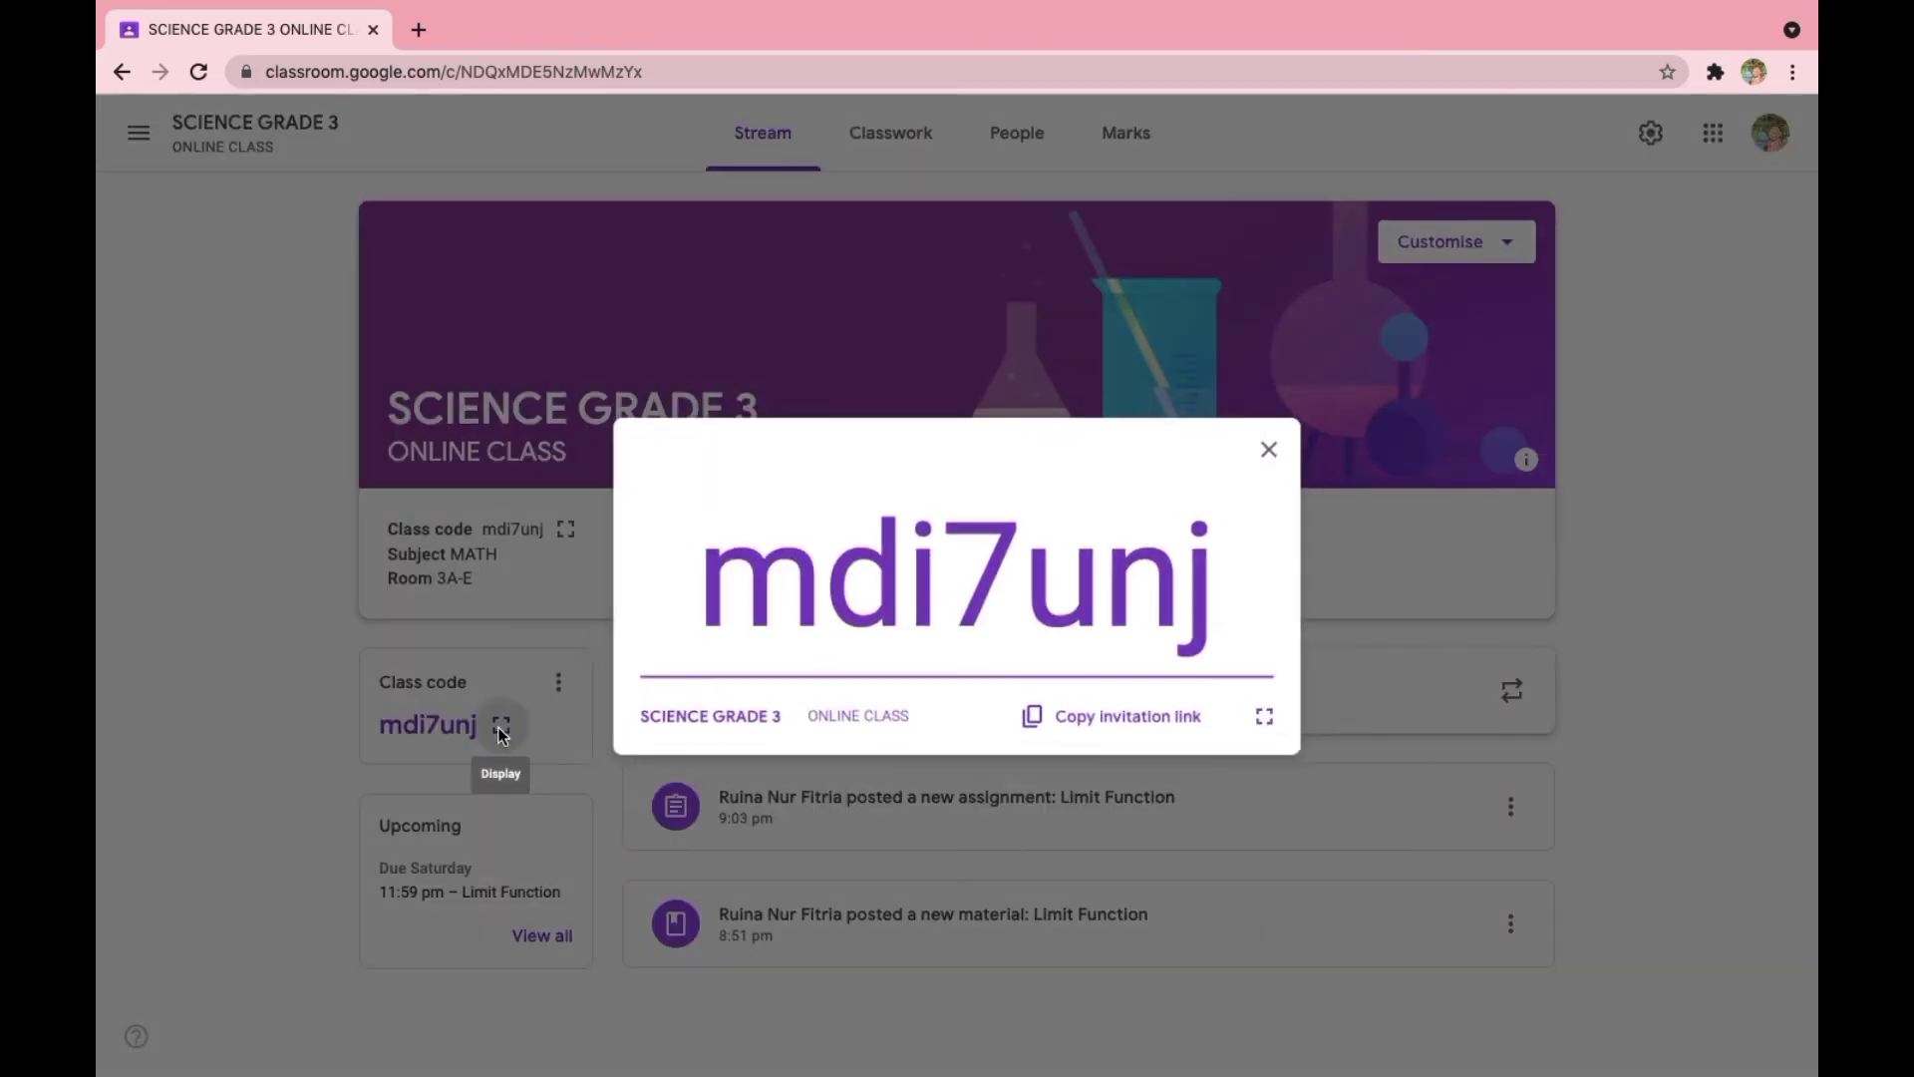
{"action": "left_click", "coordinate": [1097, 725]}
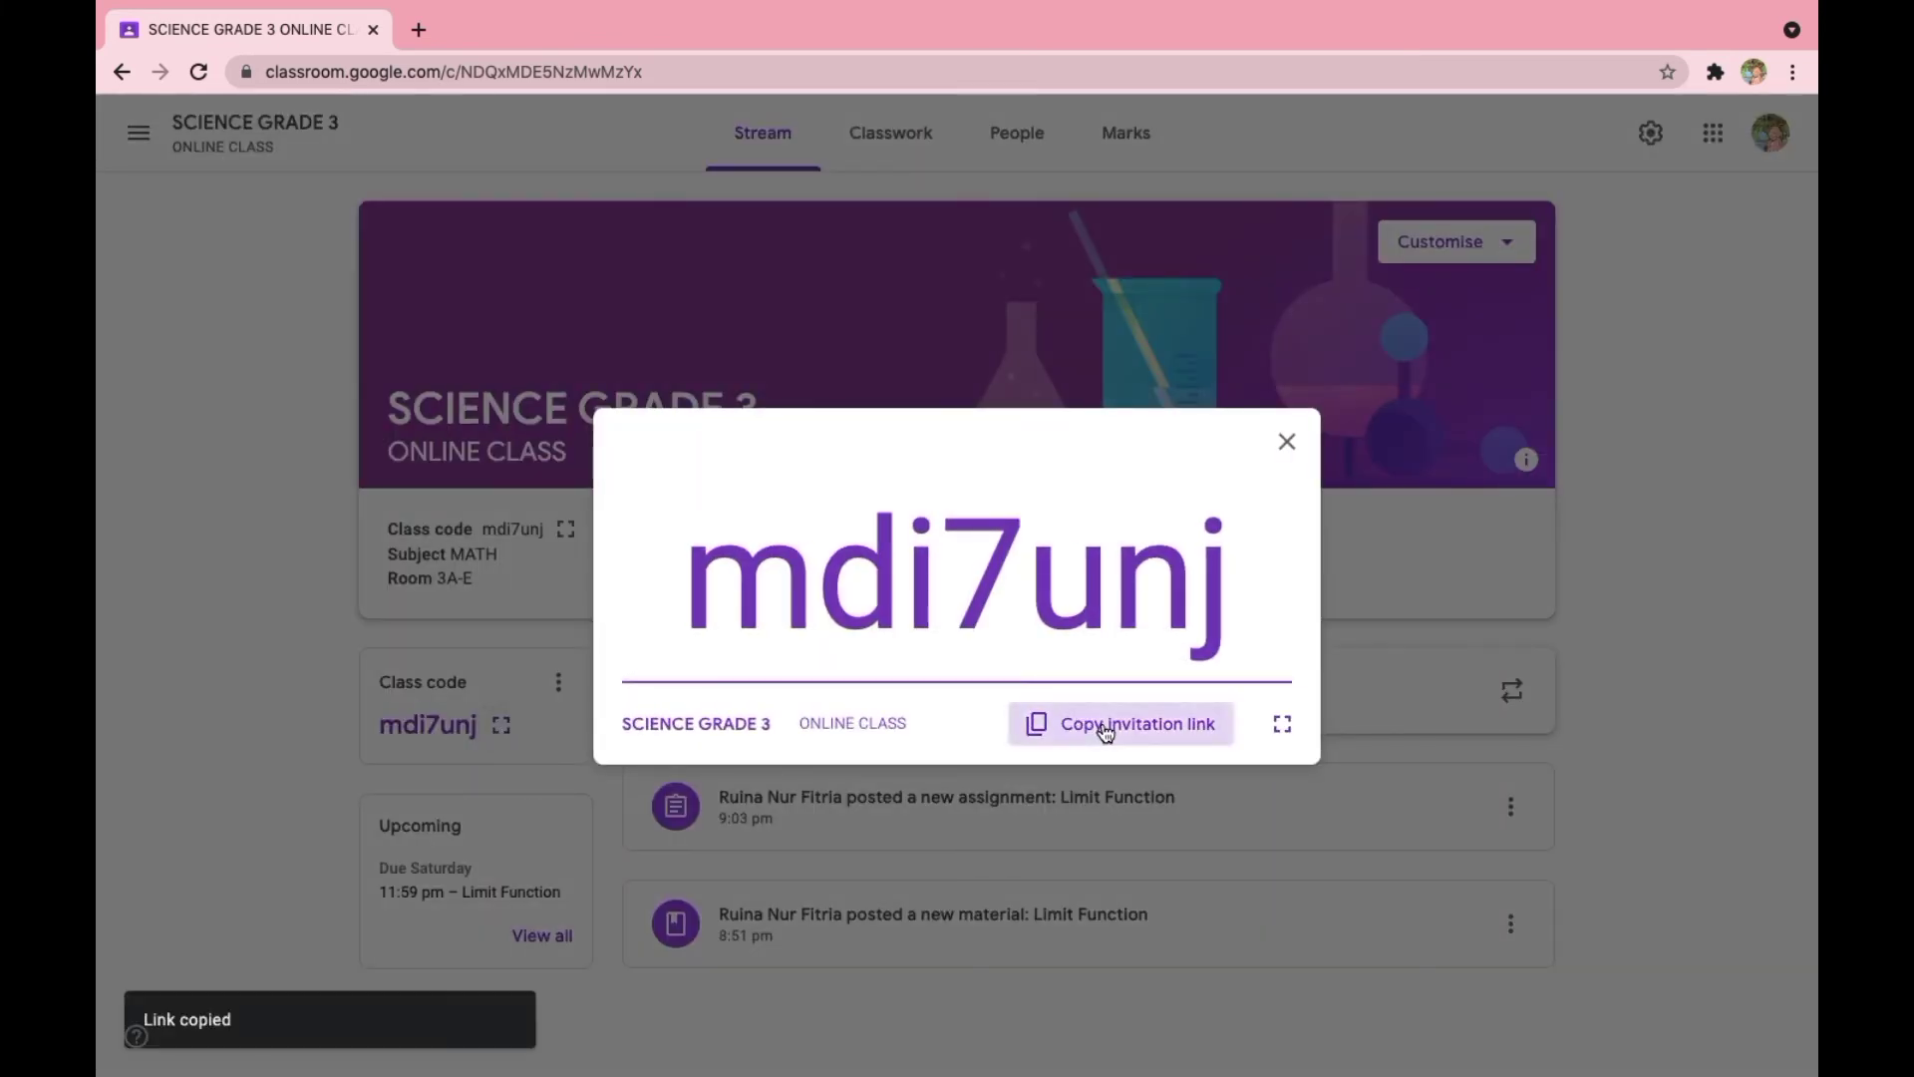
{"action": "left_click", "coordinate": [1299, 443]}
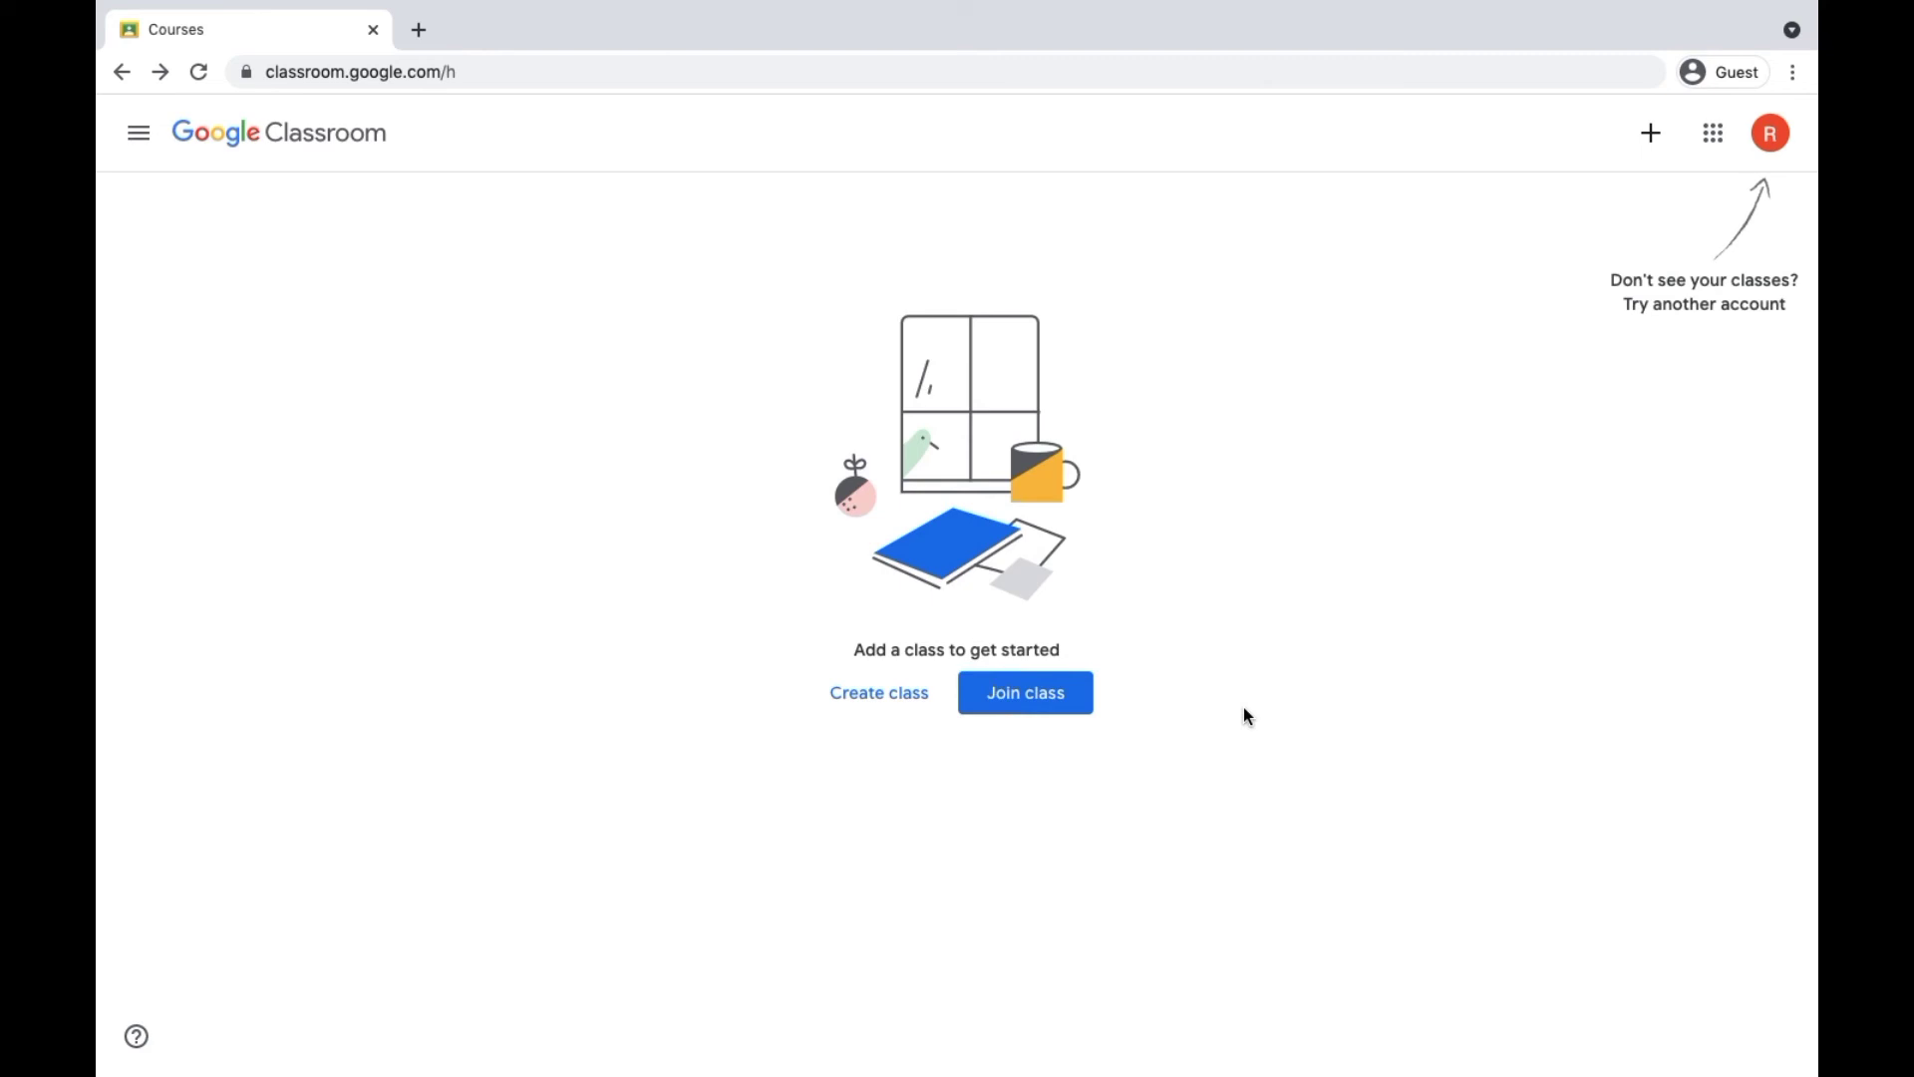
- Join the class from the student account by entering the teacher's class code
{"action": "left_click", "coordinate": [1062, 696]}
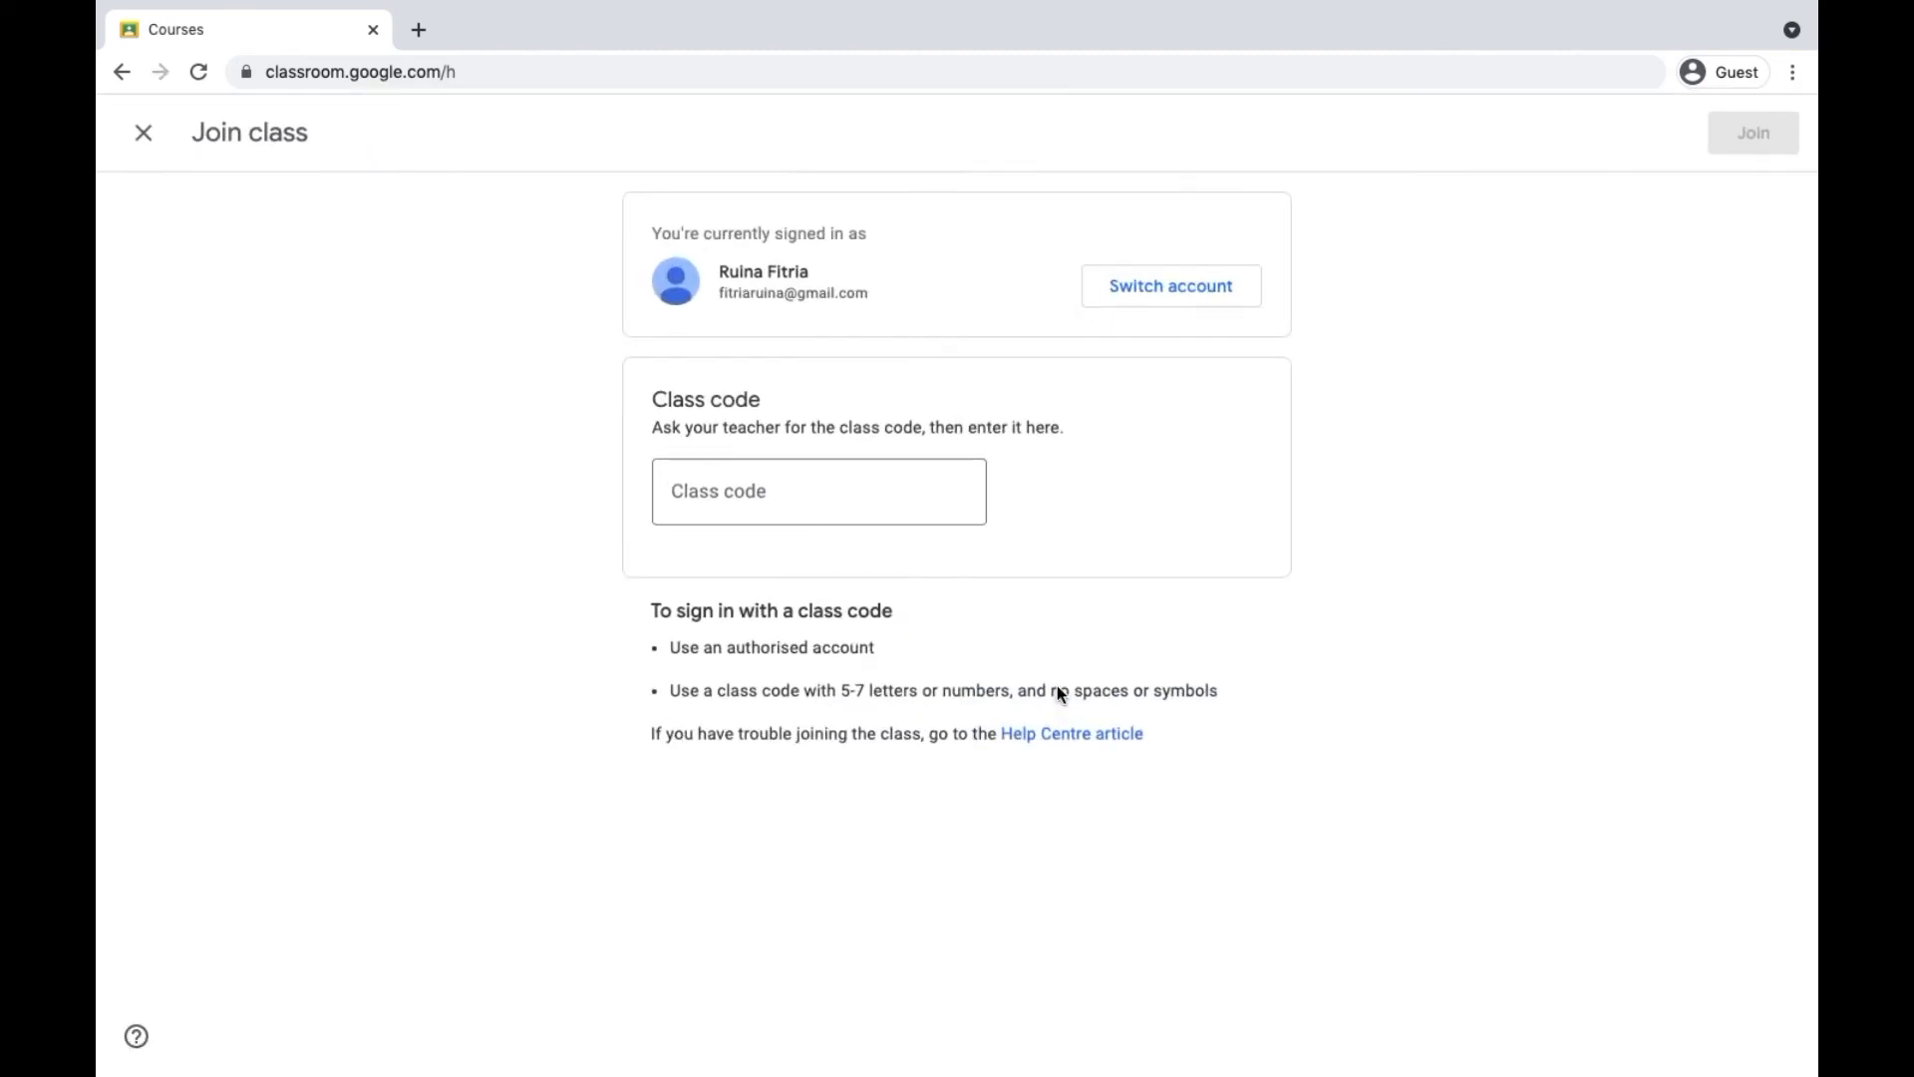
{"action": "left_click", "coordinate": [799, 509]}
{"action": "key", "text": "ctrl+v"}
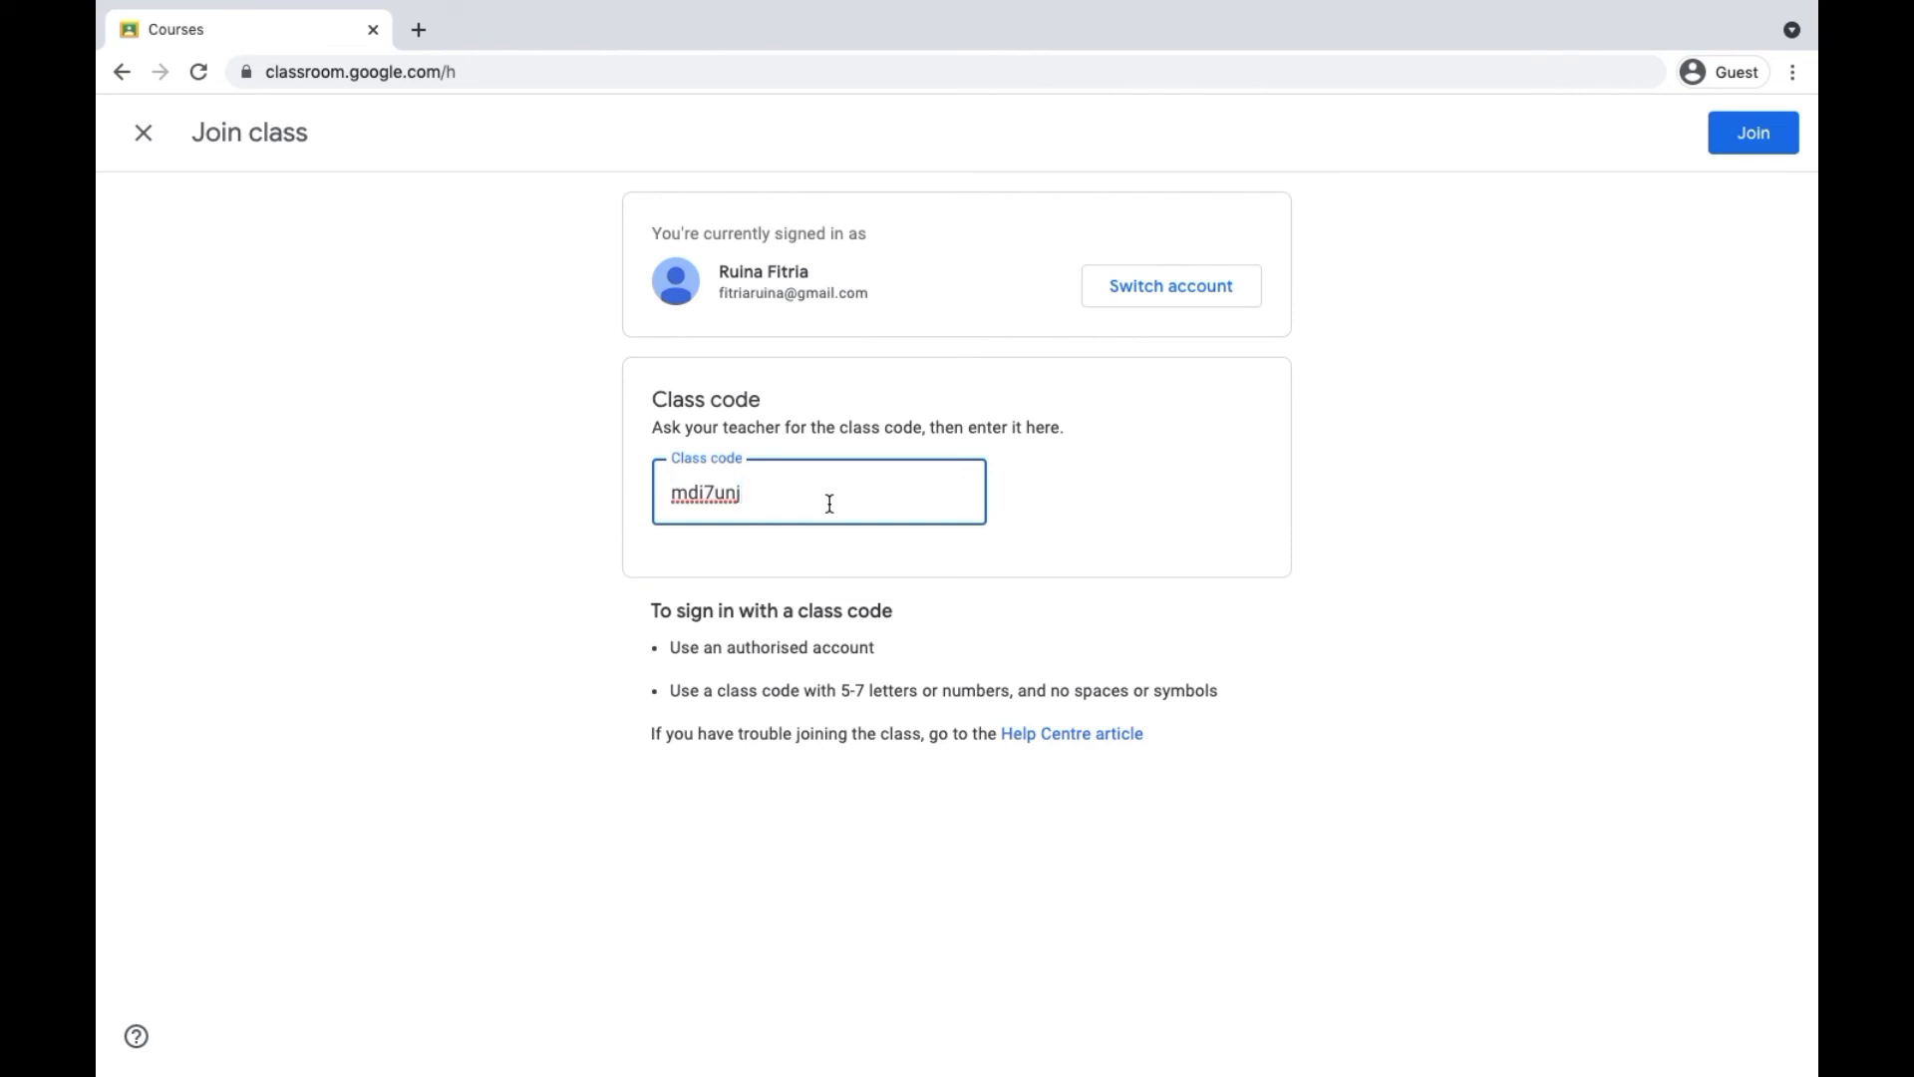
{"action": "left_click", "coordinate": [1744, 129]}
{"action": "left_click", "coordinate": [1758, 135]}
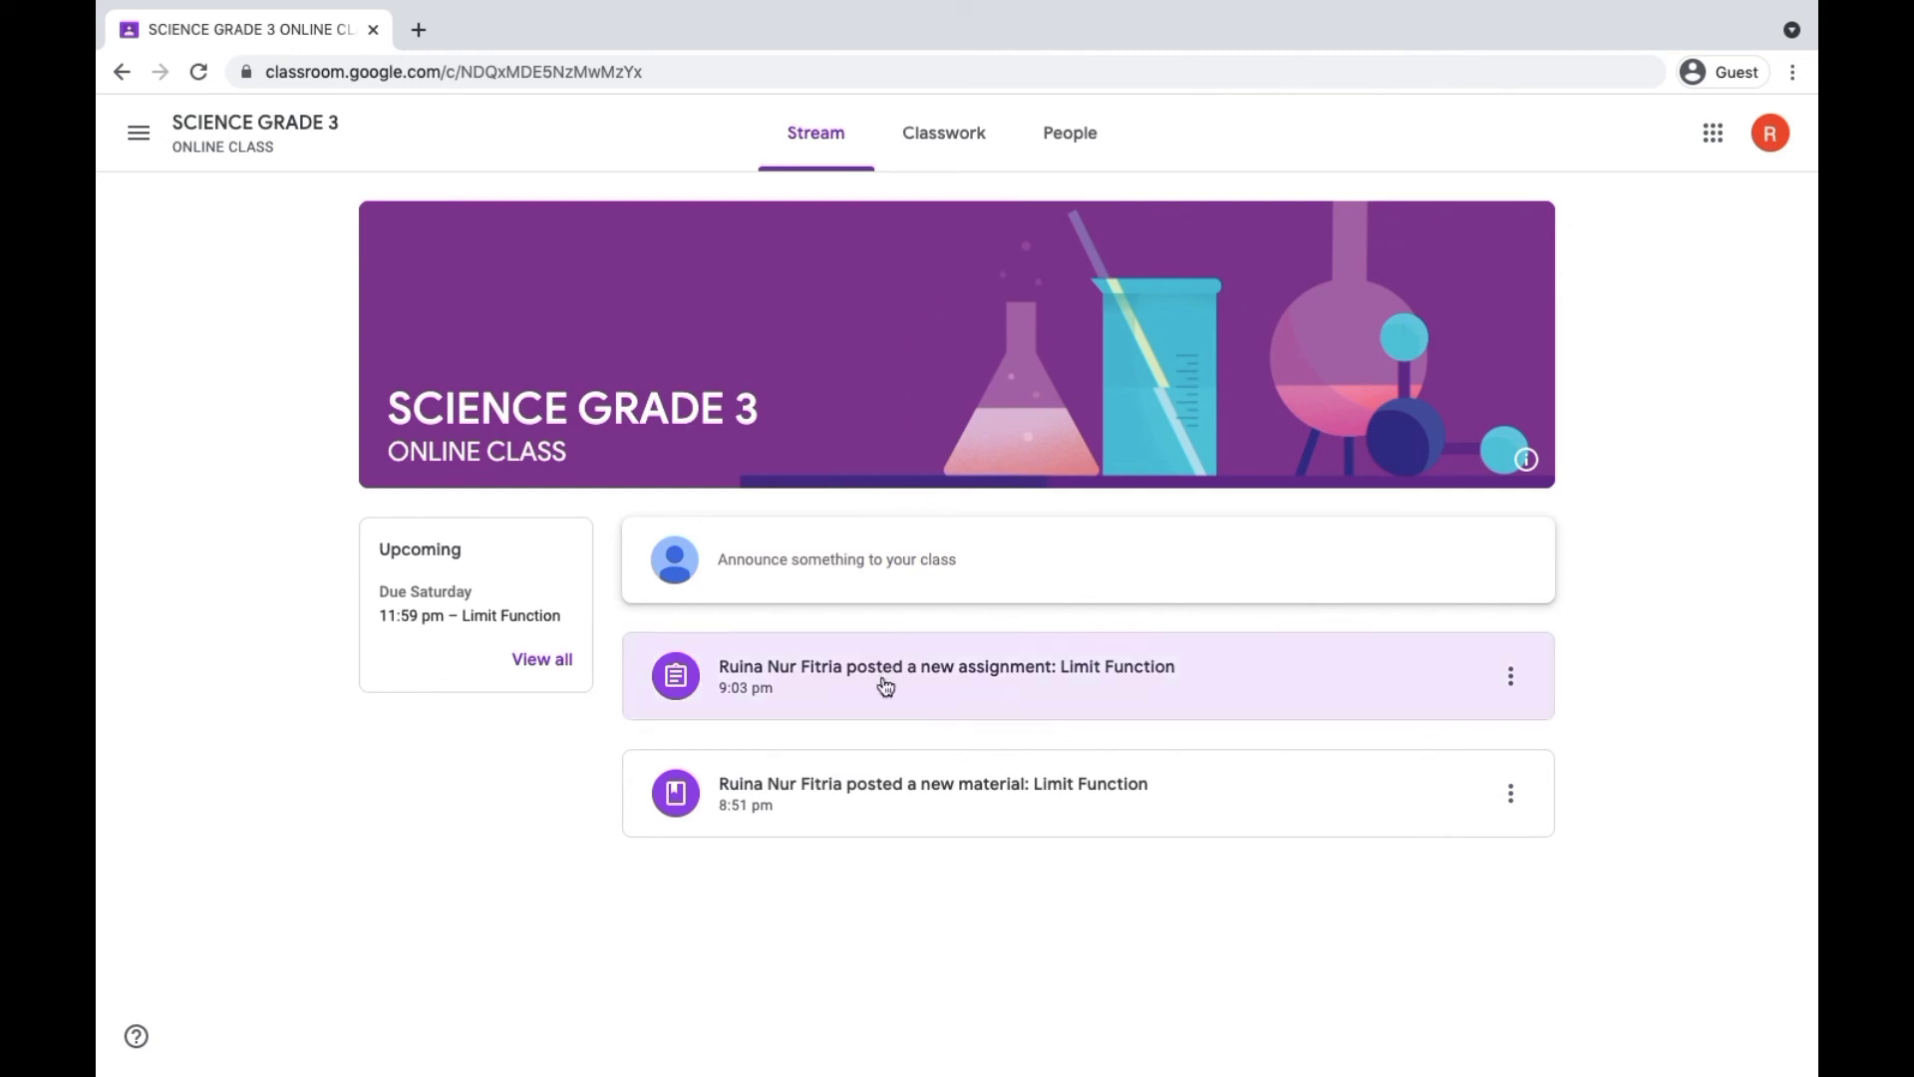
- View the Limit Function material and assignment as a student, dismissing the tip about adding files, and return to the class stream
{"action": "left_click", "coordinate": [852, 784]}
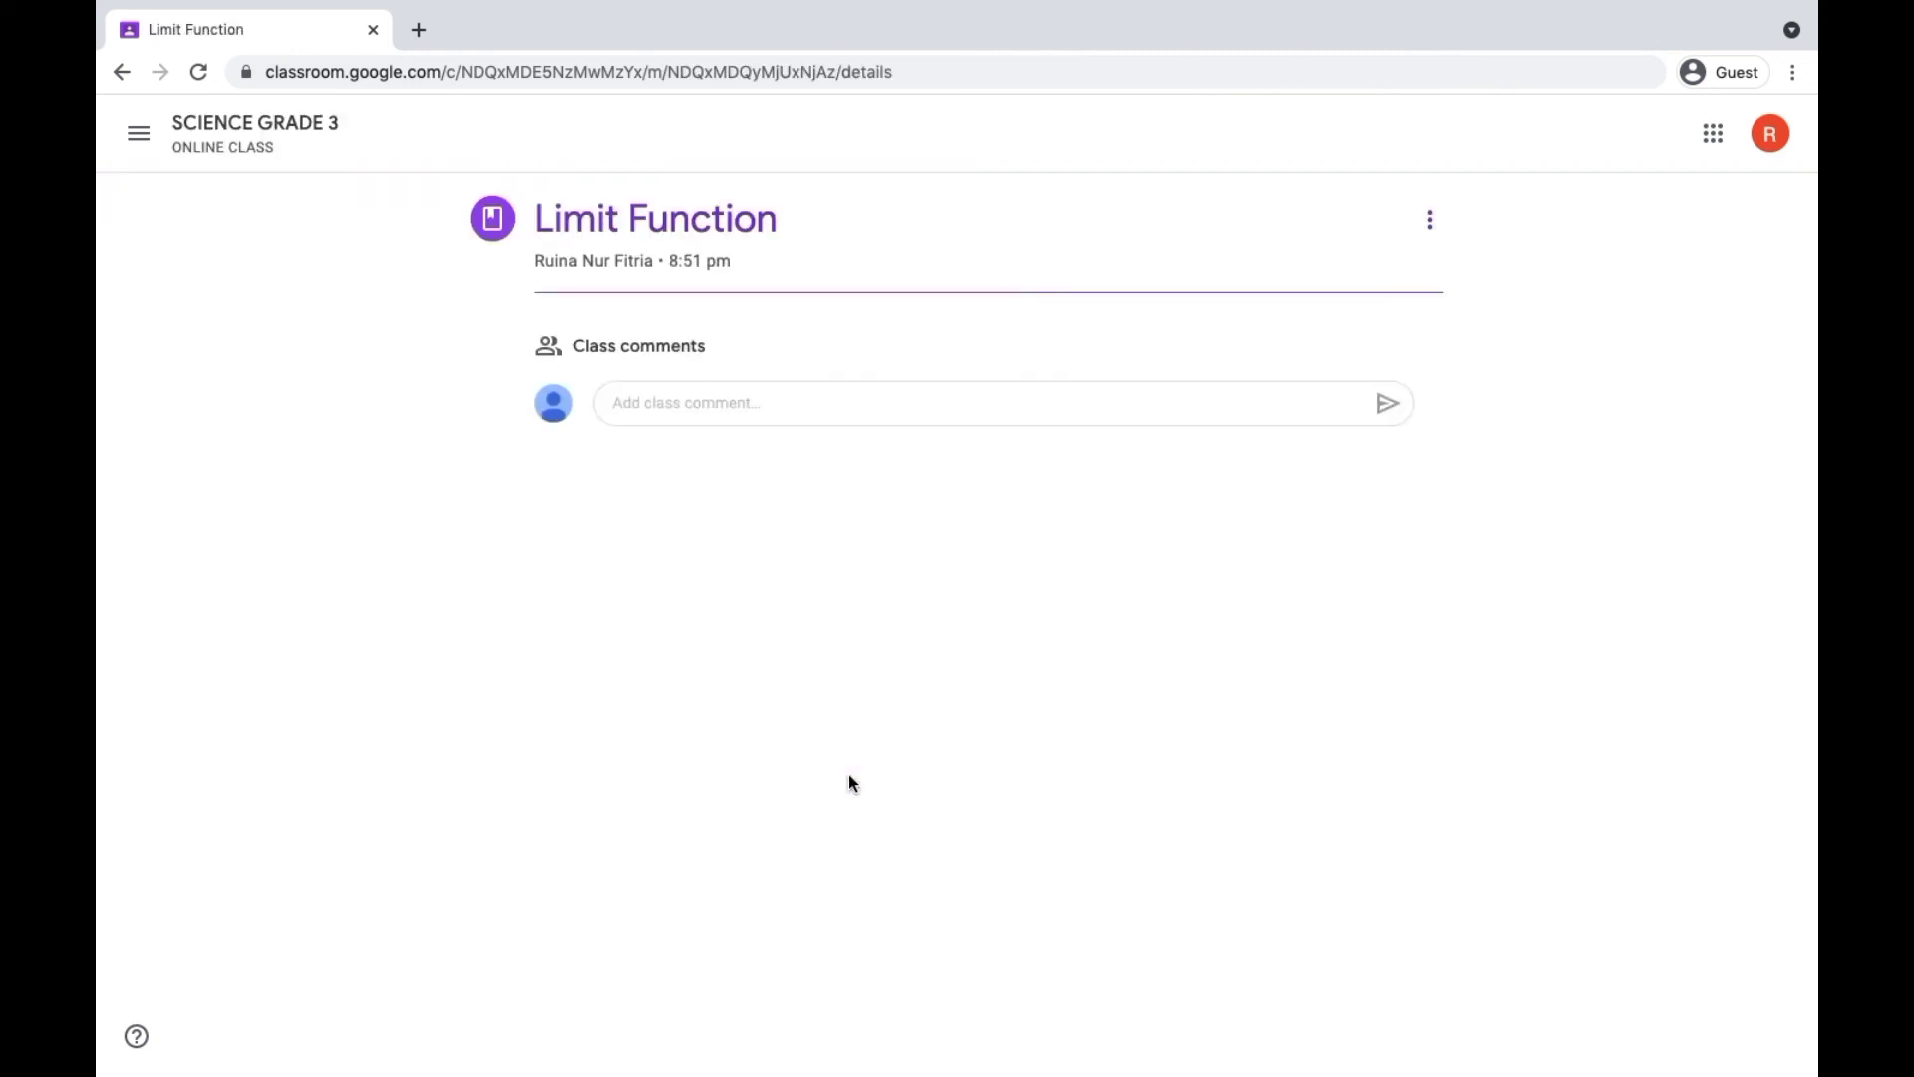
{"action": "left_click", "coordinate": [121, 74]}
{"action": "left_click", "coordinate": [888, 684]}
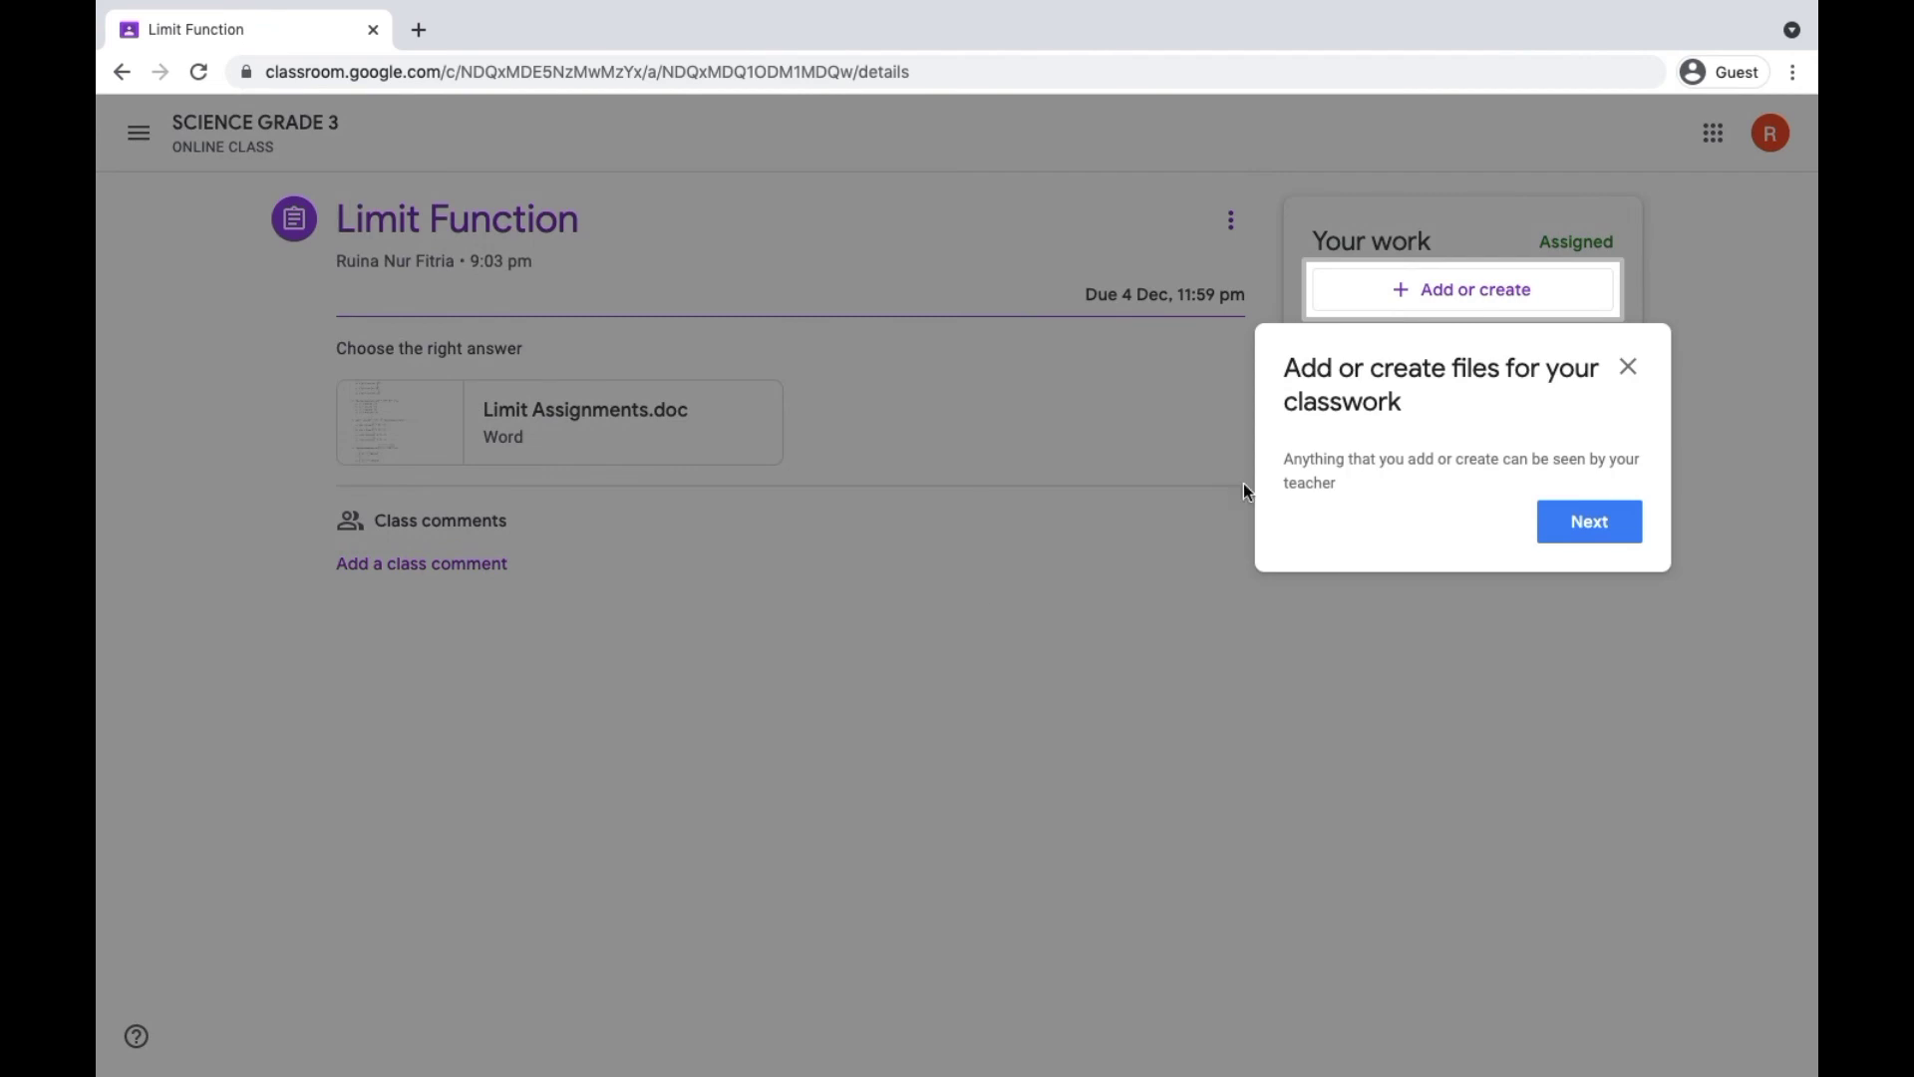
{"action": "left_click", "coordinate": [1628, 367]}
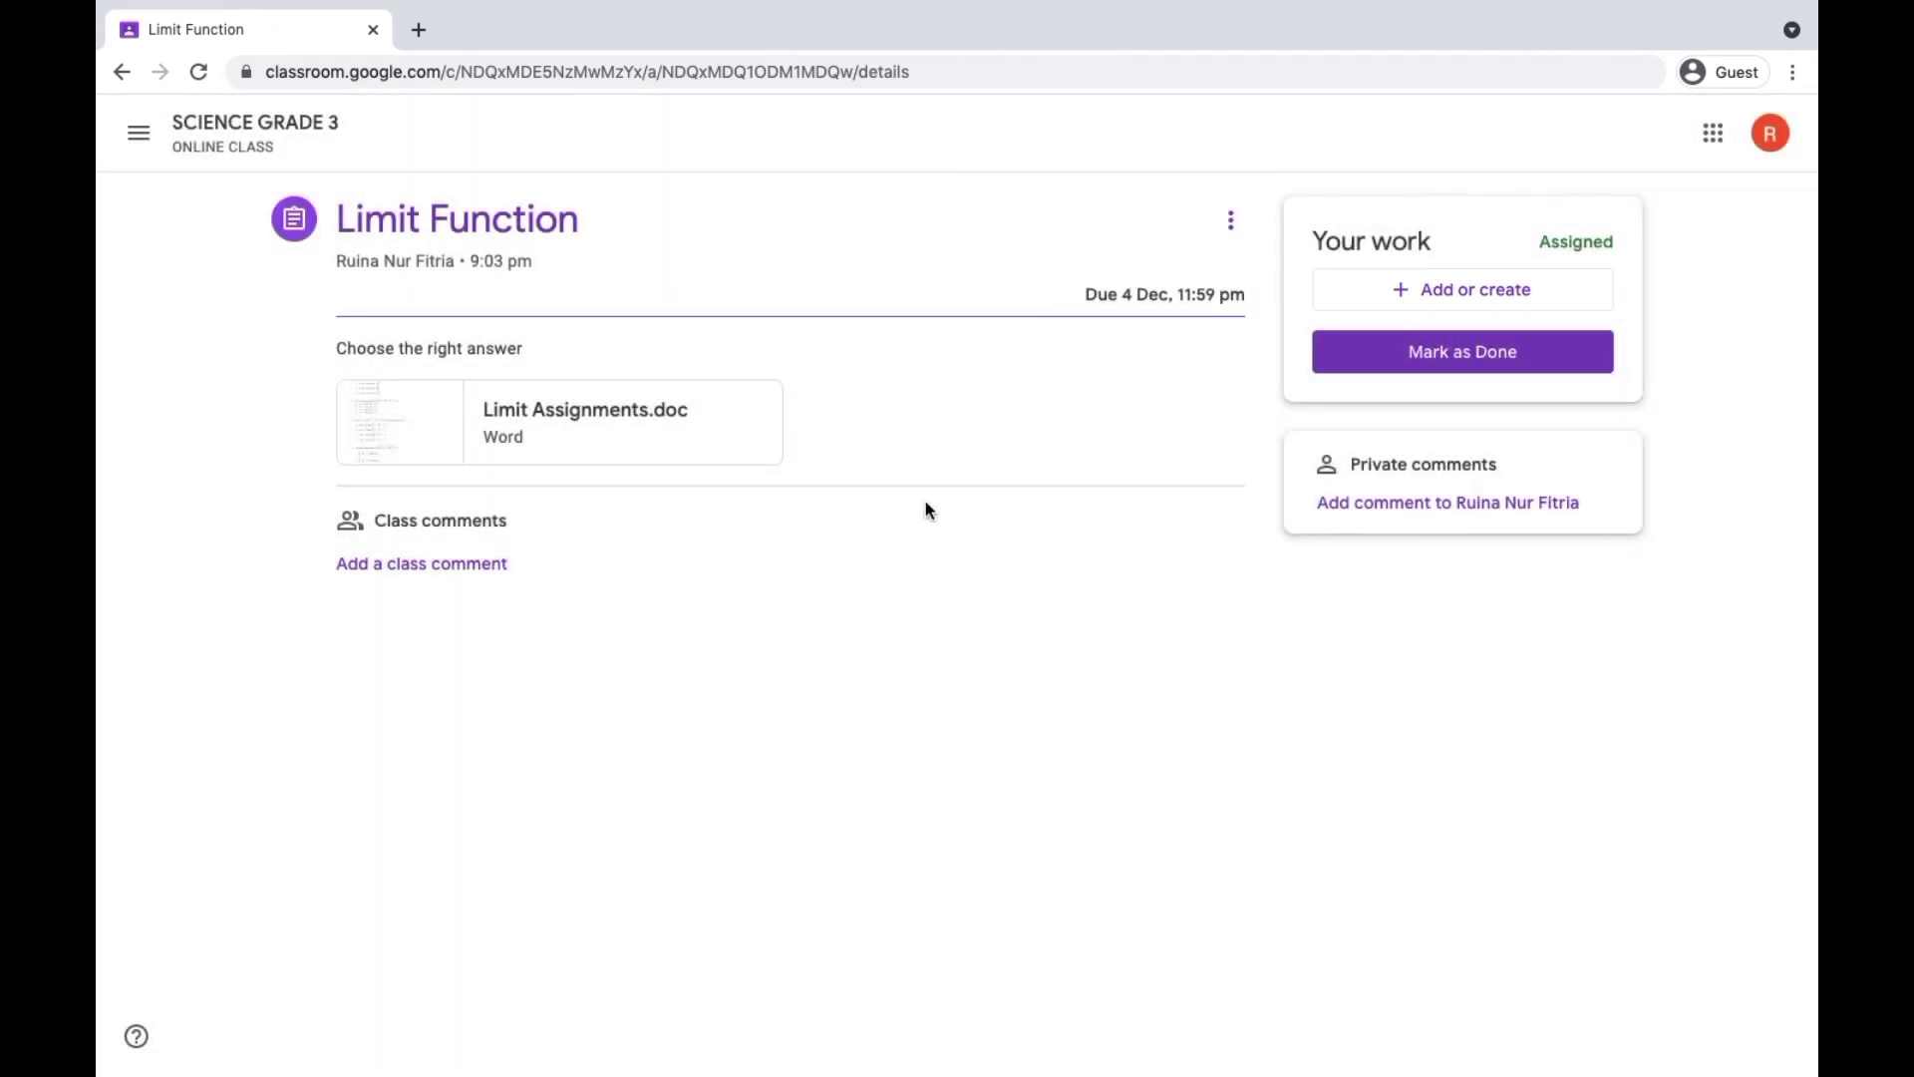
{"action": "left_click", "coordinate": [121, 71]}
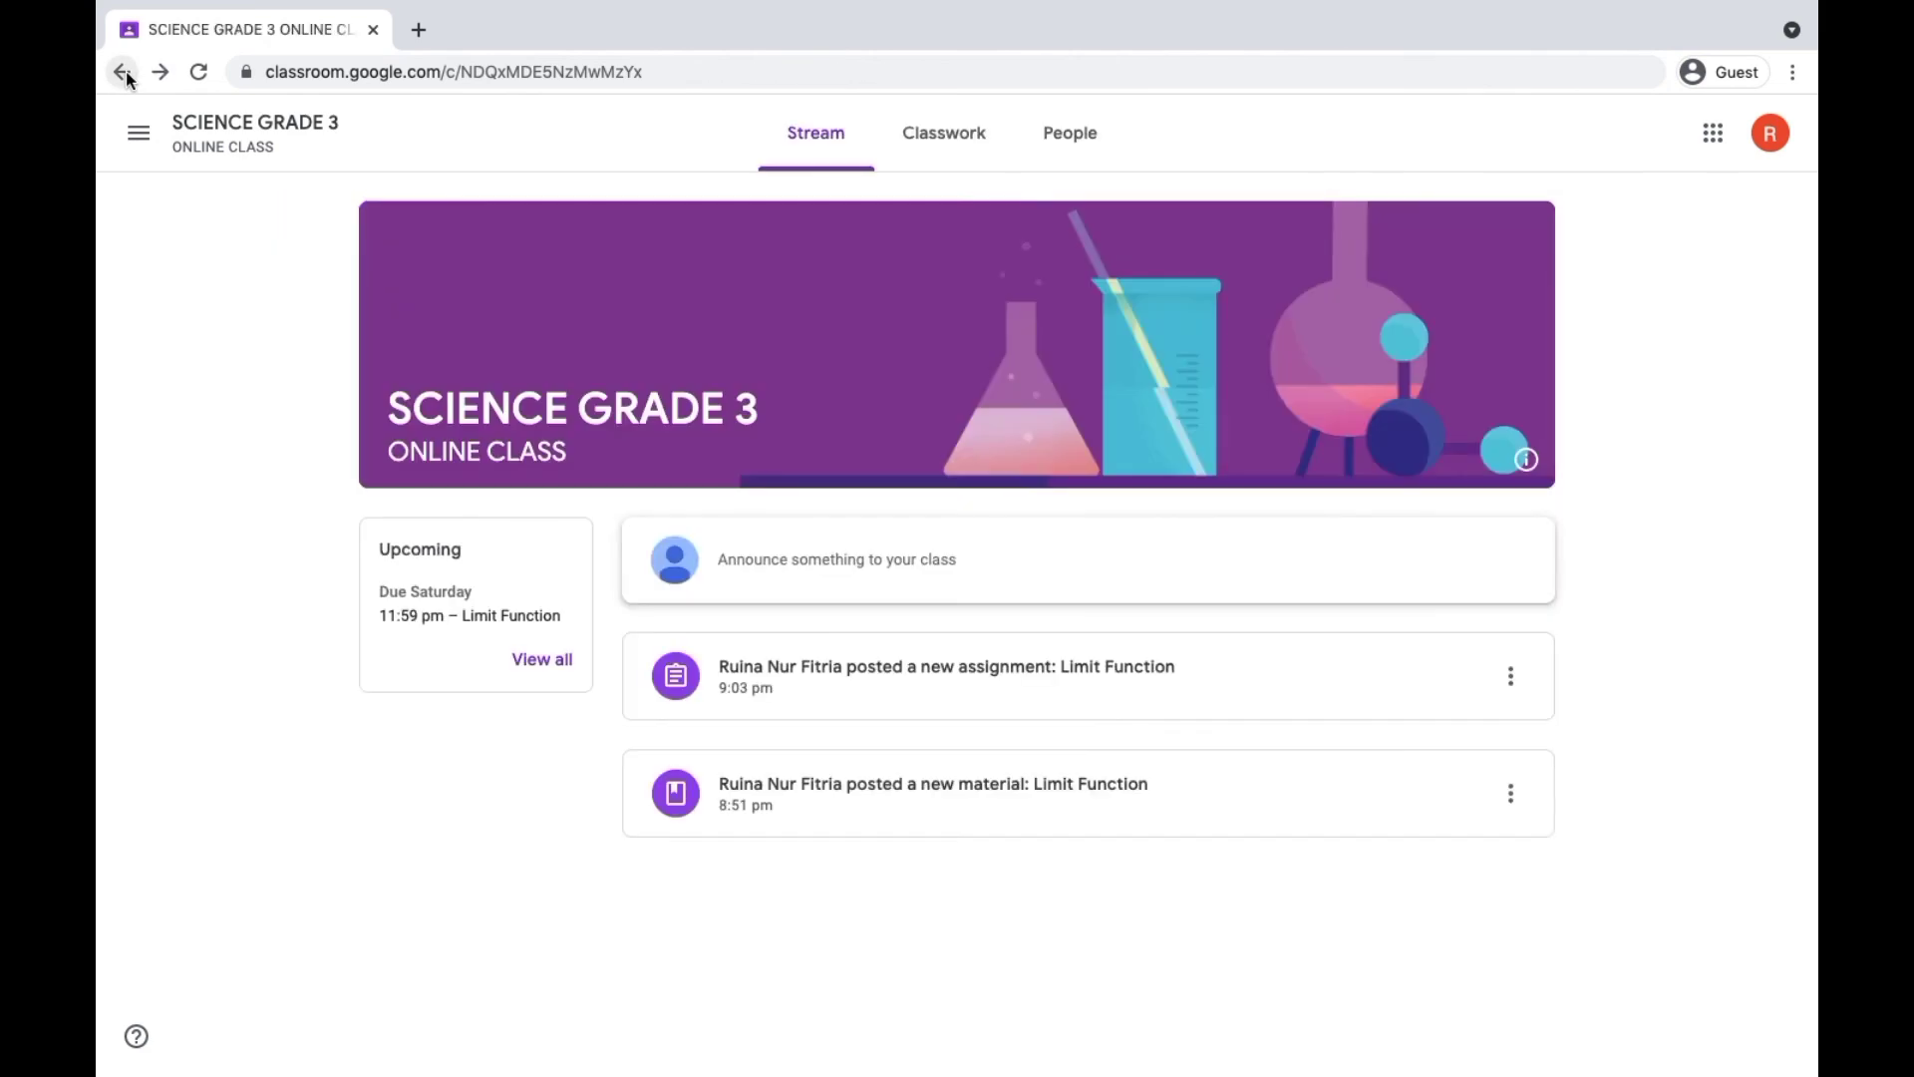
- Look through the class's Classwork and People pages as a student and return to the stream
{"action": "left_click", "coordinate": [943, 133]}
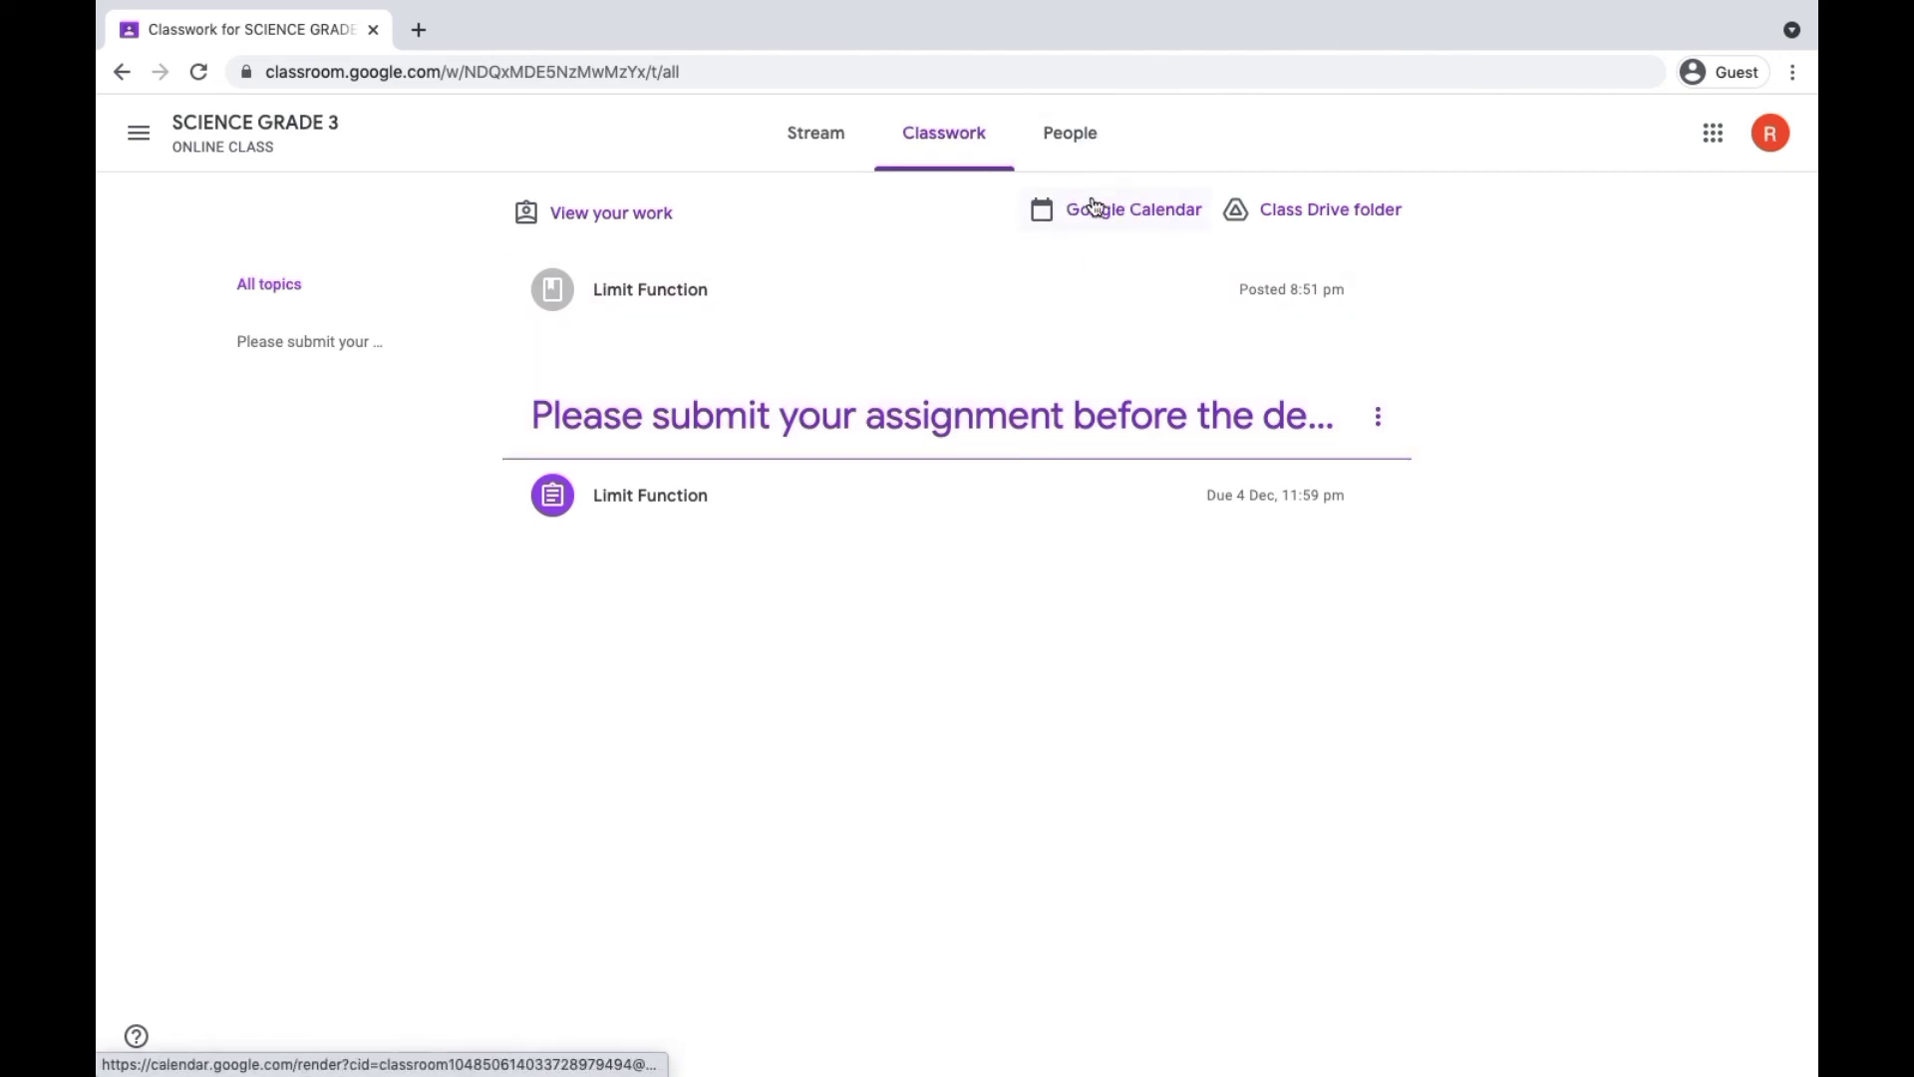
{"action": "left_click", "coordinate": [1063, 136]}
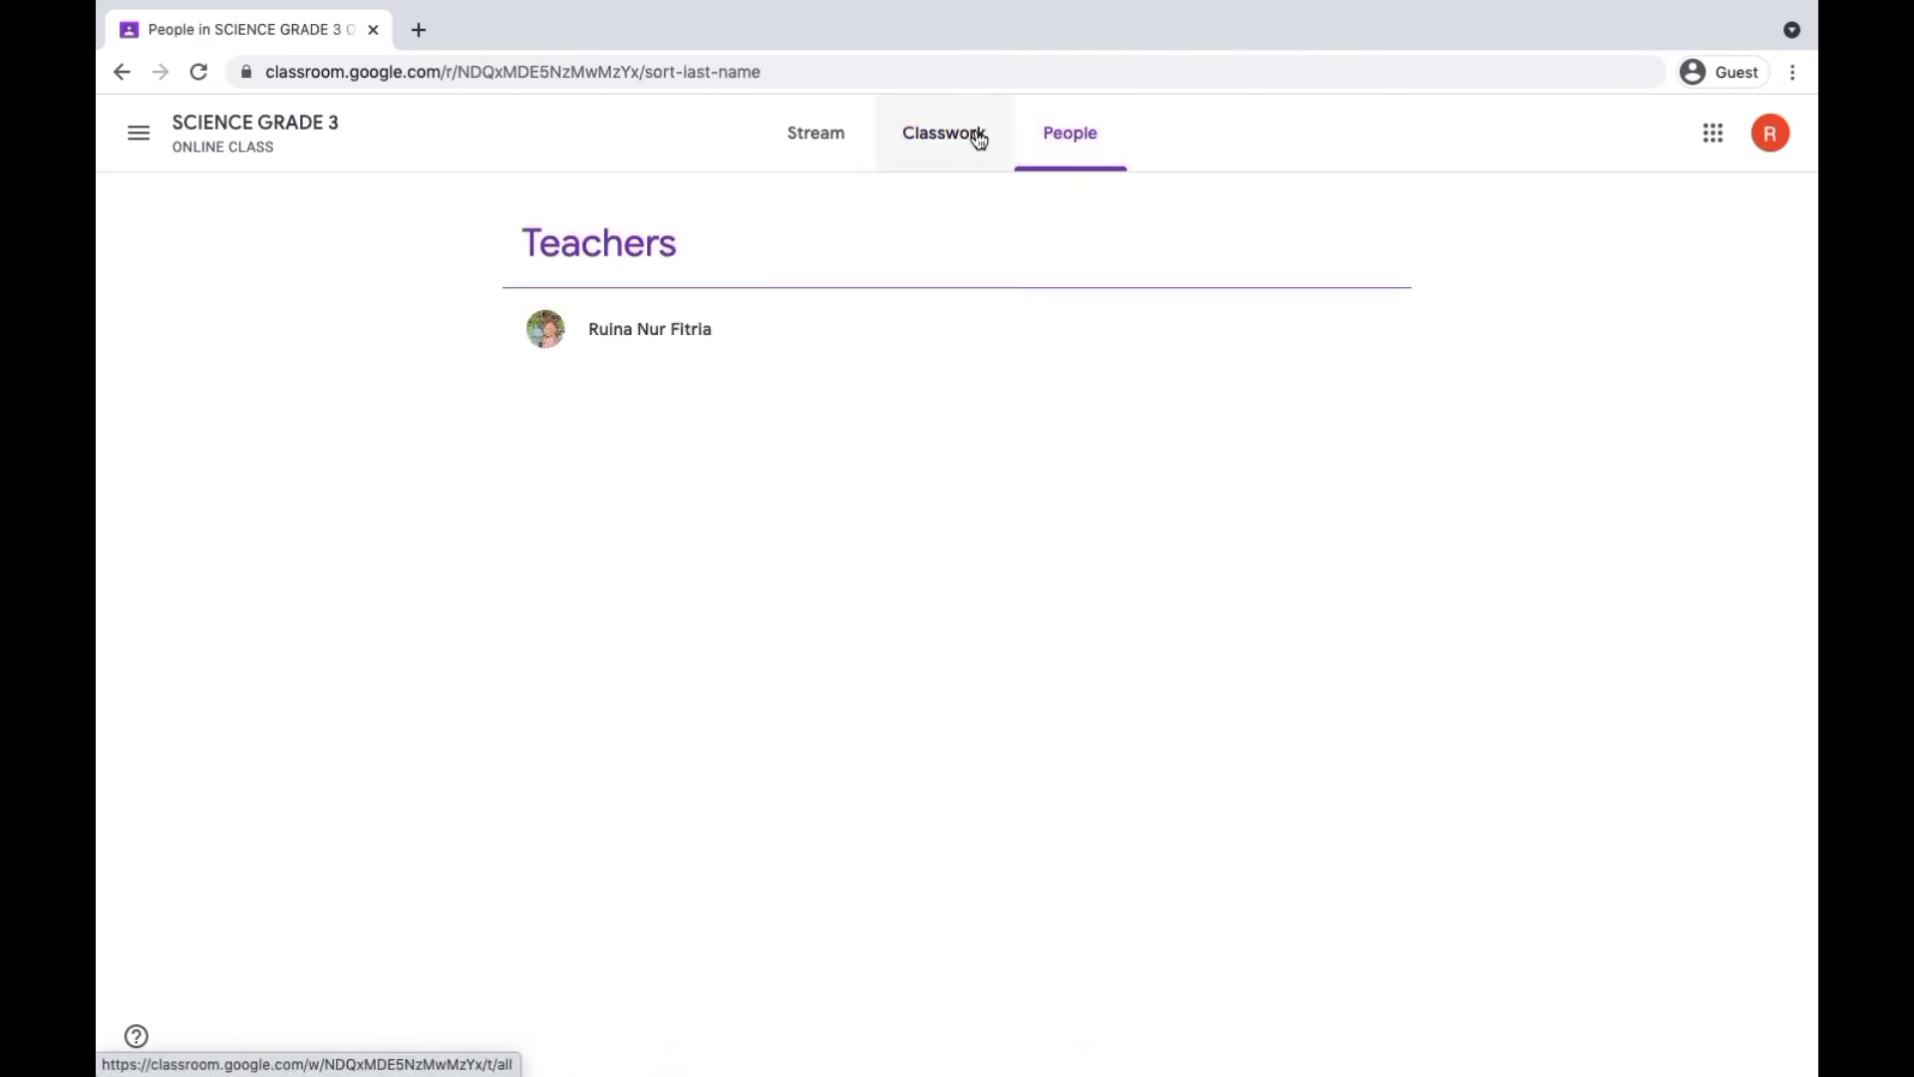
{"action": "left_click", "coordinate": [808, 145]}
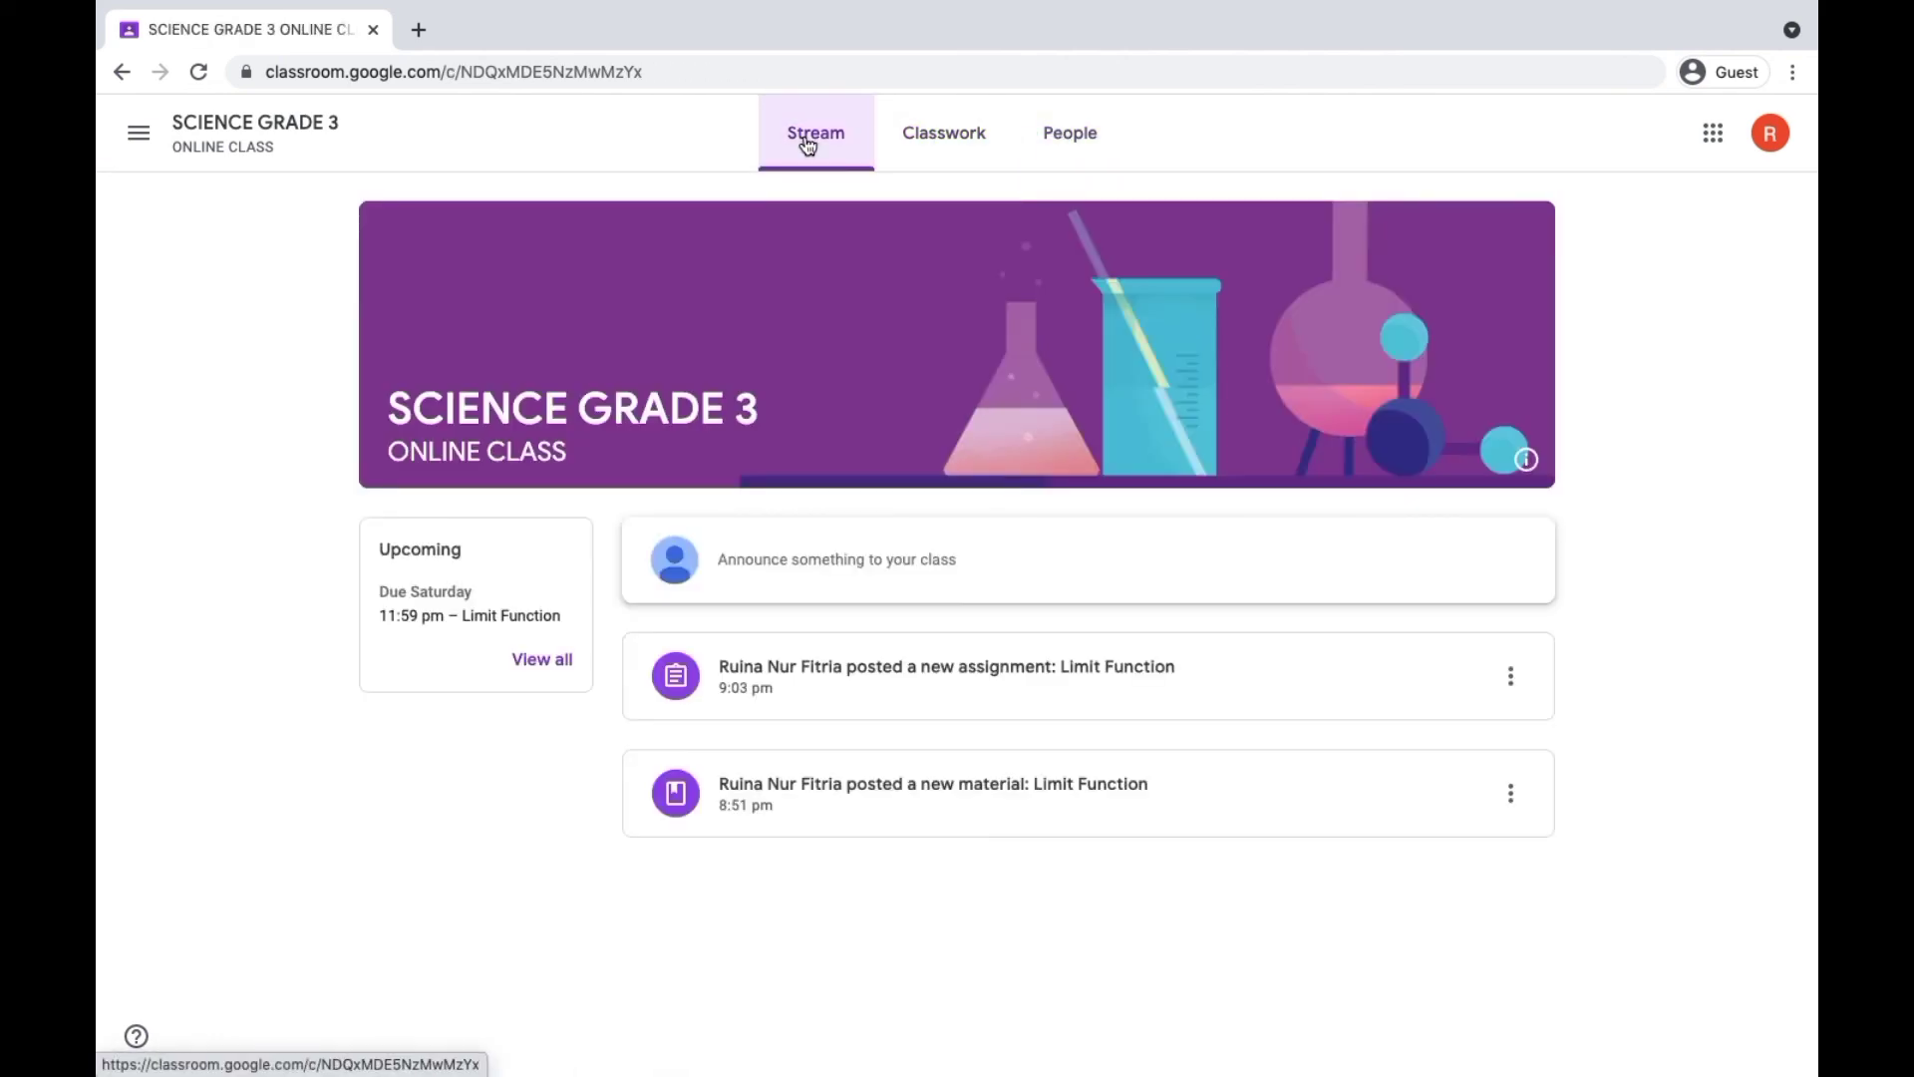
{"action": "left_click", "coordinate": [1060, 156]}
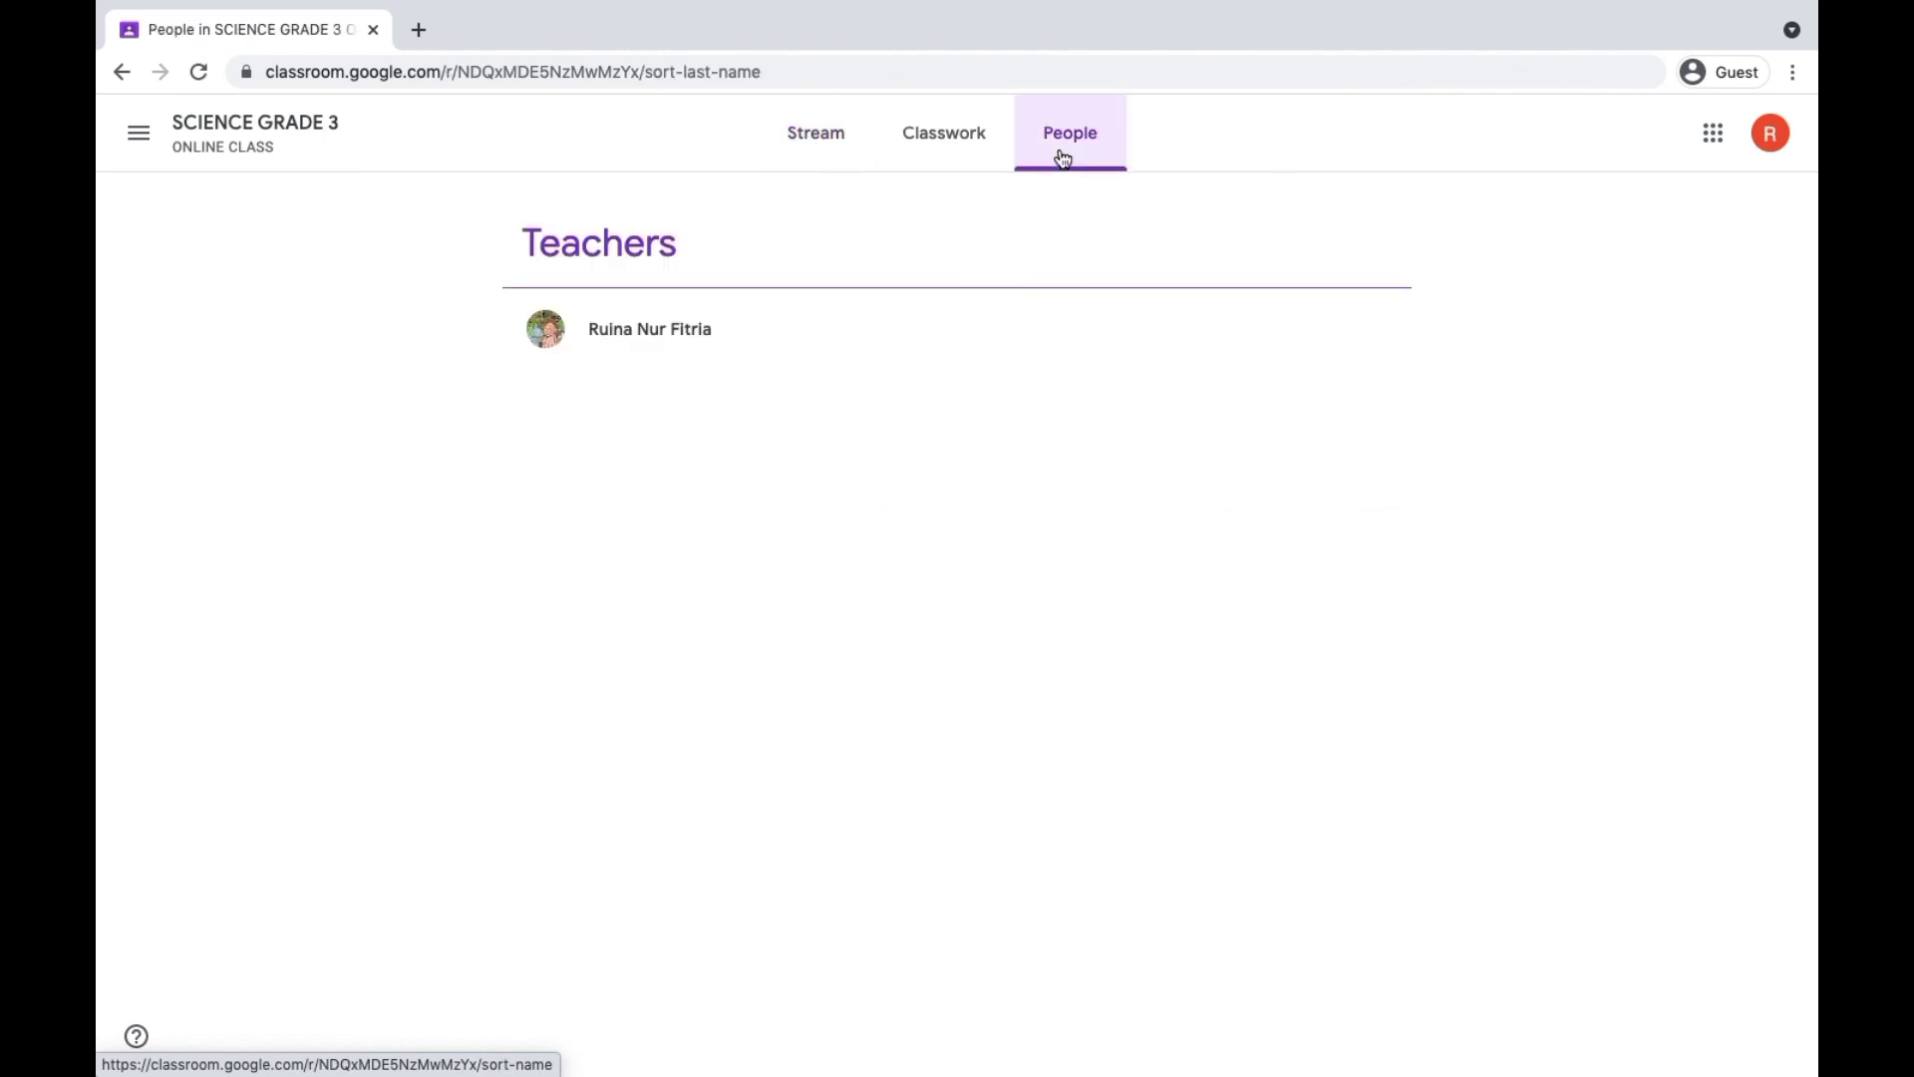
{"action": "left_click", "coordinate": [850, 142]}
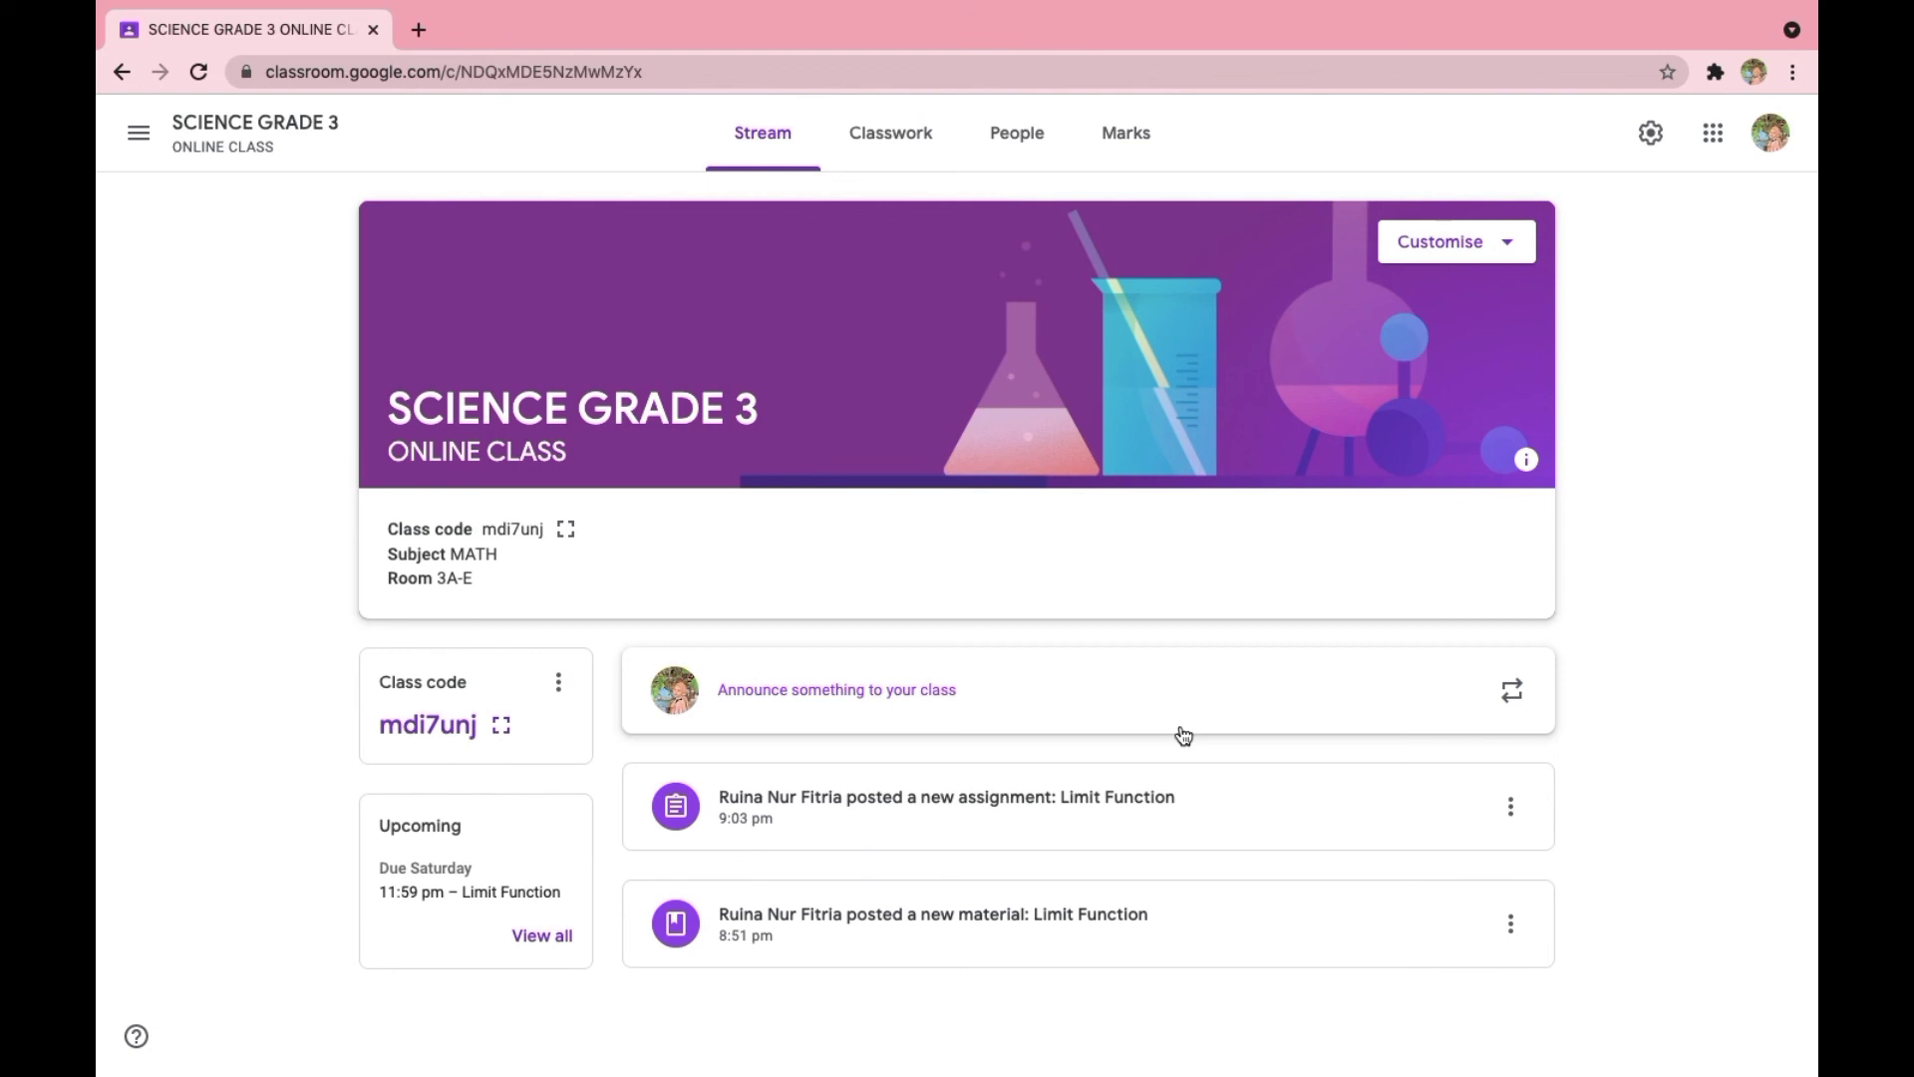
- Check the class's list of teachers and students from the teacher account
{"action": "left_click", "coordinate": [1033, 161]}
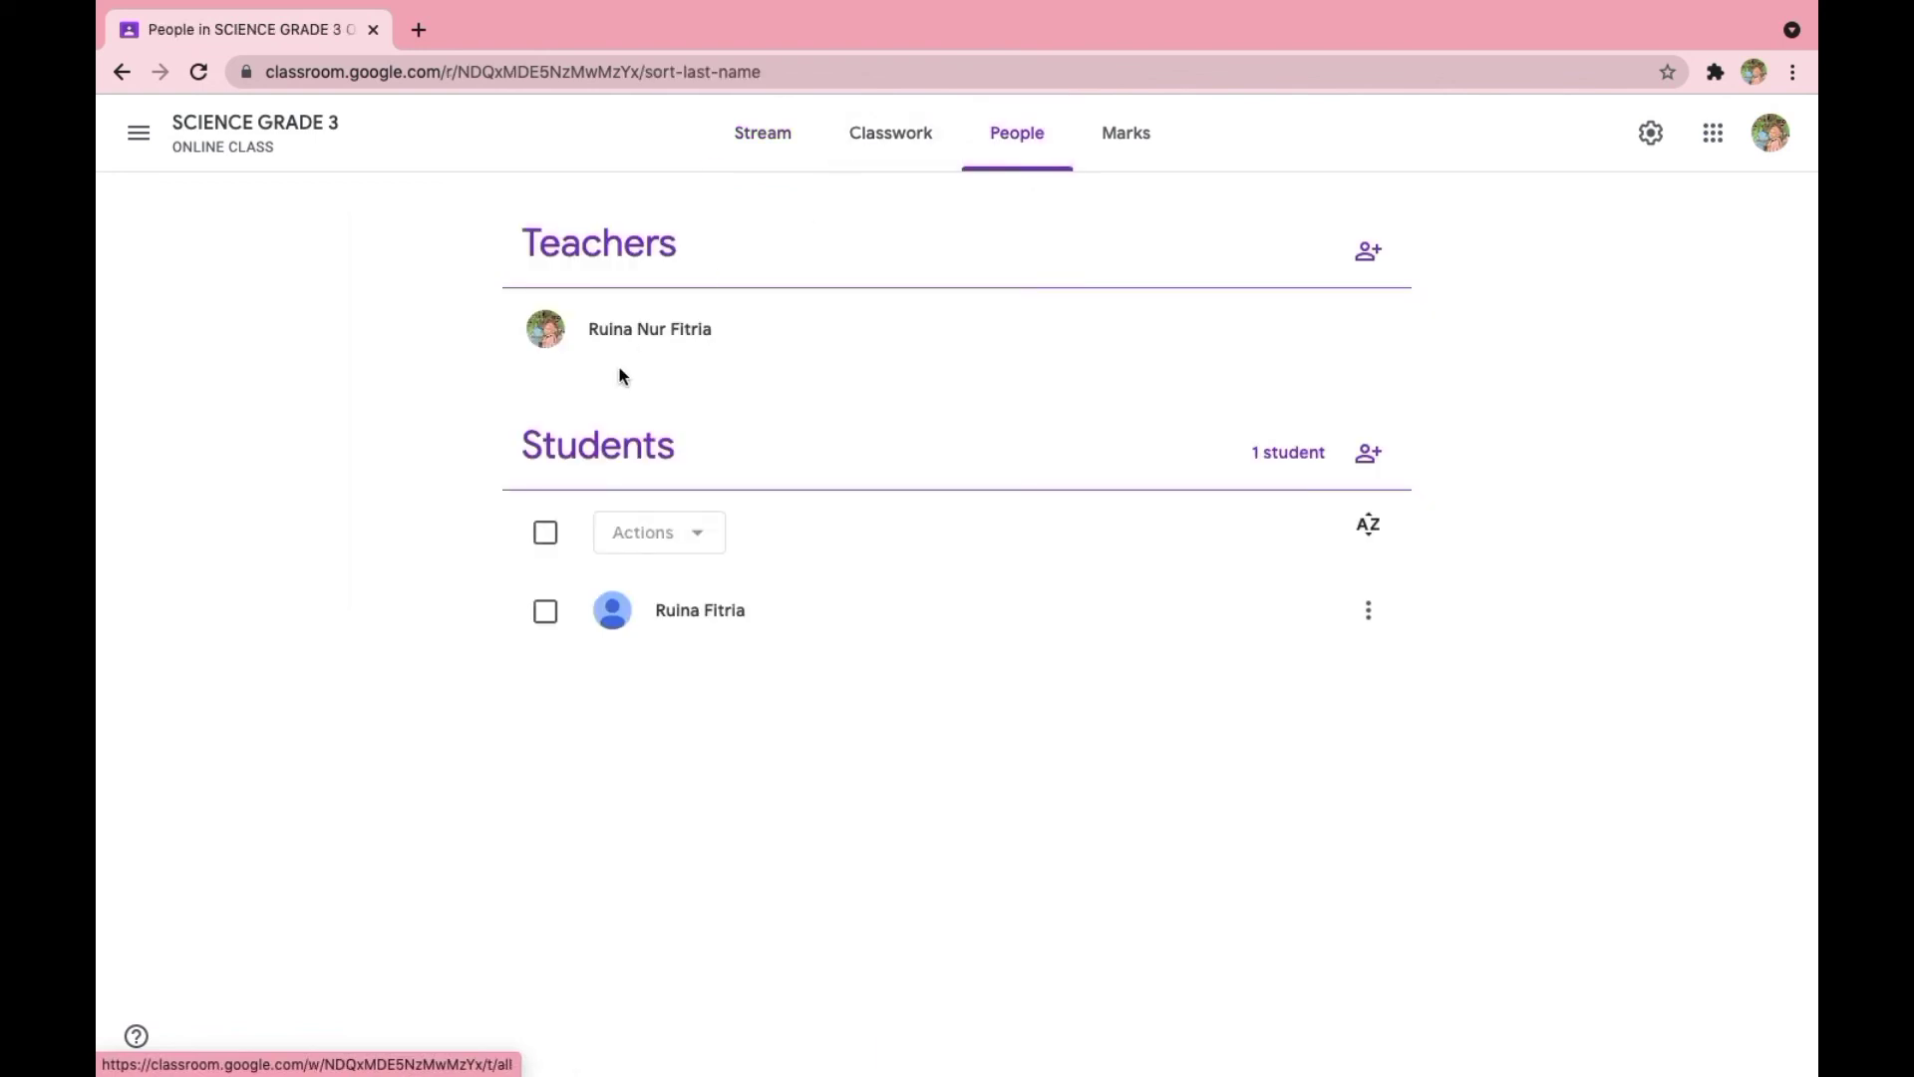